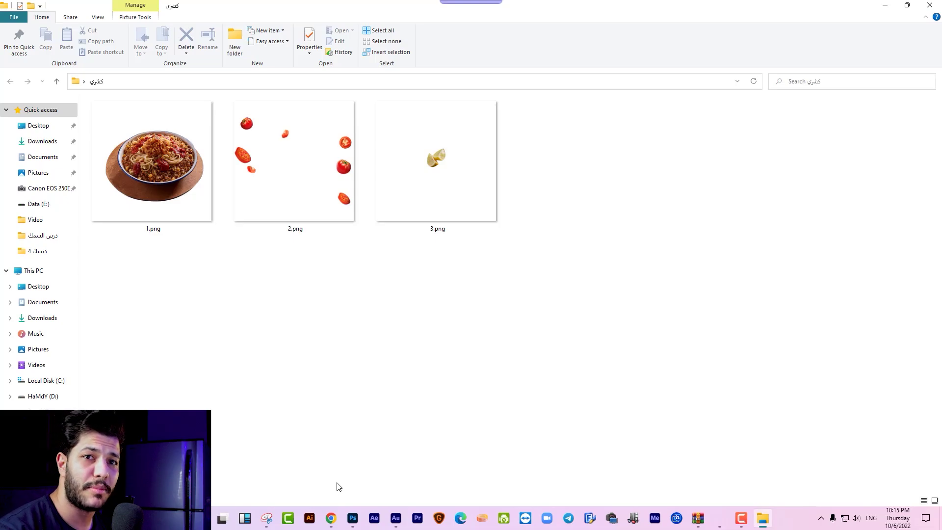
# In Chrome, search Google for 'موقع لتنسيق الالو' (colour coordination sites)
pyautogui.click(331, 519)
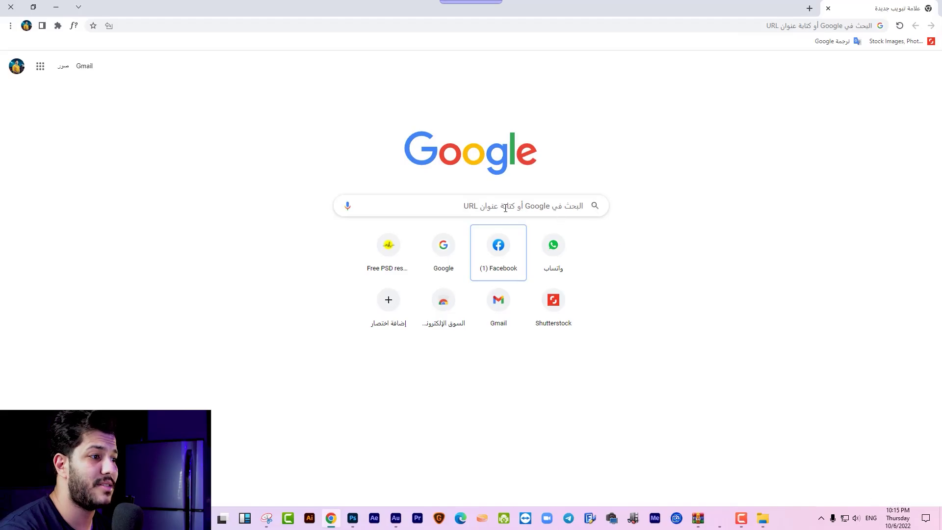
pyautogui.click(443, 248)
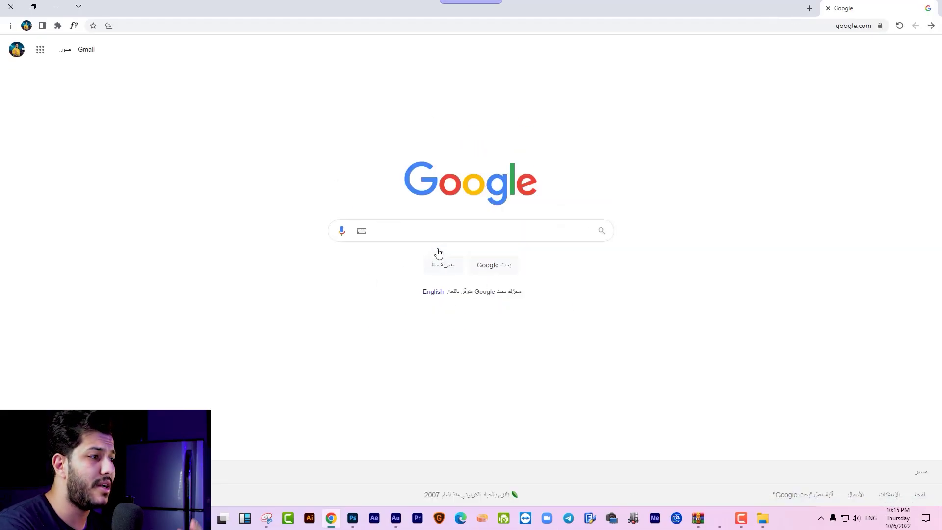
pyautogui.write('موقع')
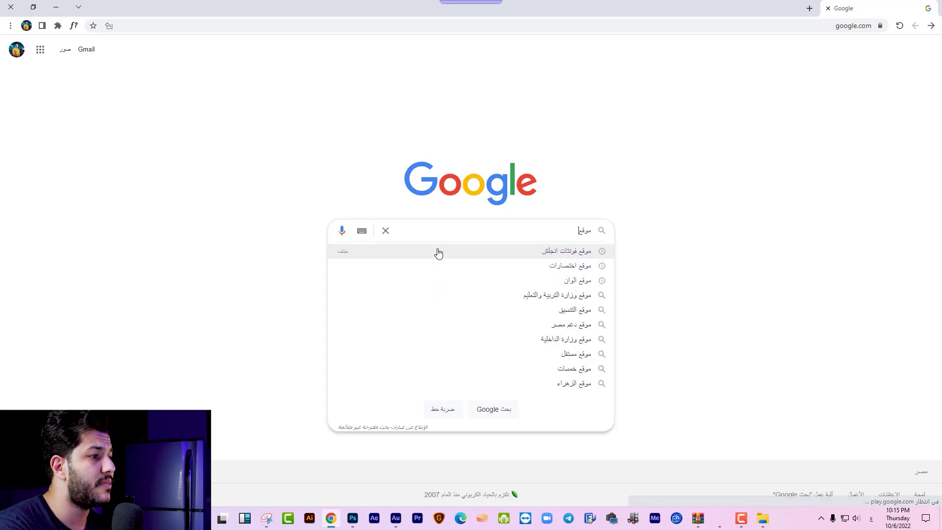
pyautogui.write(' لتنسيق الال')
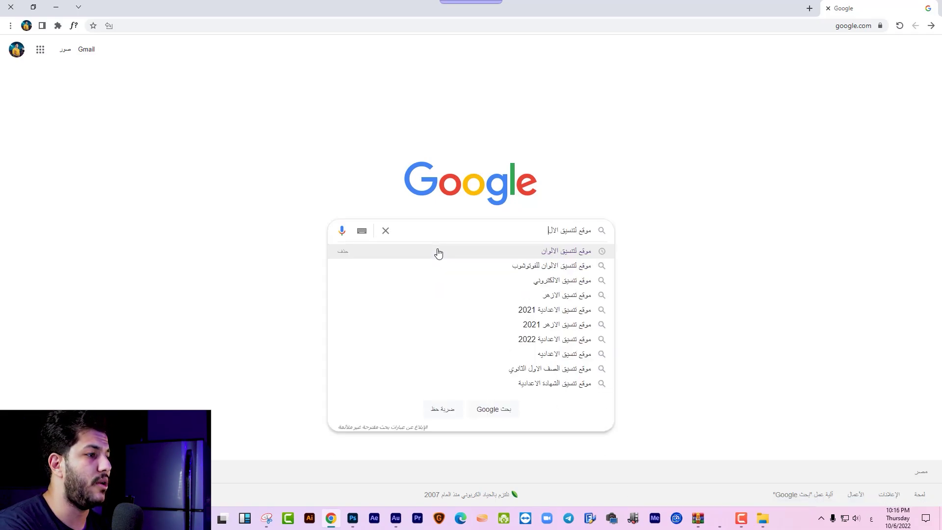
pyautogui.write('وان')
pyautogui.click(438, 251)
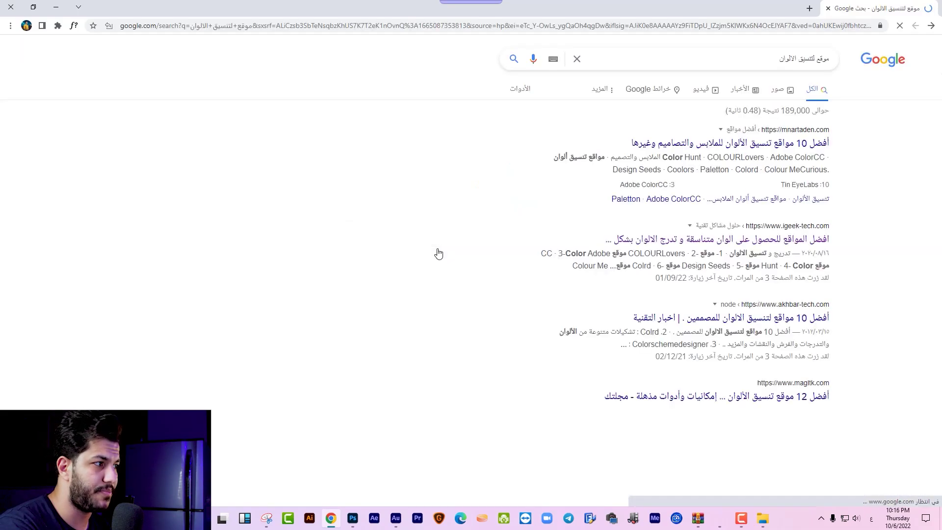
# Open the igeek-tech article listing palette sites in a new tab and scroll through it
pyautogui.rightClick(759, 243)
pyautogui.click(761, 252)
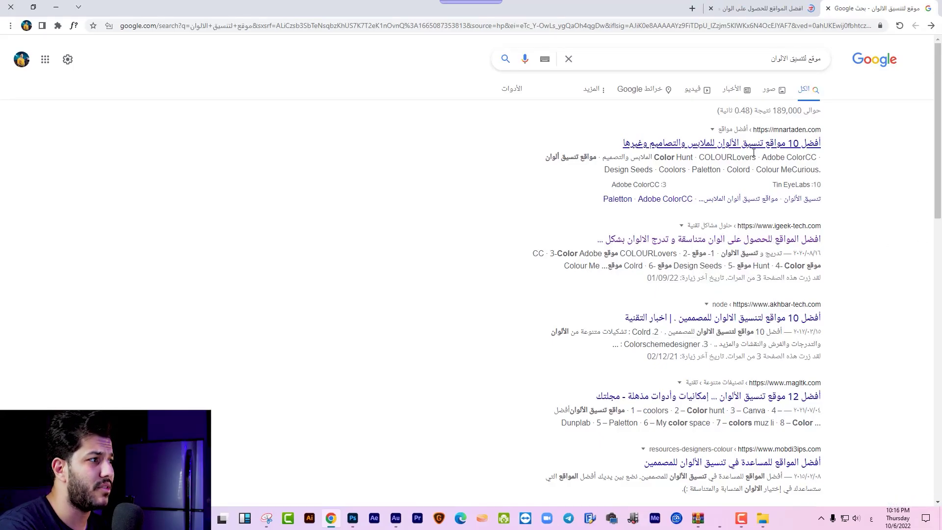
pyautogui.click(757, 8)
pyautogui.scroll(-5, 634, 211)
pyautogui.scroll(-5, 635, 211)
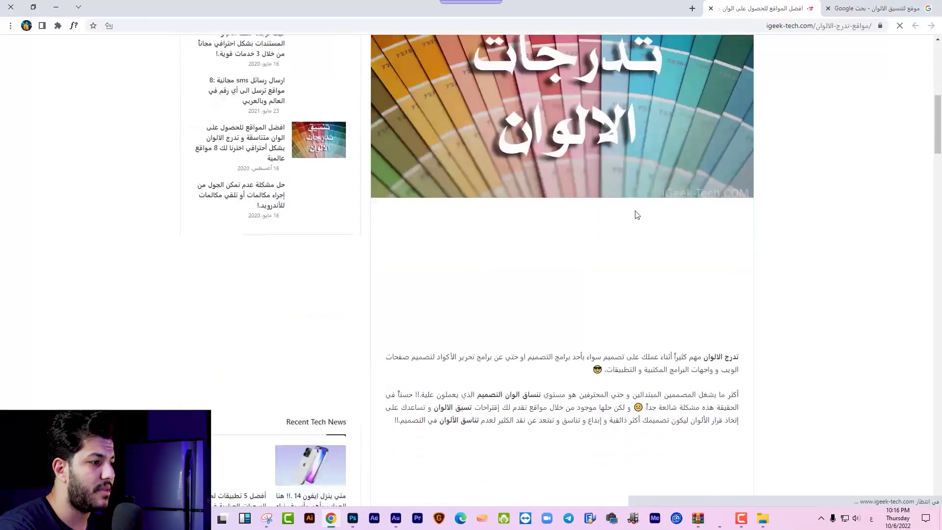
pyautogui.scroll(-5, 635, 210)
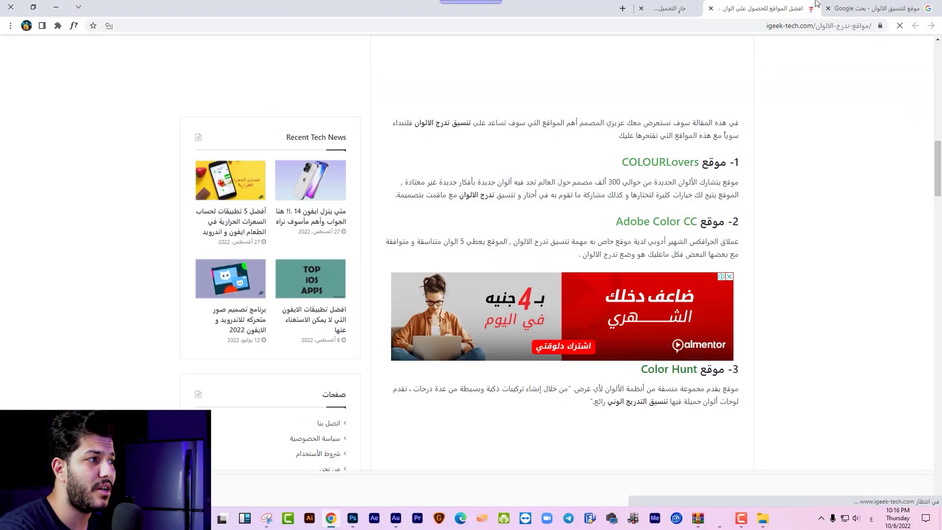
# Preview Color Hunt, then open COLOURlovers and Adobe Color from the article in new tabs
pyautogui.click(691, 9)
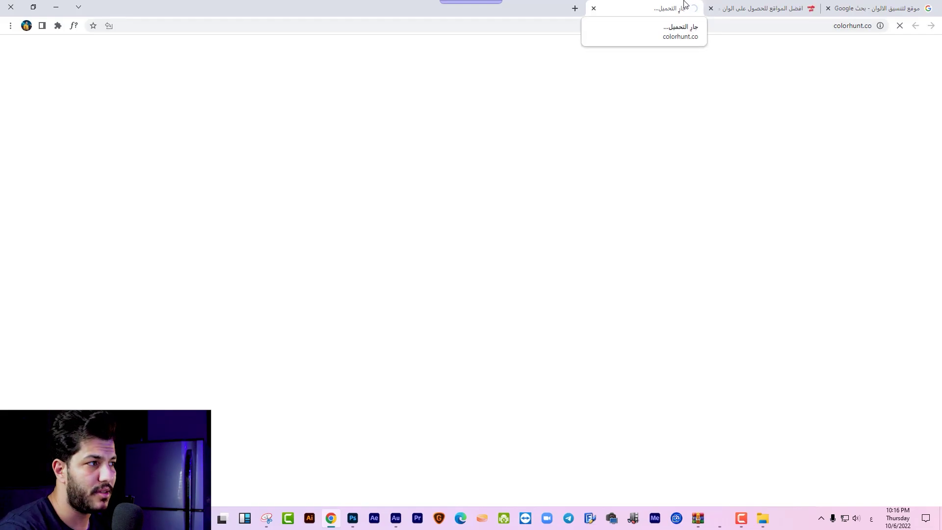
pyautogui.click(729, 8)
pyautogui.rightClick(665, 166)
pyautogui.click(637, 167)
pyautogui.rightClick(665, 220)
pyautogui.click(637, 223)
pyautogui.click(551, 6)
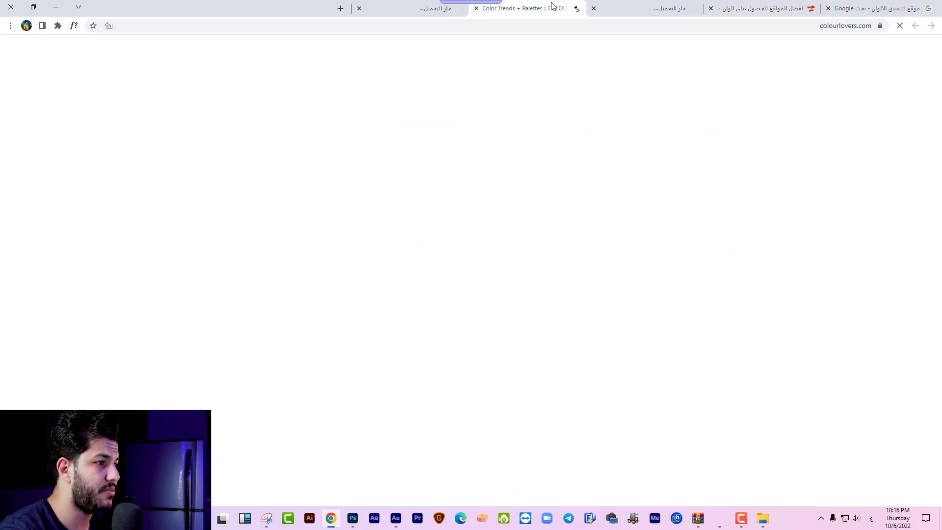
pyautogui.scroll(-5, 483, 206)
# Browse the COLOURlovers palette listings, then bring up the Adobe Color wheel page
pyautogui.scroll(-1, 484, 206)
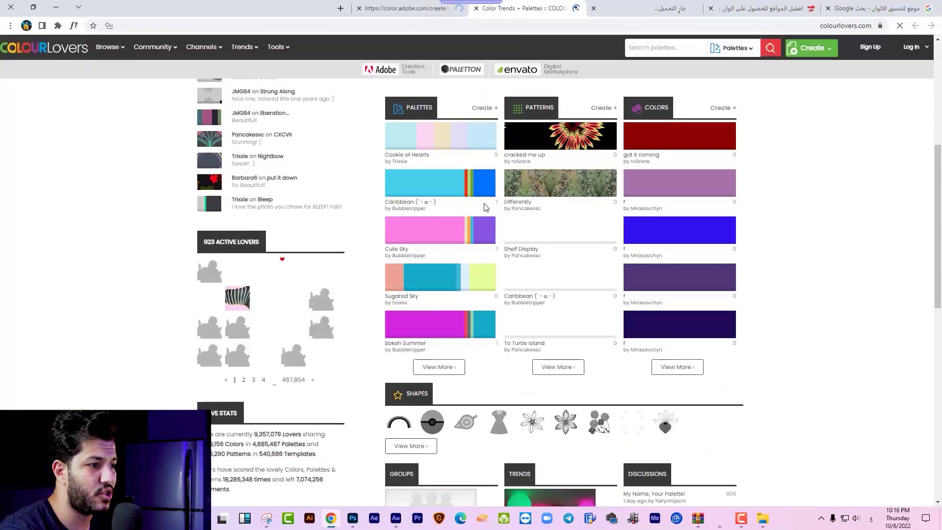
pyautogui.scroll(-6, 486, 213)
pyautogui.scroll(8, 500, 211)
pyautogui.scroll(3, 516, 208)
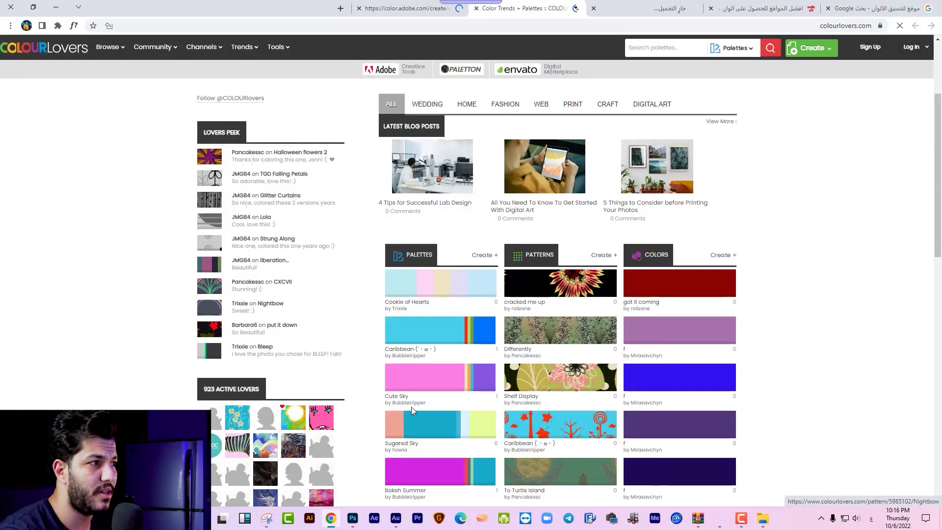
pyautogui.click(407, 9)
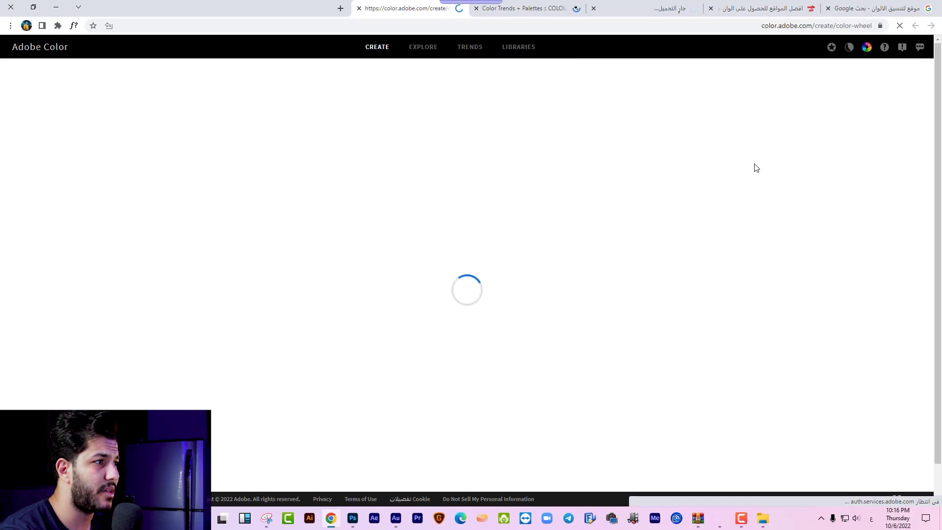
# Rotate the Adobe Color analogous theme to #19FF92, #A5D907, #F0A613, #D91D04, #B51FFF
pyautogui.click(753, 28)
pyautogui.moveTo(502, 186); pyautogui.dragTo(513, 241)
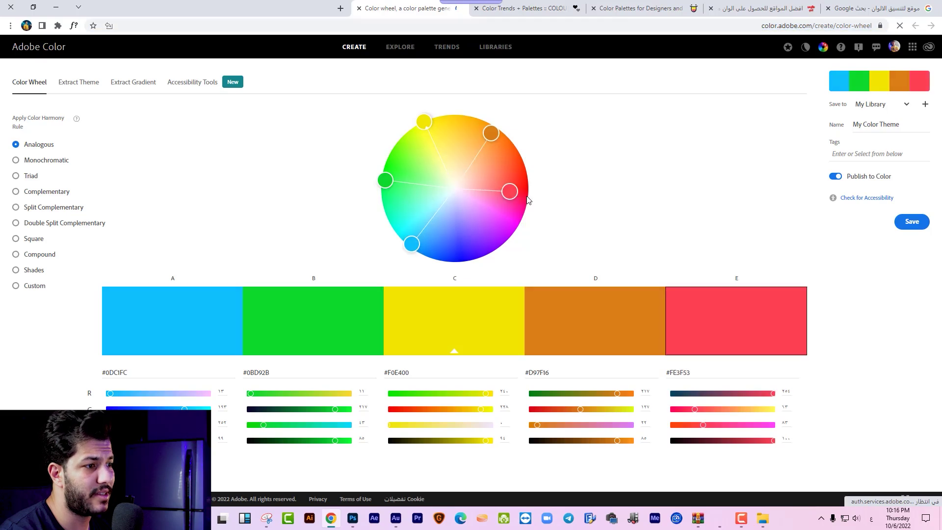
pyautogui.moveTo(446, 257)
pyautogui.mouseDown()
pyautogui.moveTo(472, 260)
pyautogui.moveTo(414, 241)
pyautogui.mouseUp()
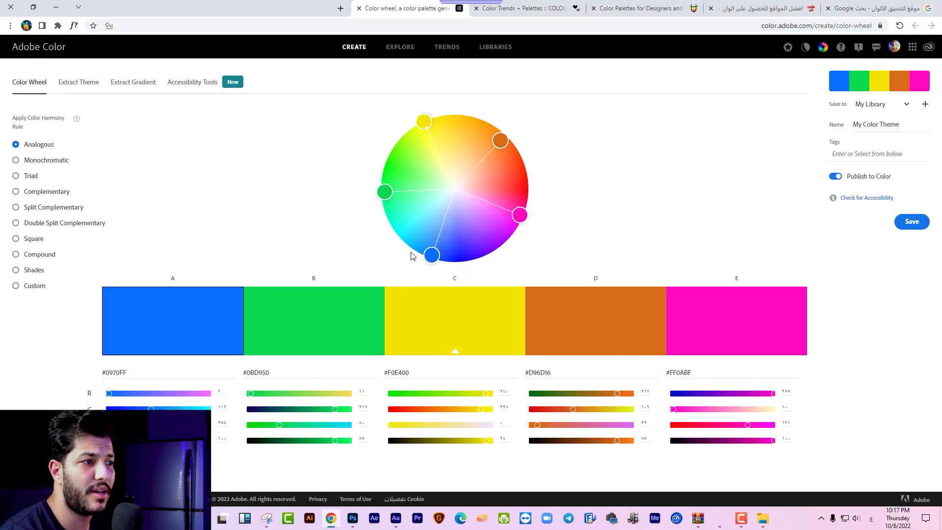
pyautogui.moveTo(449, 124); pyautogui.dragTo(473, 115)
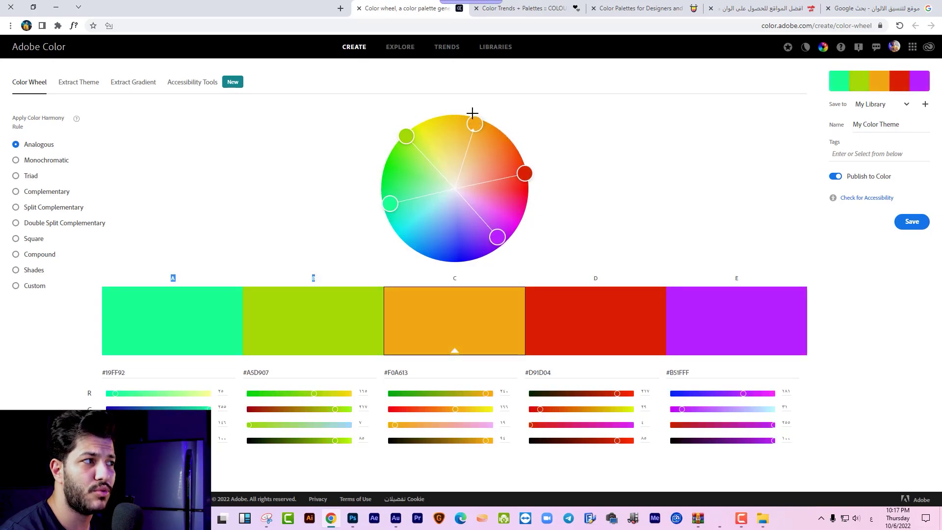
pyautogui.click(637, 8)
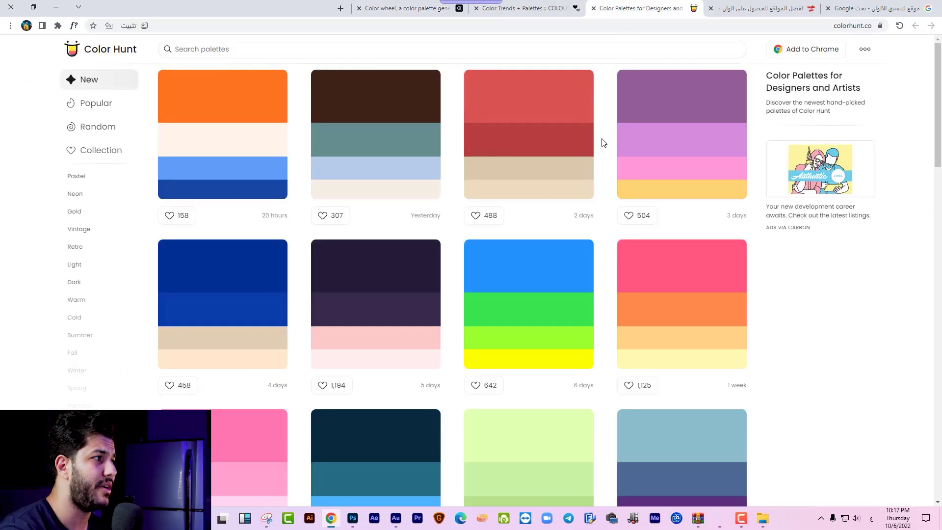
# Scroll through Color Hunt's newest palettes and their like counts, then start a blank tab
pyautogui.scroll(-5, 632, 142)
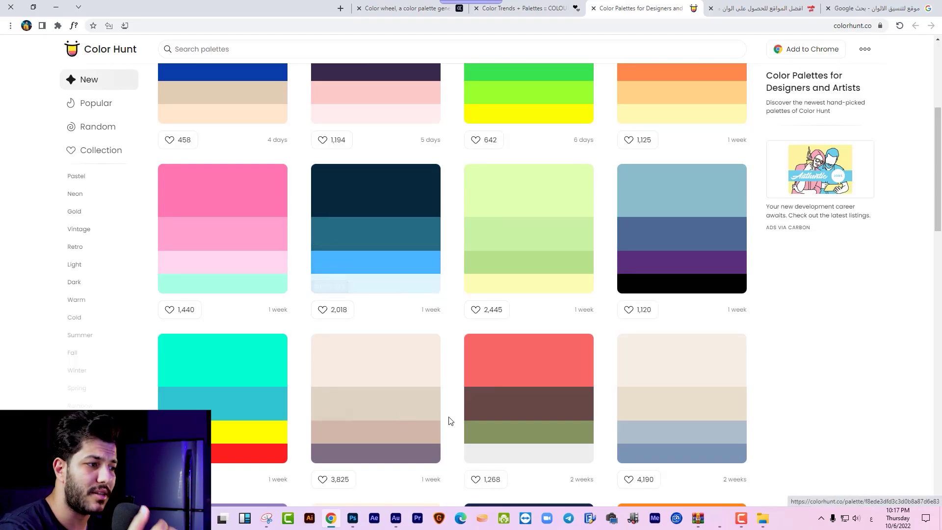
pyautogui.scroll(-4, 466, 388)
pyautogui.scroll(-3, 471, 377)
pyautogui.scroll(-5, 471, 375)
pyautogui.scroll(-2, 476, 354)
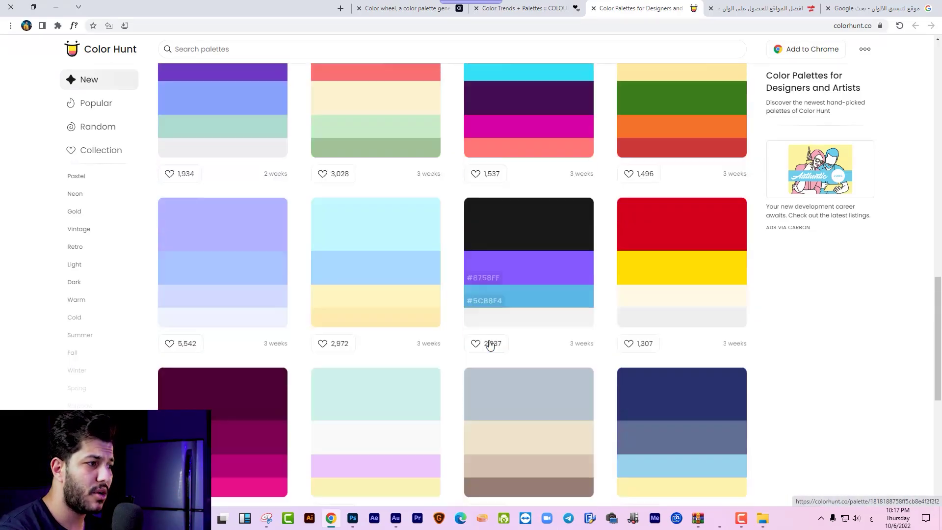
pyautogui.scroll(-3, 488, 343)
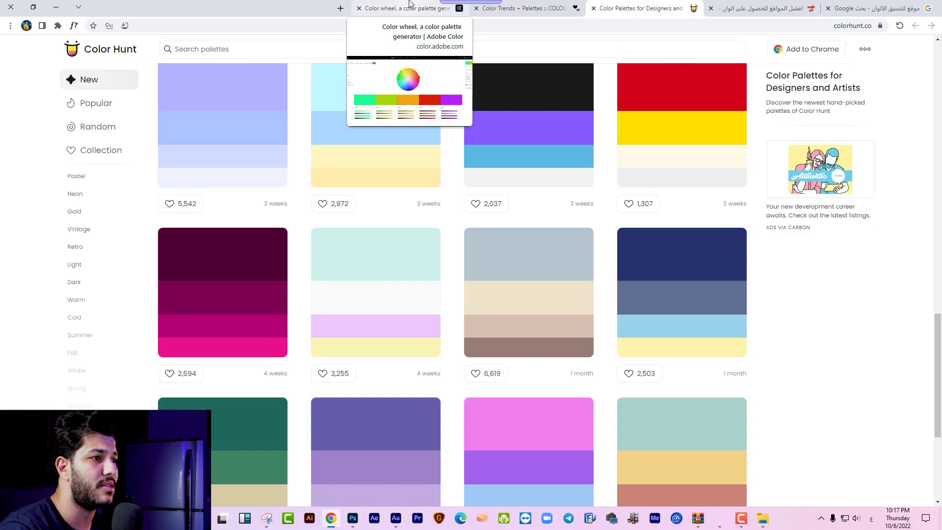
pyautogui.click(341, 8)
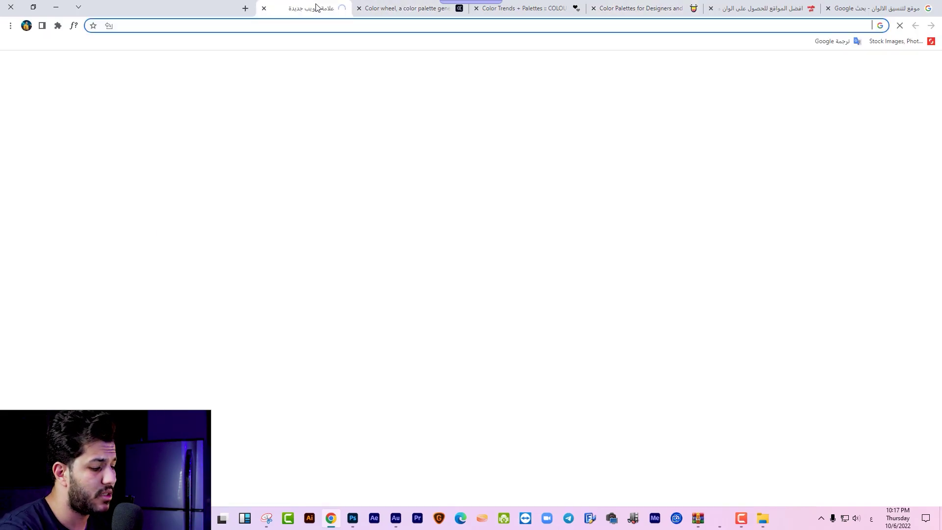
# Go to Behance and browse its For You feed of food and design projects
pyautogui.write('behance')
pyautogui.press('Return')
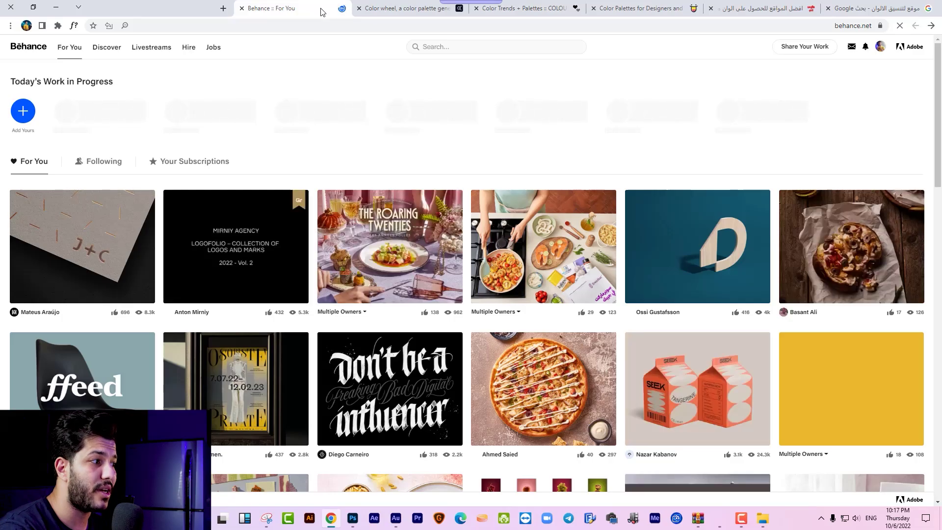
pyautogui.scroll(-1, 360, 87)
pyautogui.scroll(-5, 368, 98)
pyautogui.scroll(-3, 383, 122)
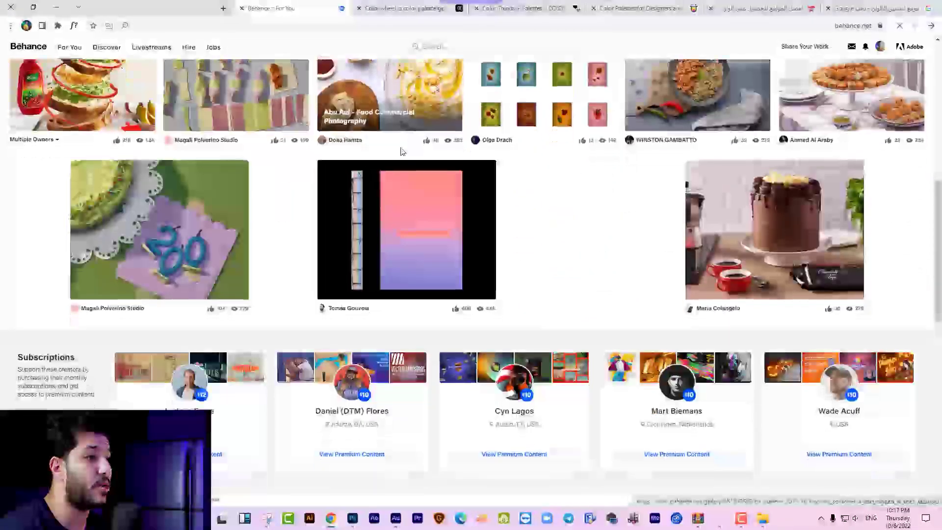
pyautogui.scroll(-2, 400, 147)
pyautogui.scroll(-5, 401, 150)
pyautogui.scroll(-3, 402, 157)
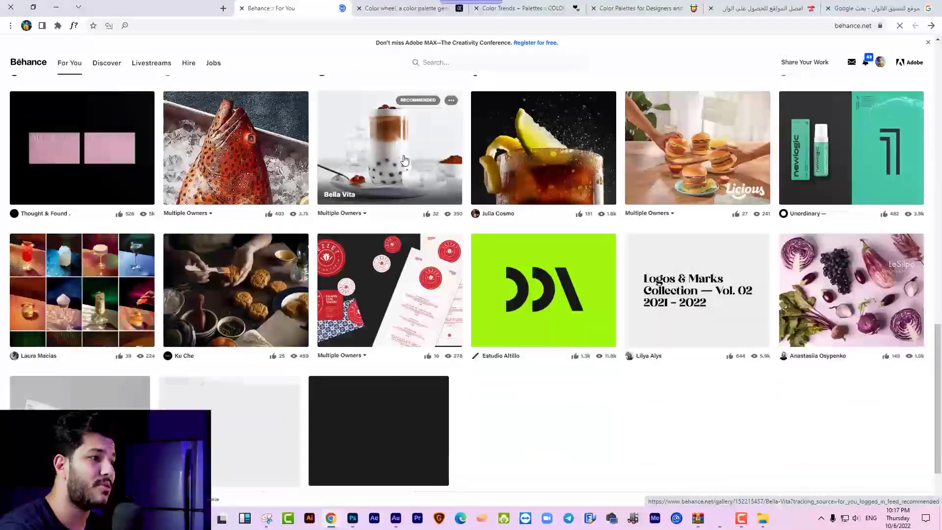
pyautogui.scroll(1, 407, 171)
pyautogui.scroll(-5, 410, 177)
pyautogui.scroll(-2, 417, 196)
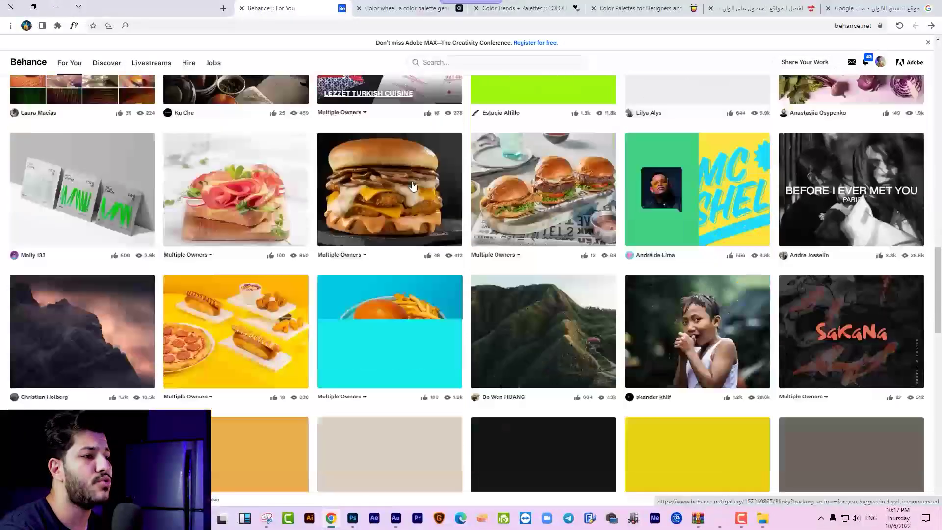
pyautogui.scroll(-2, 419, 208)
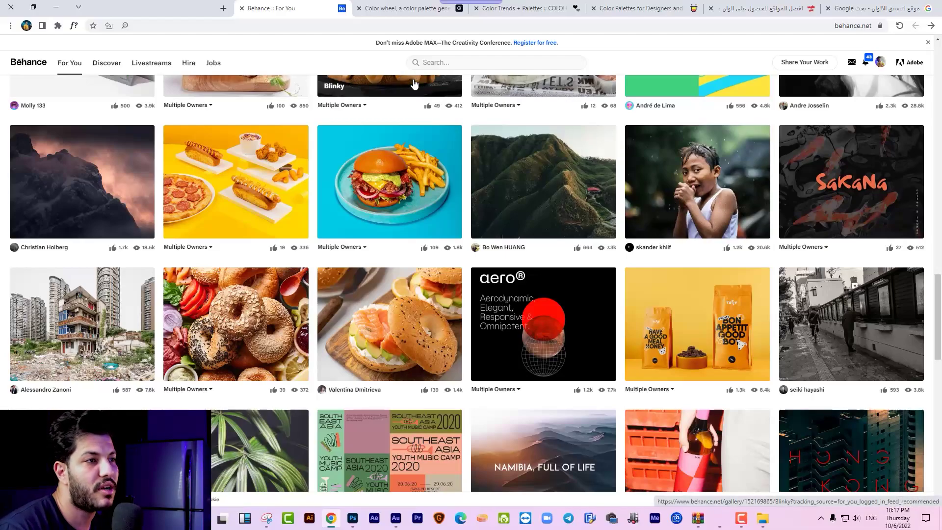
pyautogui.click(223, 8)
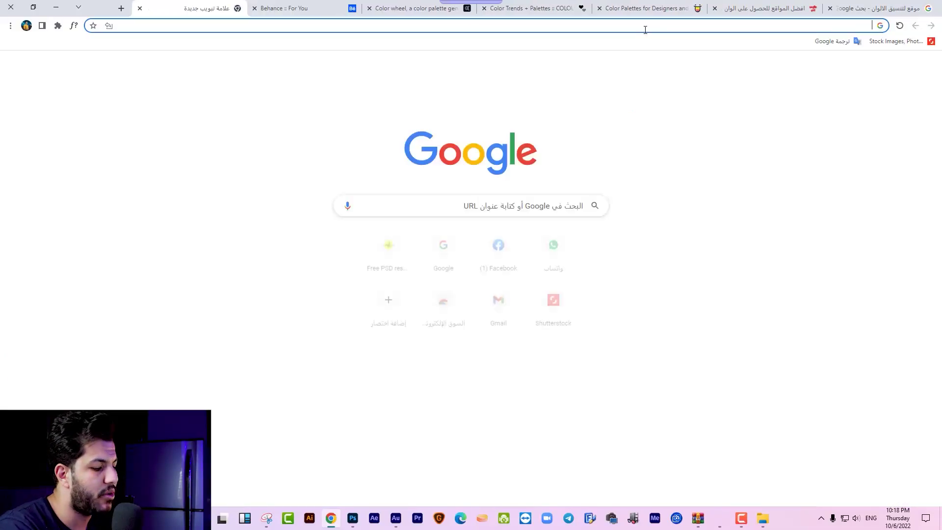
# Switch the keyboard to Arabic and search Google for 'عرب فوتس' to reach arbfonts.com
pyautogui.hotkey('alt', 'shift')
pyautogui.write('عرب فو')
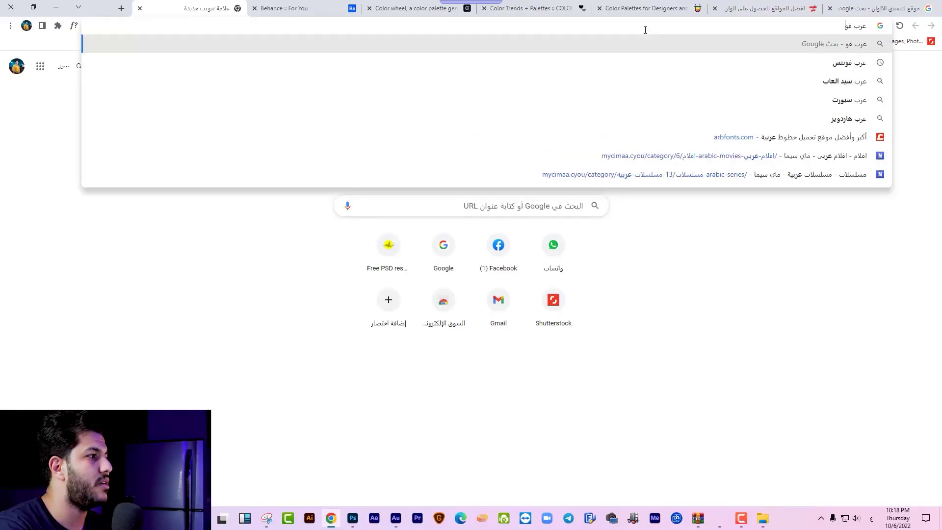
pyautogui.write('تس')
pyautogui.press('Return')
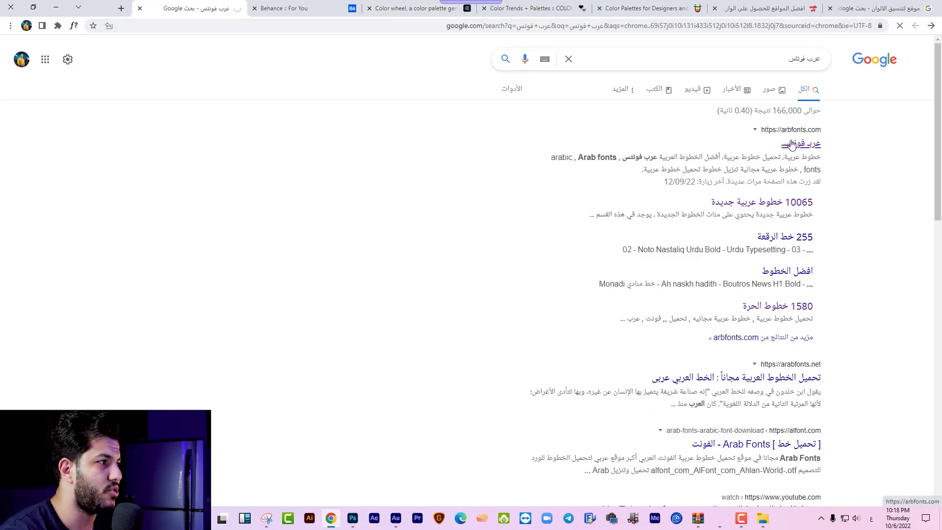
pyautogui.scroll(-5, 809, 162)
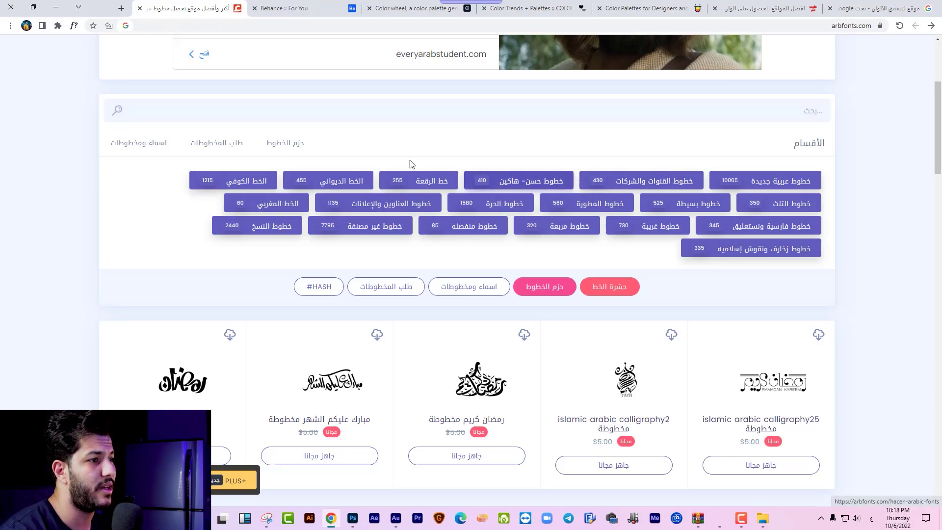
# Scroll through the first page of ArbFonts' free Arabic font listing
pyautogui.scroll(-4, 327, 206)
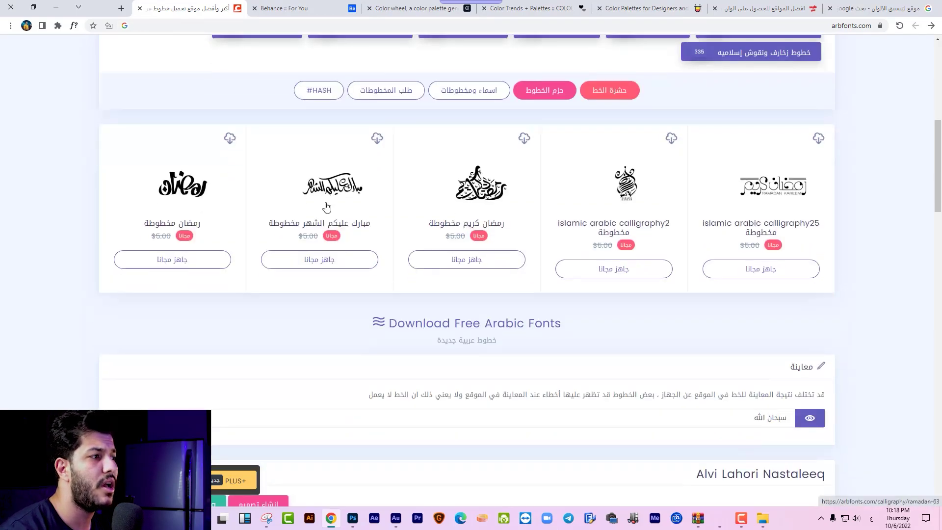
pyautogui.scroll(2, 368, 214)
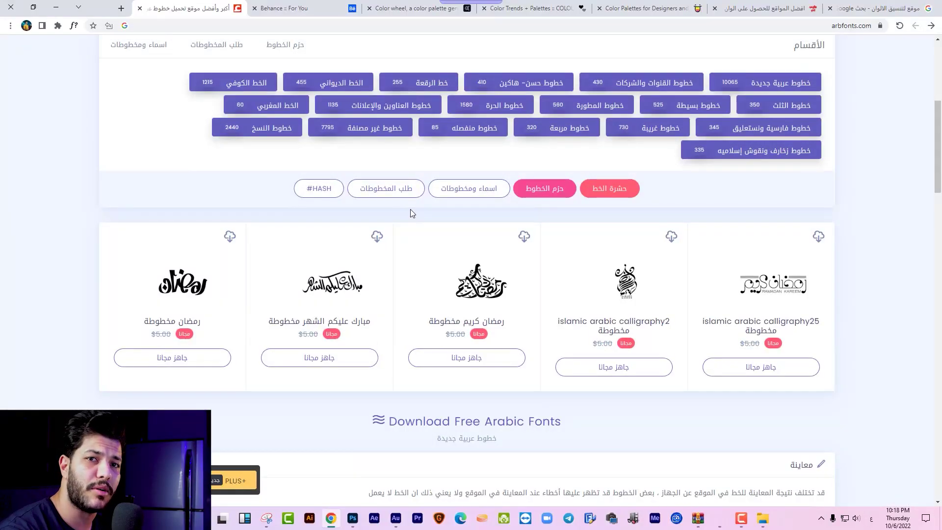
pyautogui.scroll(-7, 418, 218)
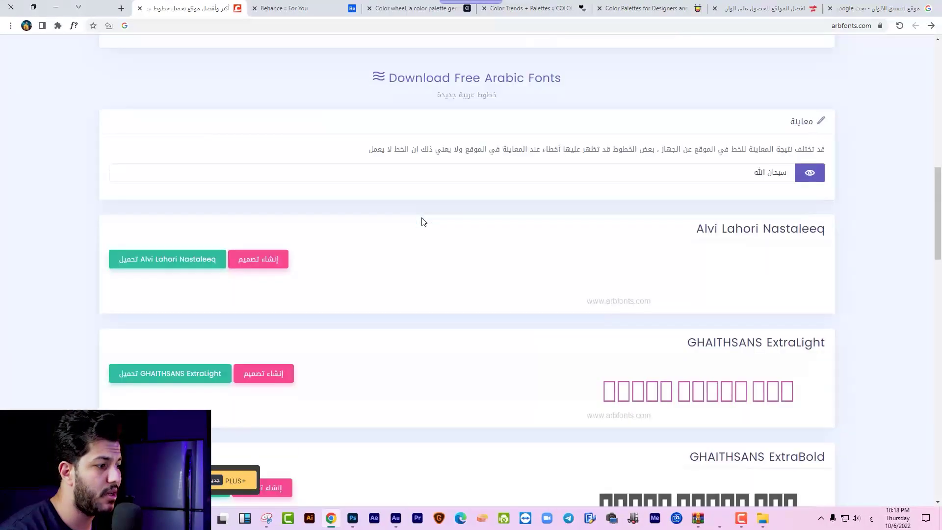
pyautogui.scroll(-2, 423, 222)
pyautogui.scroll(-5, 421, 222)
pyautogui.scroll(-5, 419, 222)
pyautogui.scroll(-4, 417, 222)
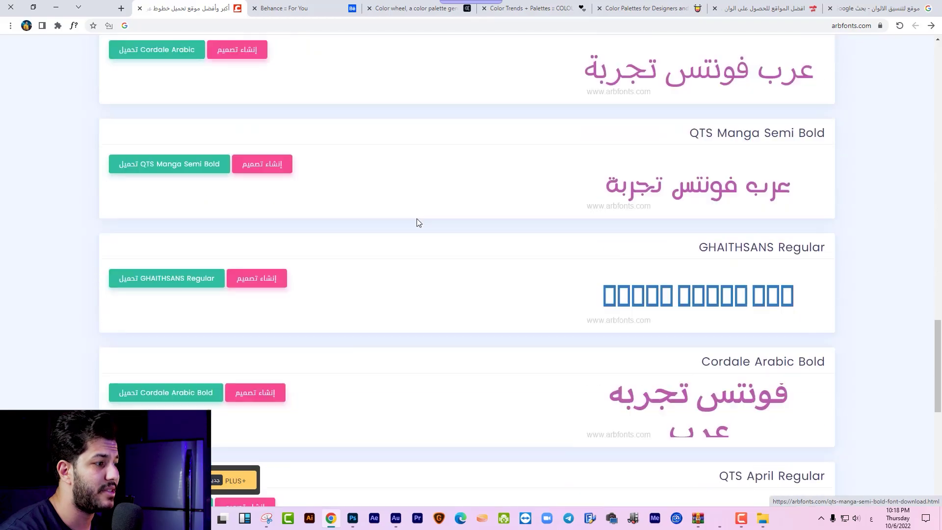
pyautogui.scroll(-2, 418, 221)
pyautogui.scroll(-5, 421, 220)
pyautogui.scroll(4, 423, 225)
pyautogui.scroll(6, 431, 234)
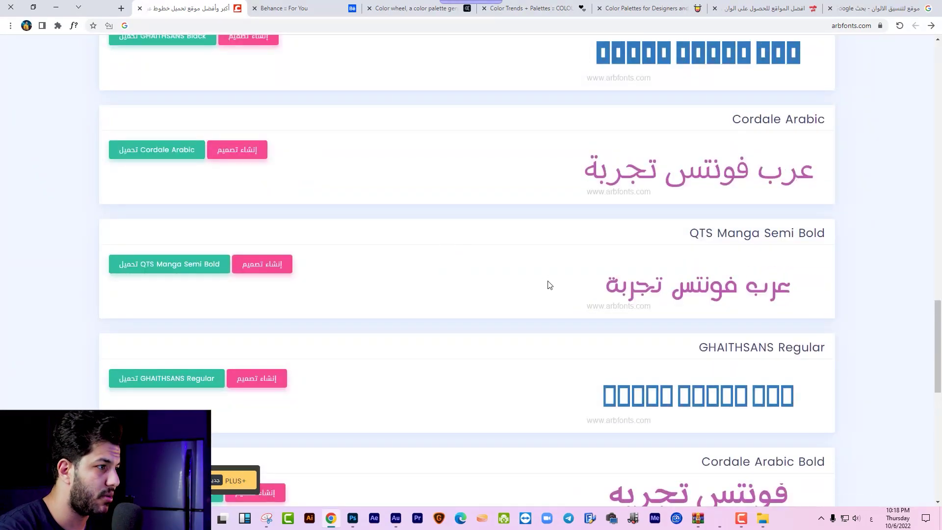
pyautogui.scroll(1, 549, 284)
pyautogui.scroll(4, 545, 284)
pyautogui.scroll(4, 544, 287)
pyautogui.scroll(-1, 550, 289)
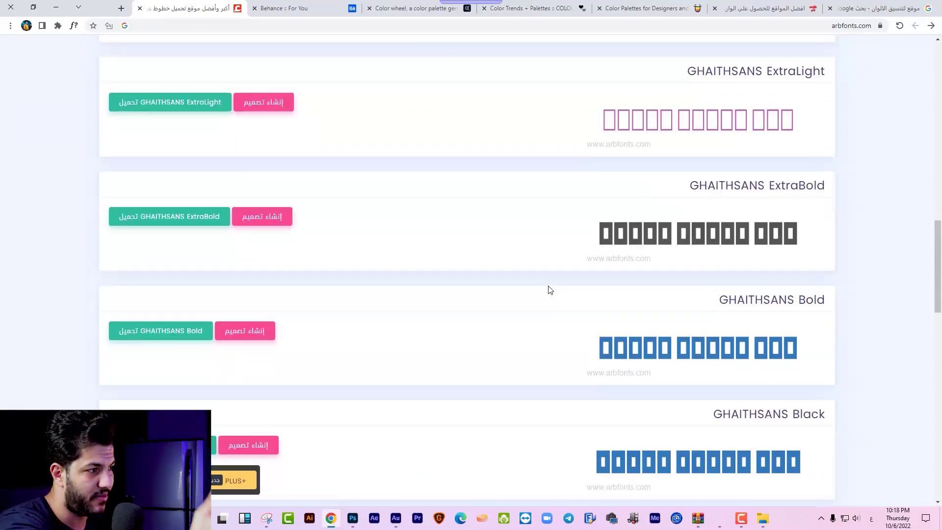
pyautogui.scroll(-8, 549, 289)
pyautogui.scroll(-5, 552, 290)
pyautogui.scroll(-4, 563, 309)
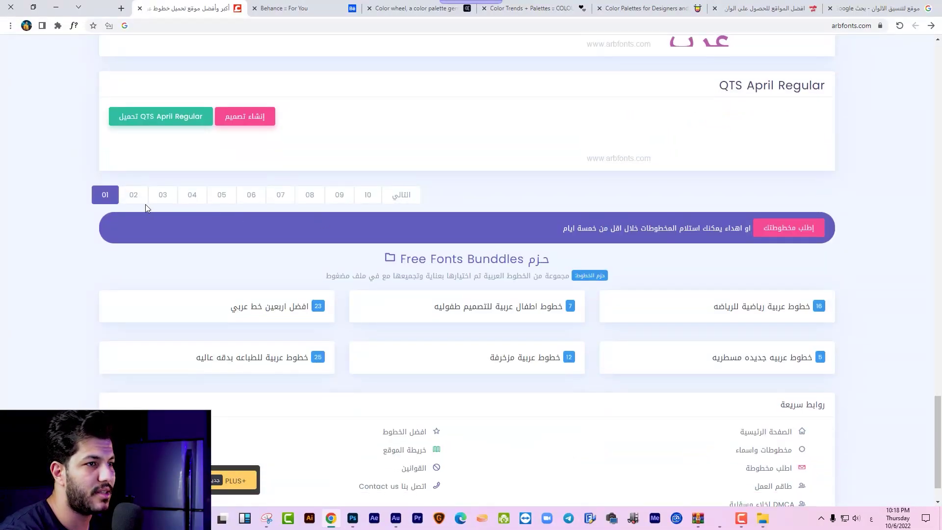
# Open page 02 of the font list, dismiss the ad, and browse its font previews
pyautogui.click(142, 199)
pyautogui.click(415, 328)
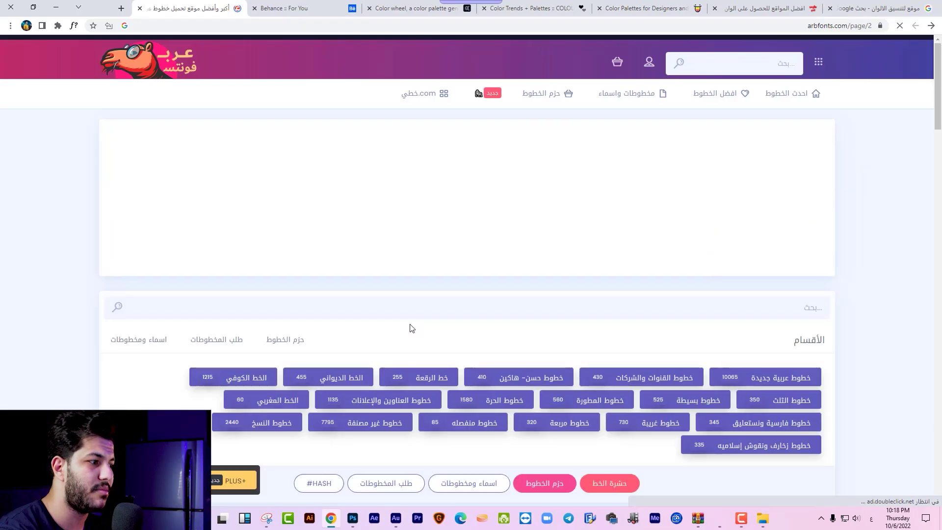
pyautogui.scroll(-7, 483, 315)
pyautogui.scroll(-6, 488, 320)
pyautogui.scroll(-10, 486, 324)
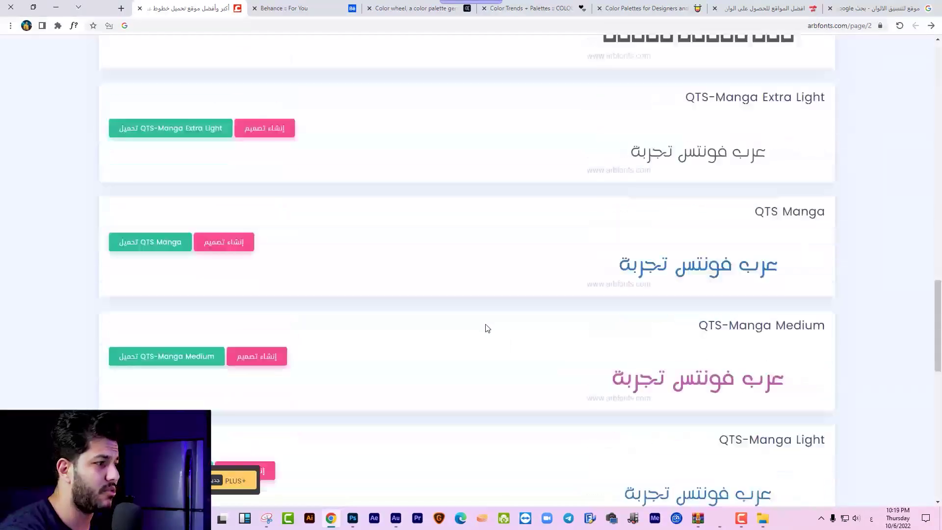
pyautogui.scroll(-6, 519, 378)
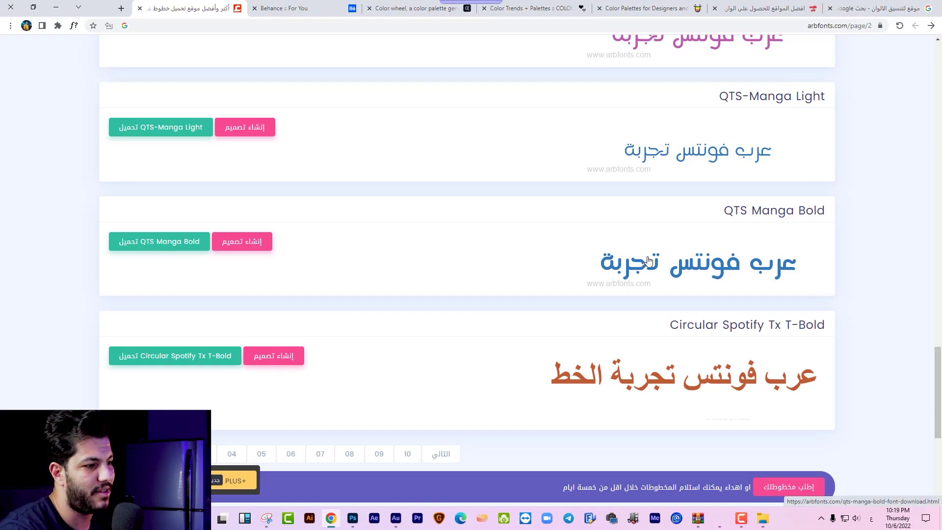
pyautogui.click(352, 518)
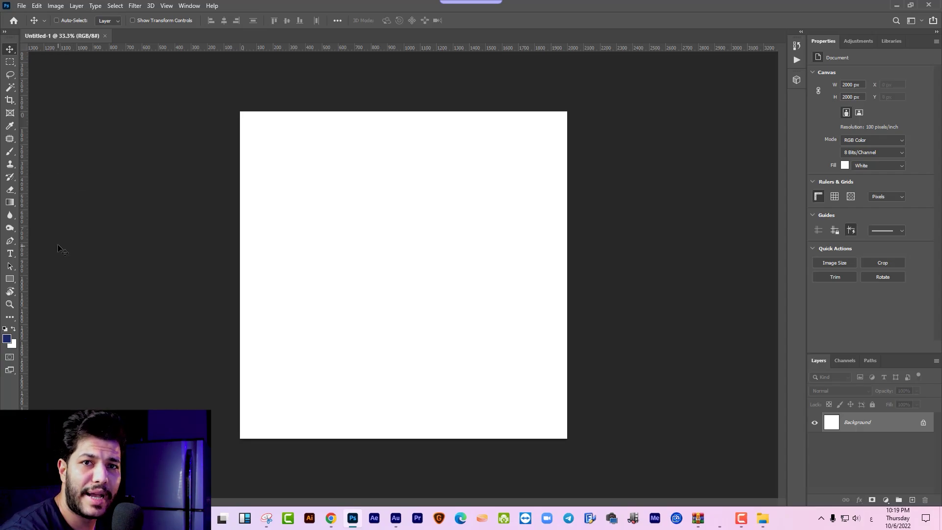
# Draw a wide ellipse across the lower canvas and lower it toward the bottom edge
pyautogui.click(10, 279)
pyautogui.rightClick(10, 279)
pyautogui.click(46, 293)
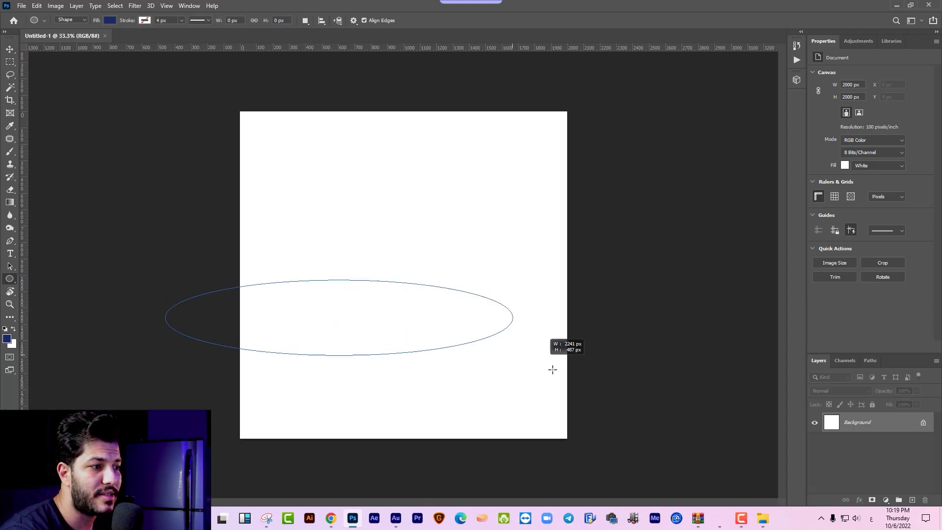
pyautogui.moveTo(166, 280); pyautogui.dragTo(667, 472)
pyautogui.click(9, 49)
pyautogui.moveTo(486, 302)
pyautogui.mouseDown()
pyautogui.moveTo(490, 334)
pyautogui.moveTo(505, 309)
pyautogui.mouseUp()
# Set the Ellipse 1 fill colour to dark teal #024d52
pyautogui.doubleClick(828, 421)
pyautogui.moveTo(783, 193); pyautogui.dragTo(799, 190)
pyautogui.click(800, 190)
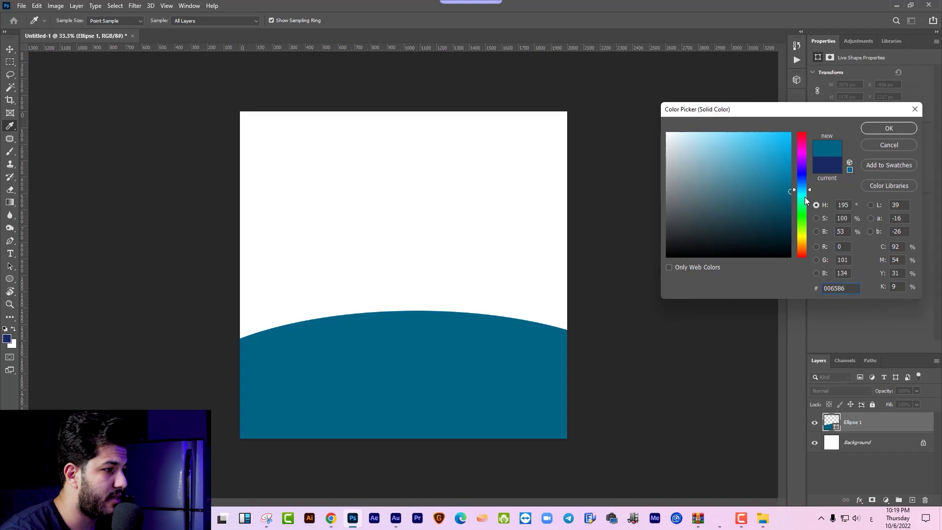
pyautogui.moveTo(805, 189); pyautogui.dragTo(803, 193)
pyautogui.click(794, 206)
pyautogui.click(787, 218)
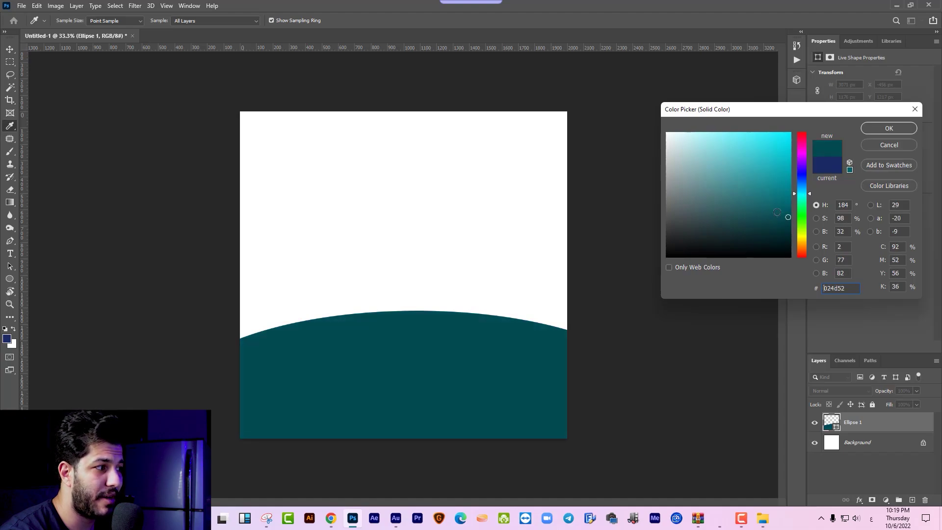
pyautogui.click(901, 128)
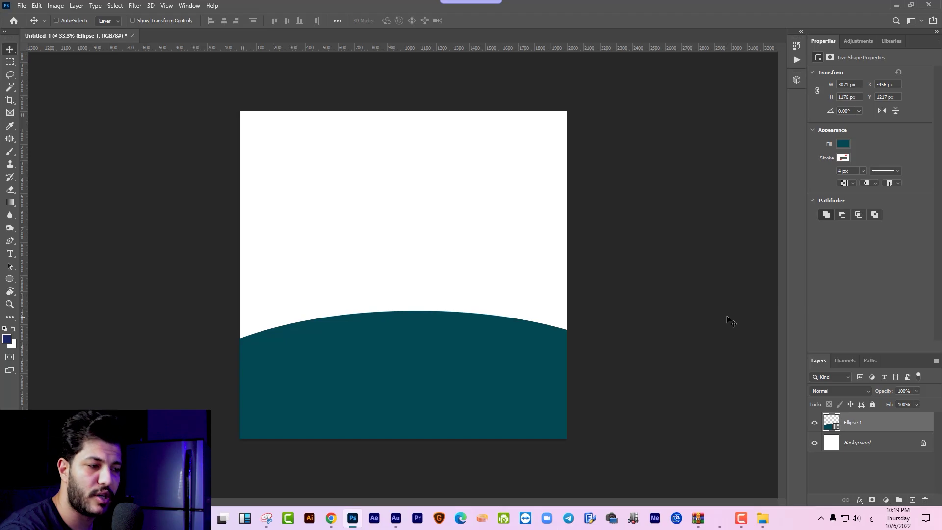
pyautogui.hotkey('alt', 'Tab')
pyautogui.hotkey('alt', 'Tab')
pyautogui.hotkey('alt', 'Tab')
# Drag the koshari dish 1.png from File Explorer into the canvas, scale it down, and seat it on the teal curve
pyautogui.moveTo(189, 179); pyautogui.dragTo(425, 227)
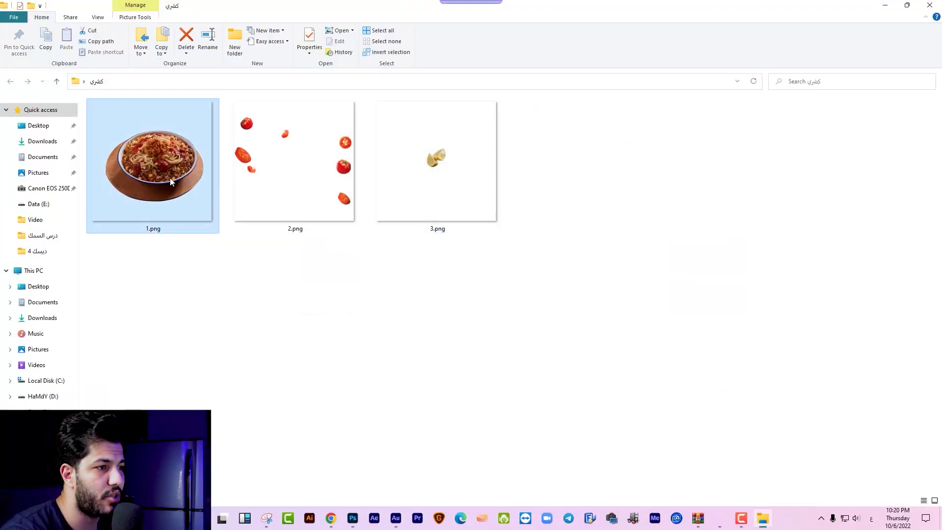
pyautogui.hotkey('alt', 'Tab')
pyautogui.hotkey('alt', 'Tab')
pyautogui.moveTo(424, 226); pyautogui.dragTo(437, 243)
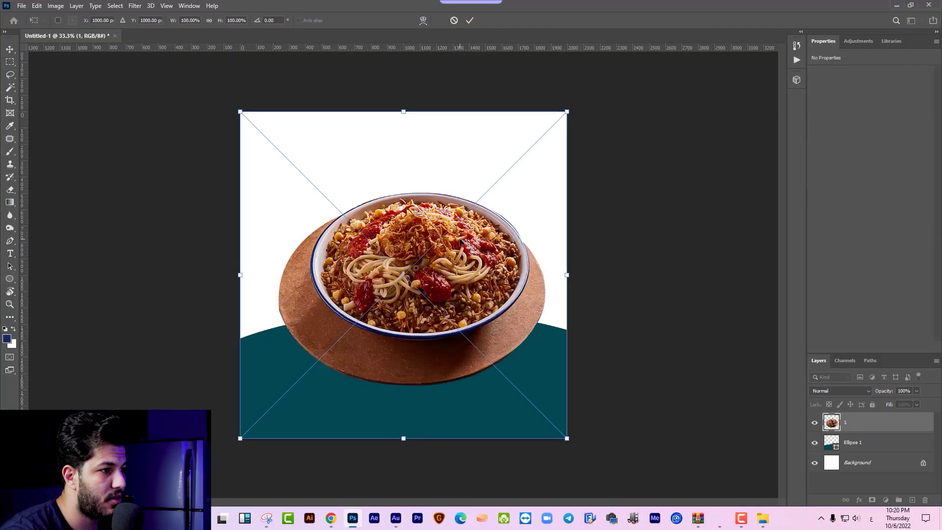
pyautogui.moveTo(568, 109); pyautogui.dragTo(525, 151)
pyautogui.moveTo(496, 223); pyautogui.dragTo(496, 269)
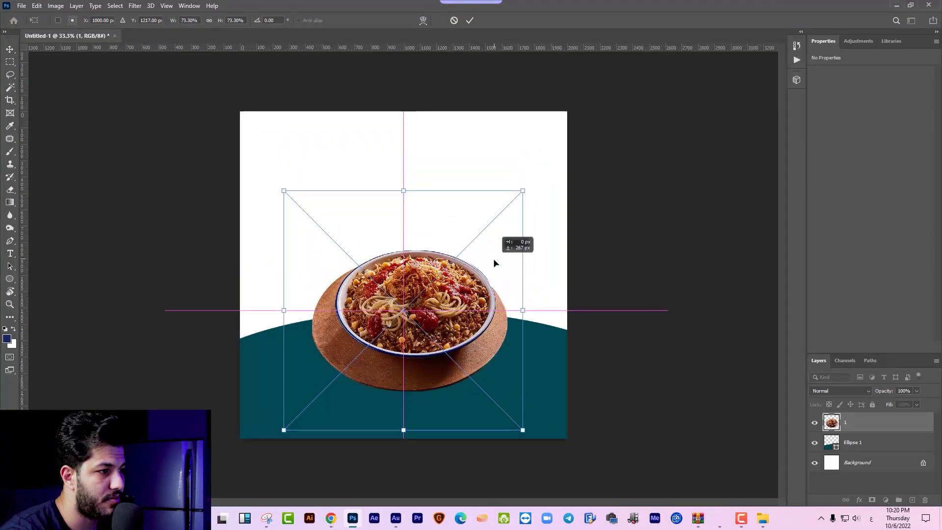
pyautogui.moveTo(523, 195); pyautogui.dragTo(535, 196)
pyautogui.press('Return')
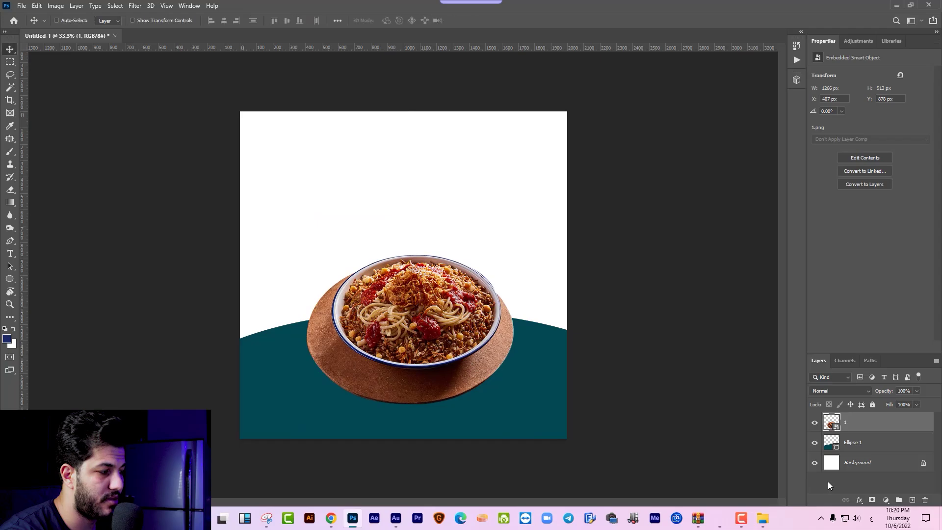
pyautogui.click(860, 466)
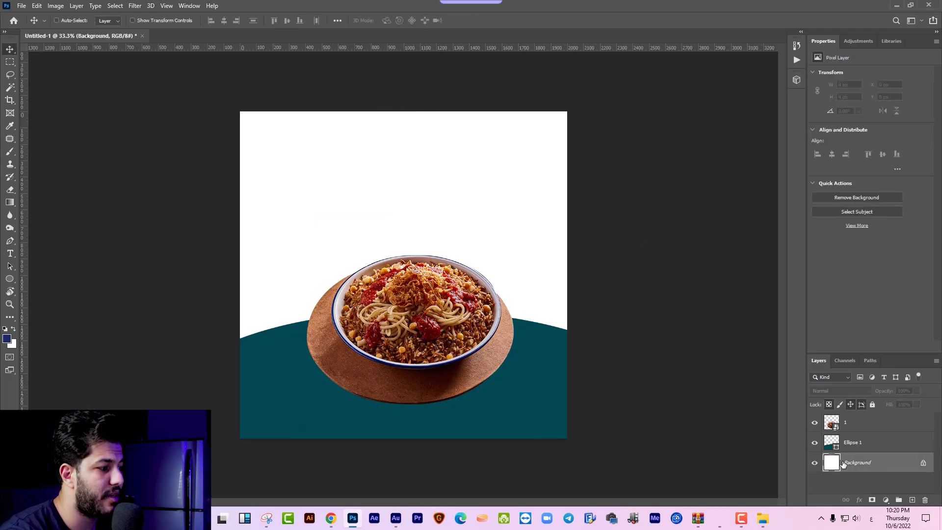
pyautogui.click(885, 499)
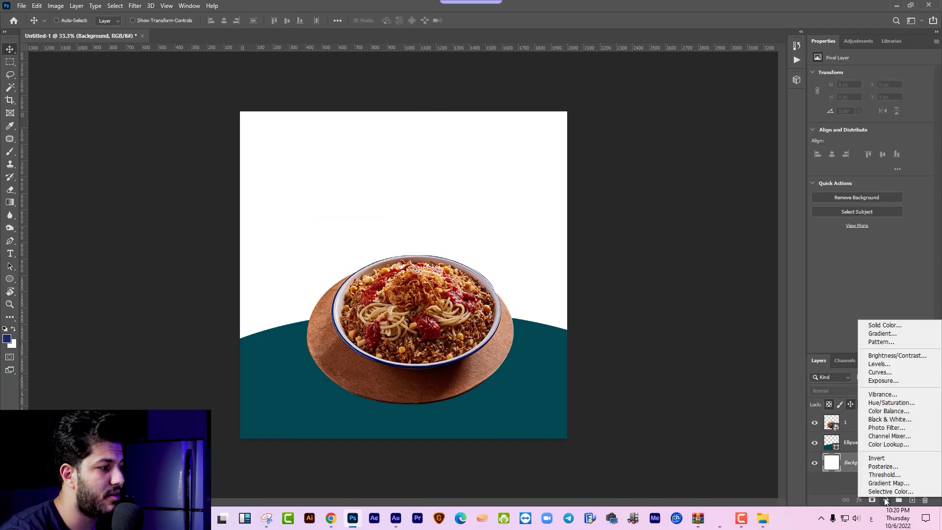
# Add a Solid Color fill layer of orange #ffa200 behind the teal curve and dish
pyautogui.click(883, 325)
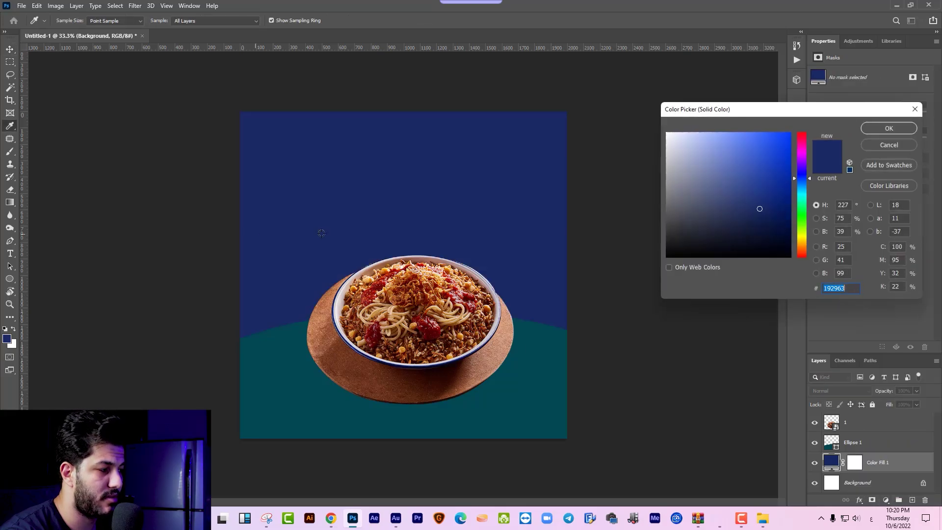
pyautogui.write('ffba00')
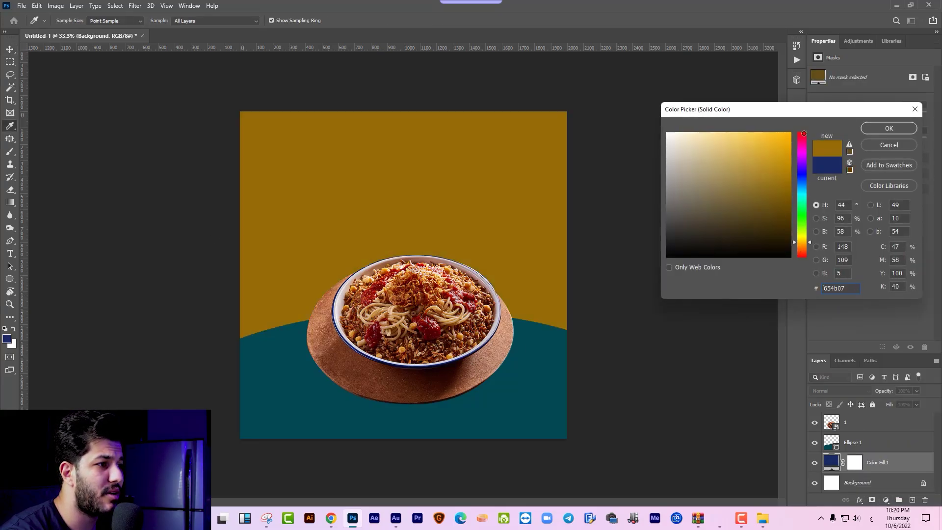
pyautogui.click(801, 244)
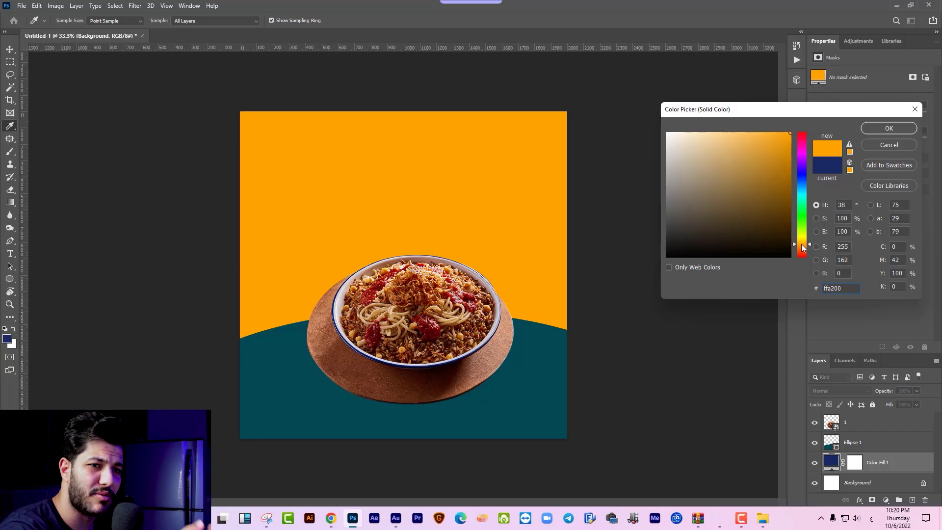
pyautogui.press('Return')
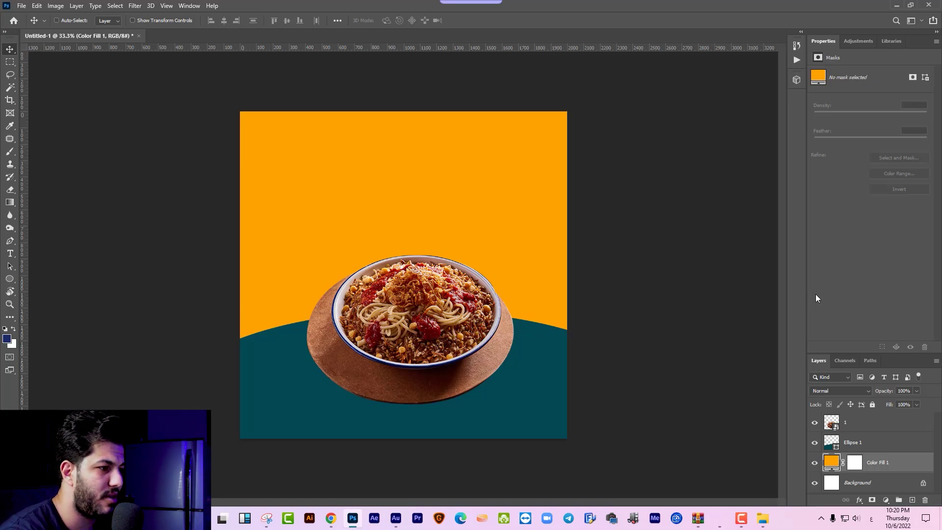
pyautogui.click(876, 444)
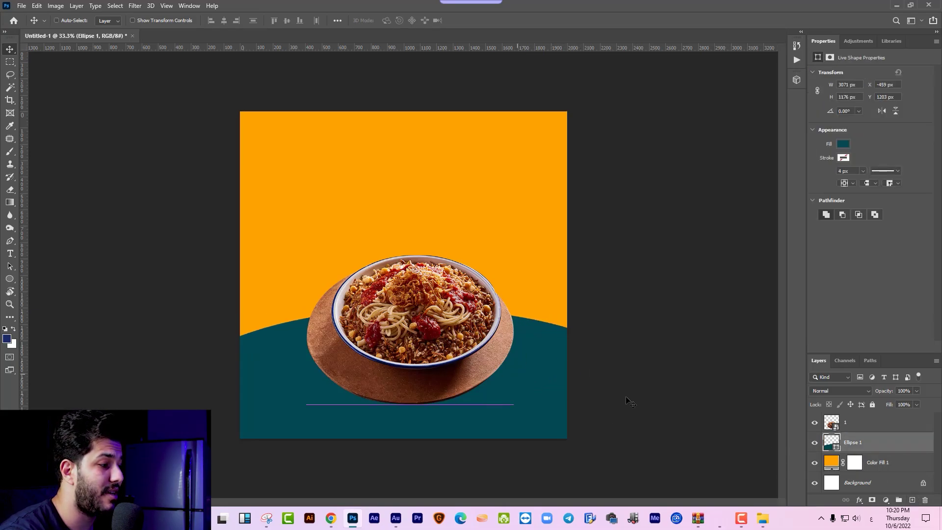
# Add a new layer clipped to the ellipse and resize the brush
pyautogui.click(912, 499)
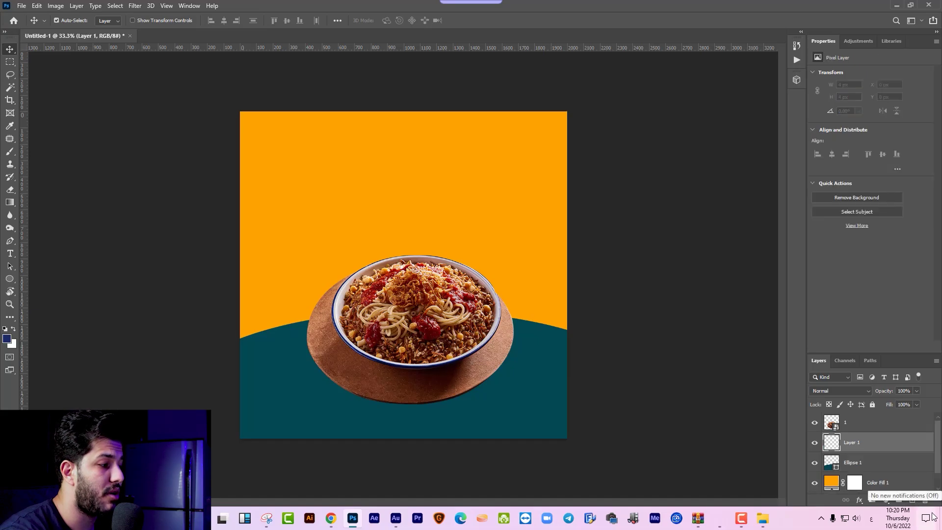
pyautogui.hotkey('ctrl', 'alt', 'g')
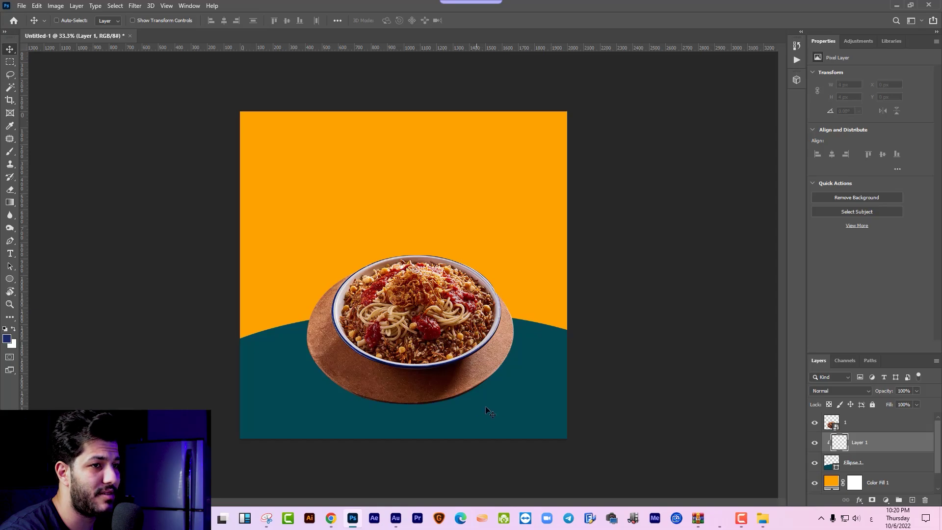
pyautogui.click(9, 152)
pyautogui.rightClick(520, 259)
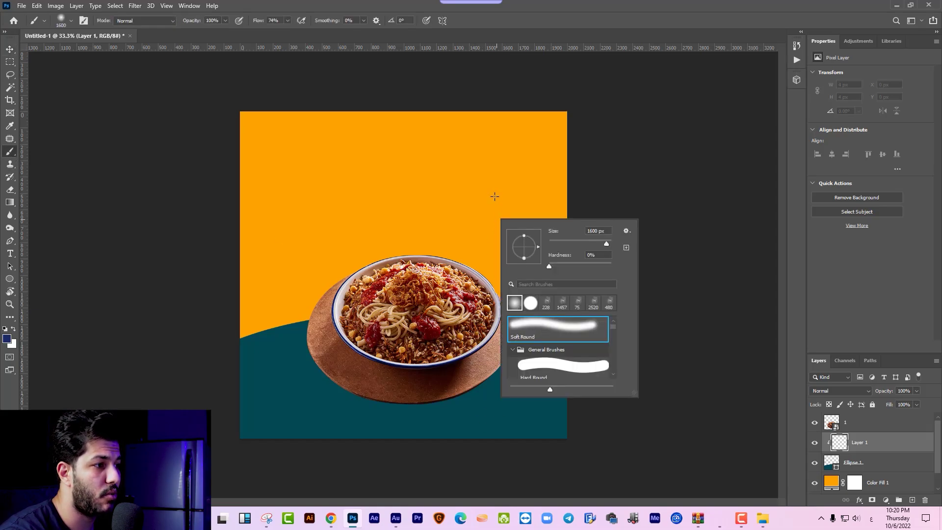
pyautogui.moveTo(607, 243); pyautogui.dragTo(608, 245)
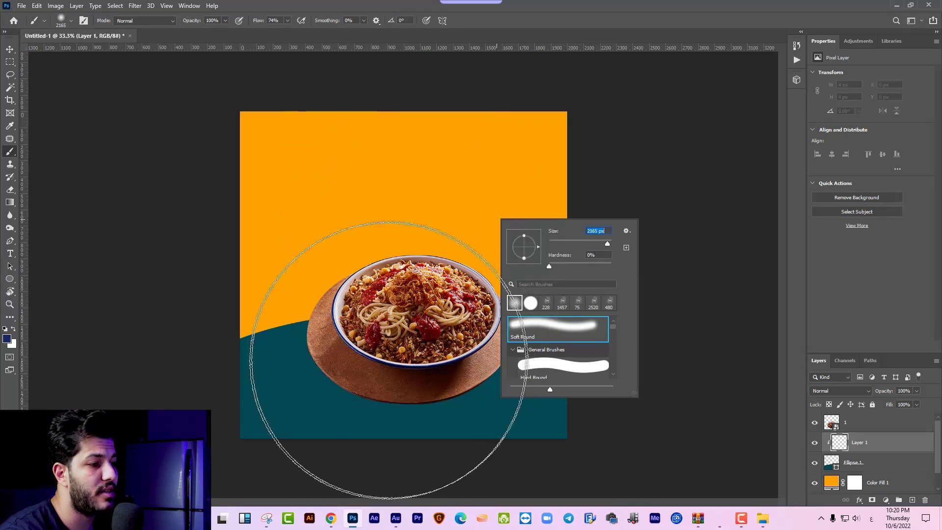
# Set the brush colour to light cyan #a0f3ff with 70% flow
pyautogui.keyDown('alt'); pyautogui.click(294, 362); pyautogui.keyUp('alt')
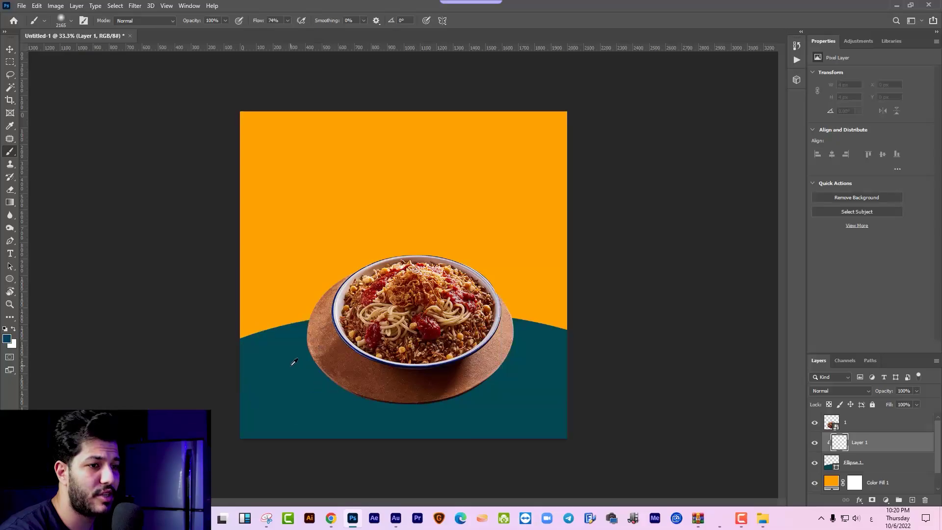
pyautogui.click(7, 338)
pyautogui.moveTo(714, 164); pyautogui.dragTo(712, 133)
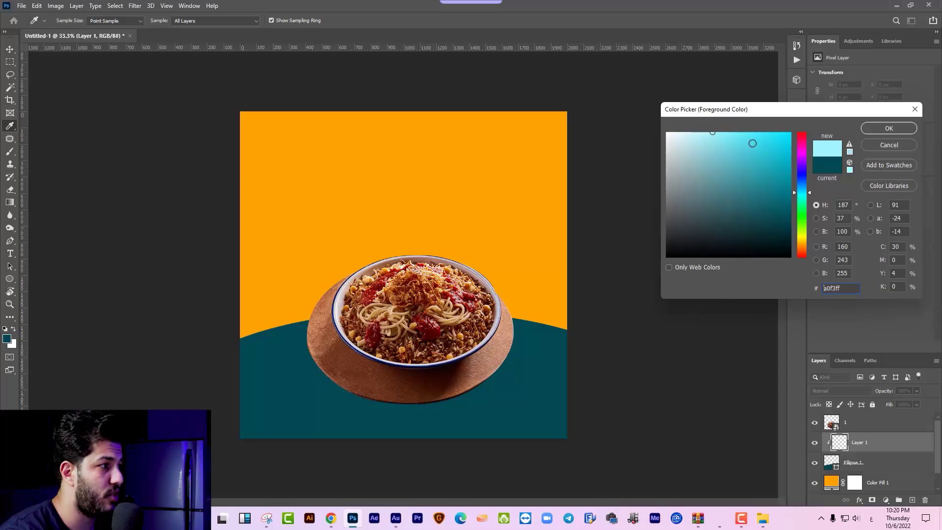
pyautogui.click(885, 133)
pyautogui.click(286, 20)
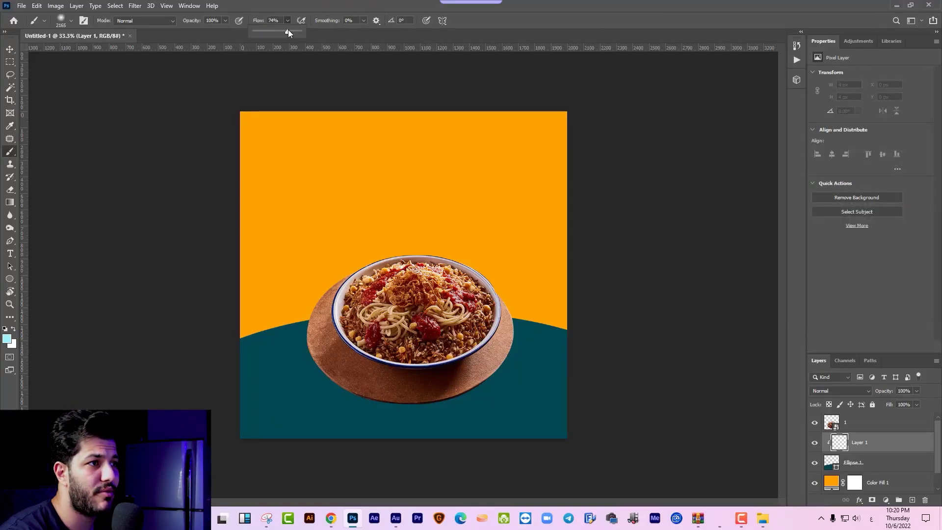
pyautogui.moveTo(286, 31); pyautogui.dragTo(285, 31)
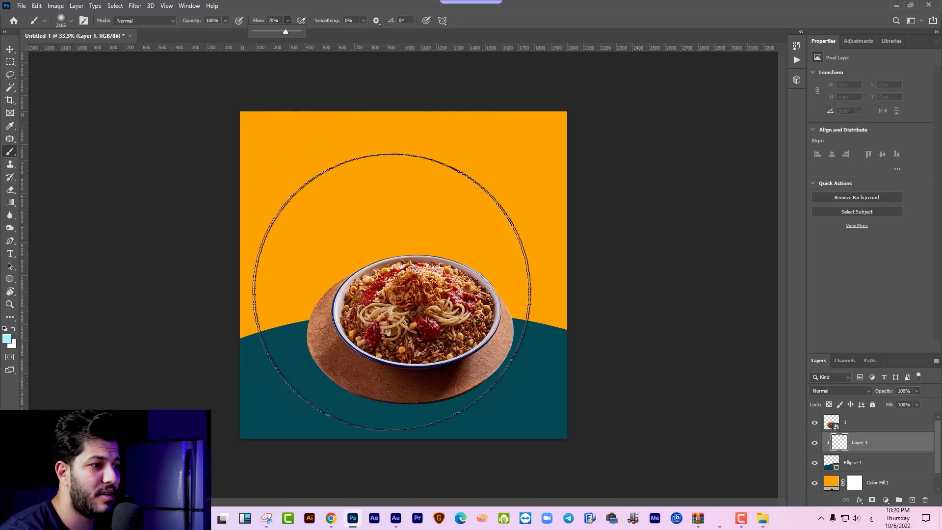
# Brighten the teal floor with two soft light-cyan dabs, then select Color Fill 1
pyautogui.click(405, 298)
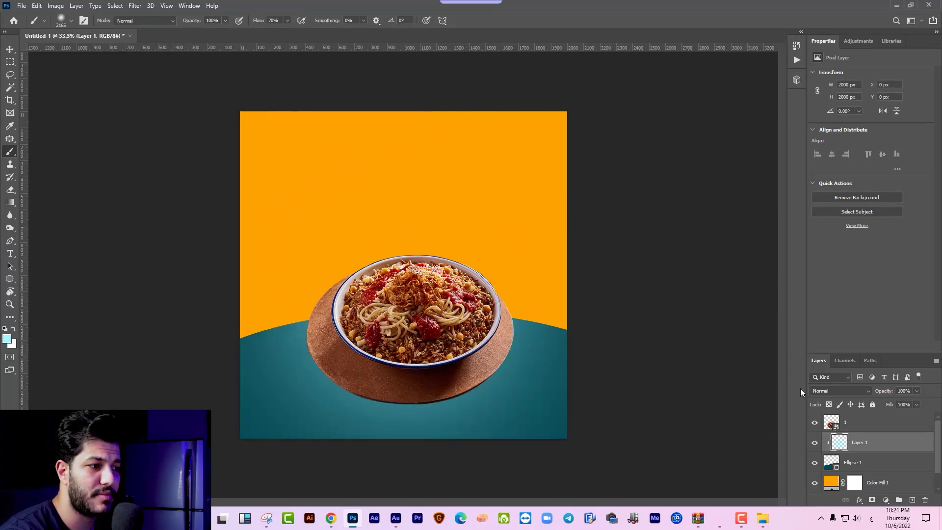
pyautogui.click(405, 301)
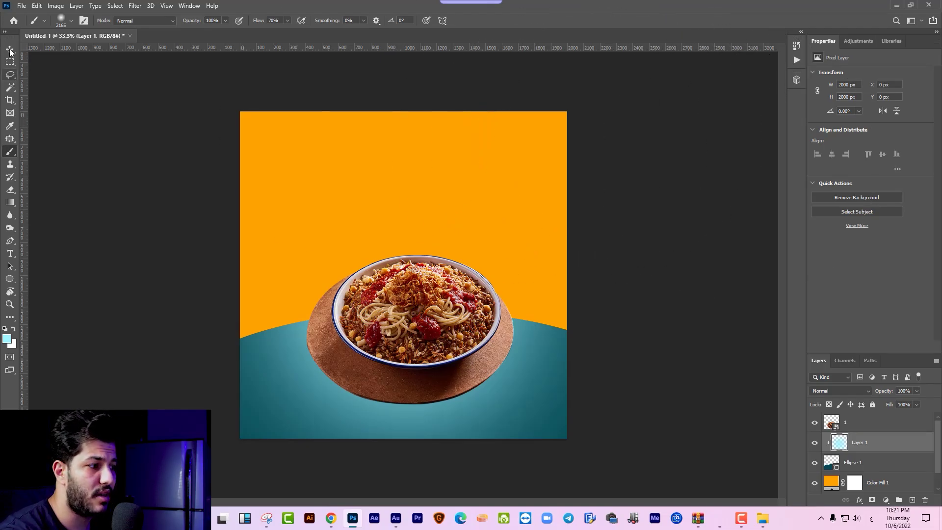
pyautogui.press('v')
pyautogui.click(883, 482)
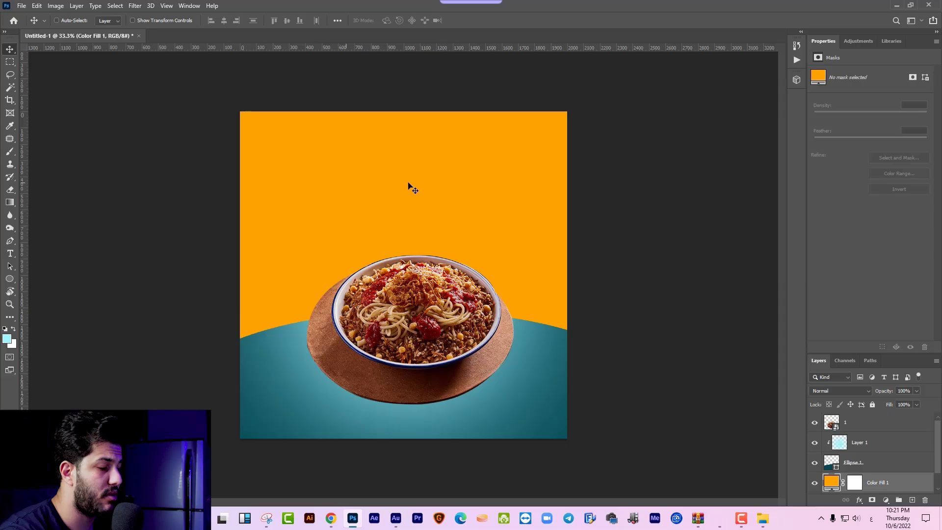
# Select the Color Fill 1 layer and add a new layer above it
pyautogui.rightClick(478, 205)
pyautogui.click(496, 219)
pyautogui.rightClick(480, 205)
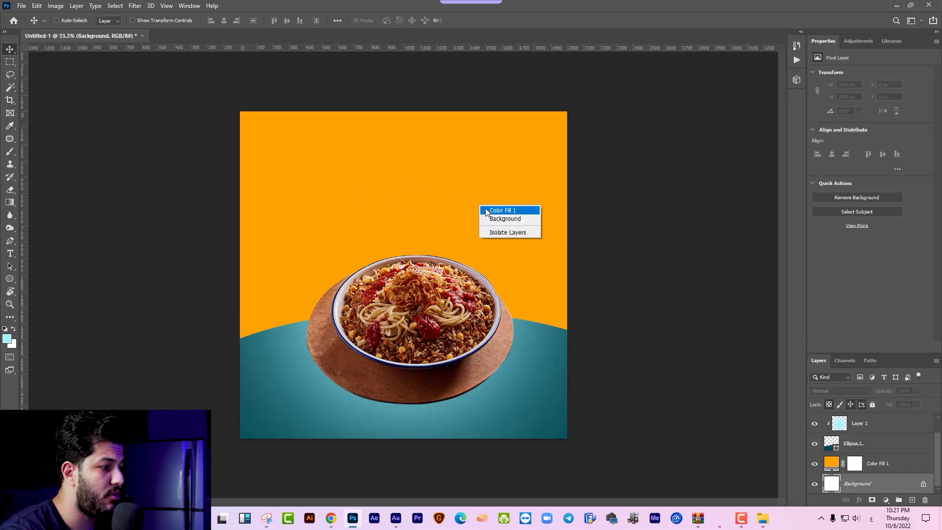
pyautogui.click(496, 210)
pyautogui.click(912, 499)
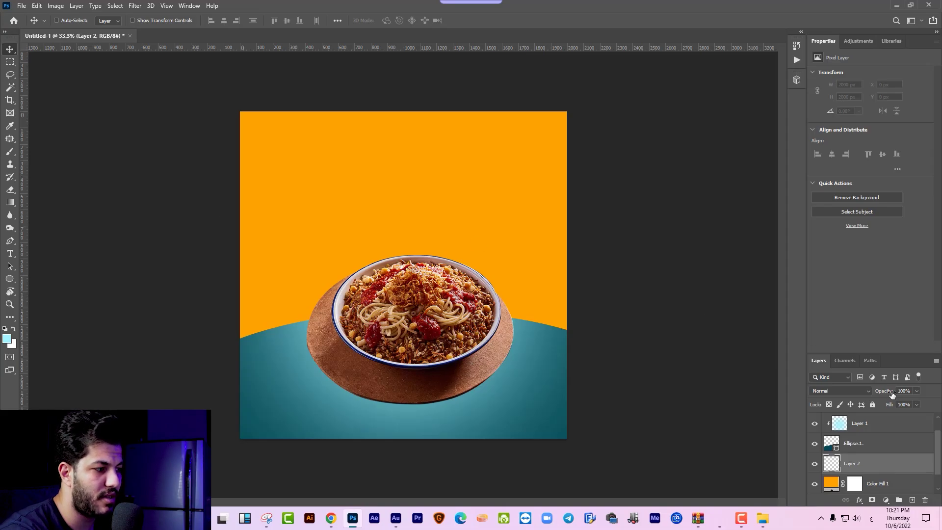
# Sample the orange background and lighten it to pale peach ffe1ac as foreground colour
pyautogui.click(9, 151)
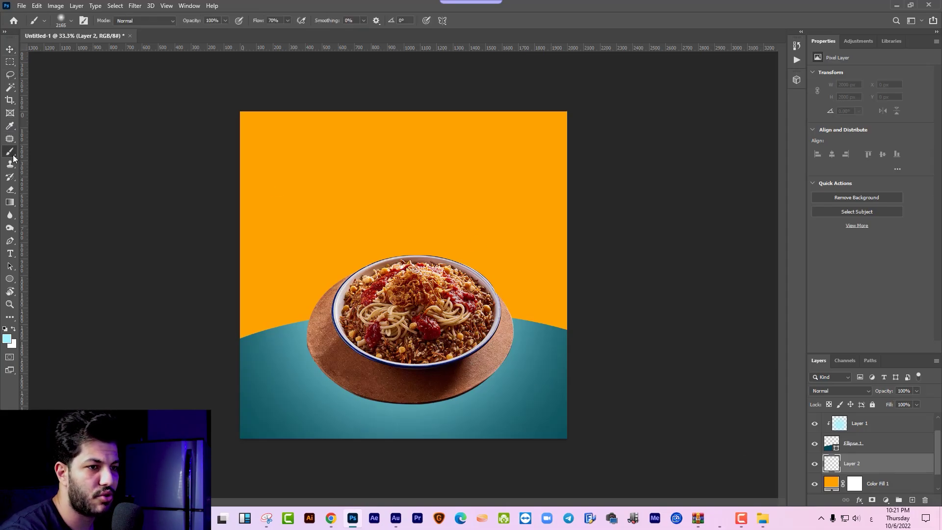
pyautogui.click(7, 339)
pyautogui.click(310, 204)
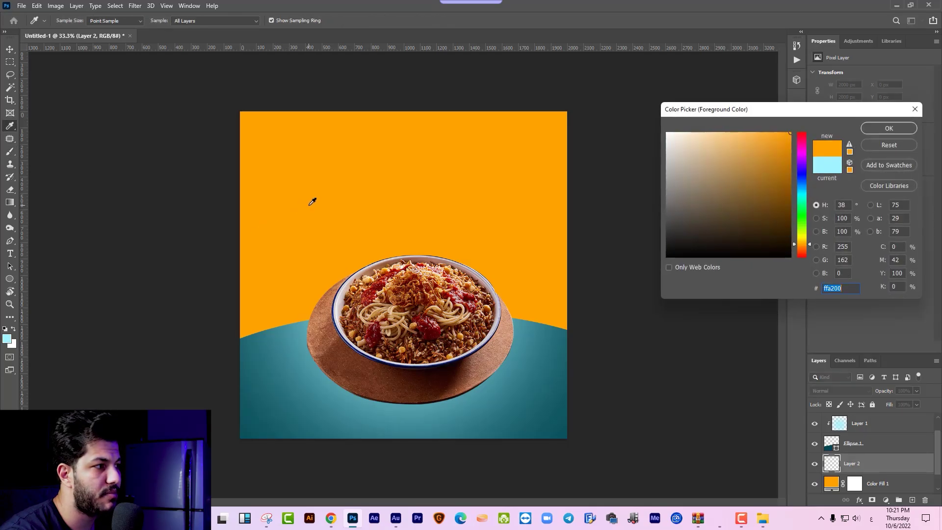
pyautogui.click(892, 130)
pyautogui.click(7, 338)
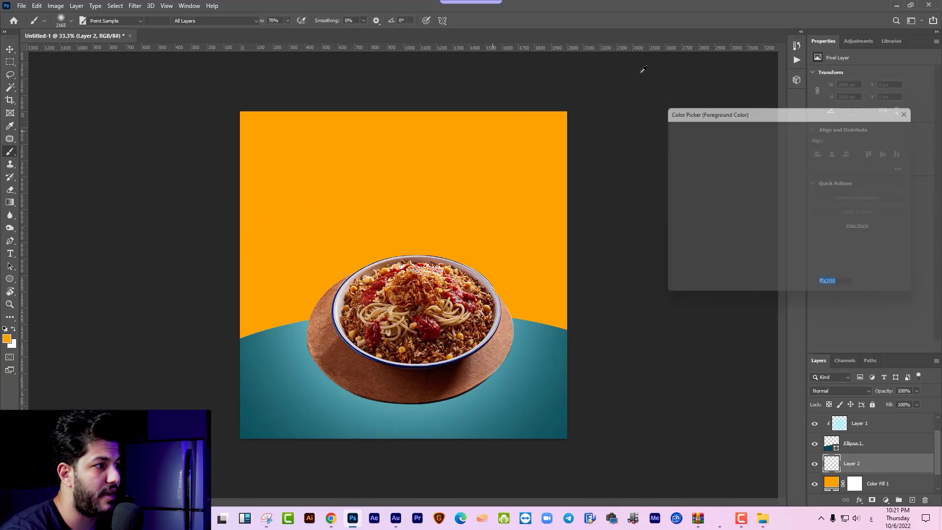
pyautogui.click(706, 132)
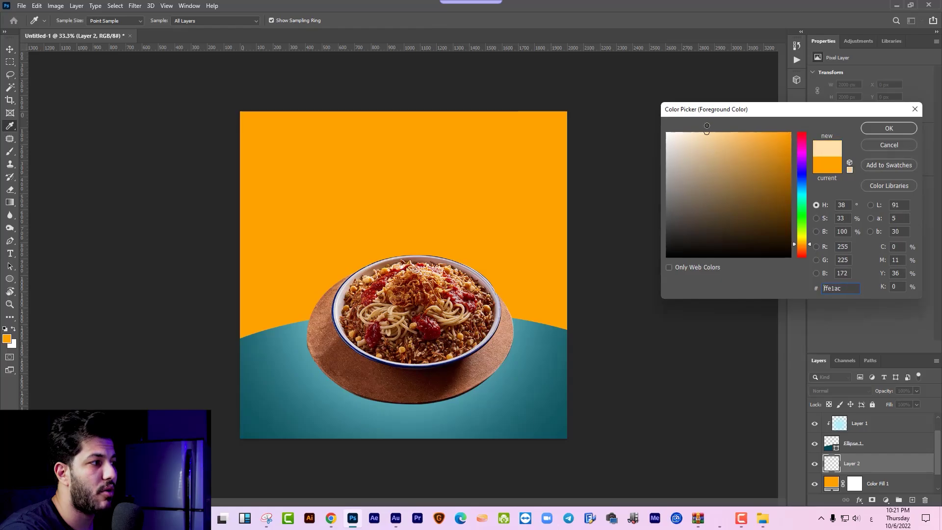
pyautogui.click(878, 127)
# Paint a soft peach glow in the centre with a huge soft round brush
pyautogui.press('b')
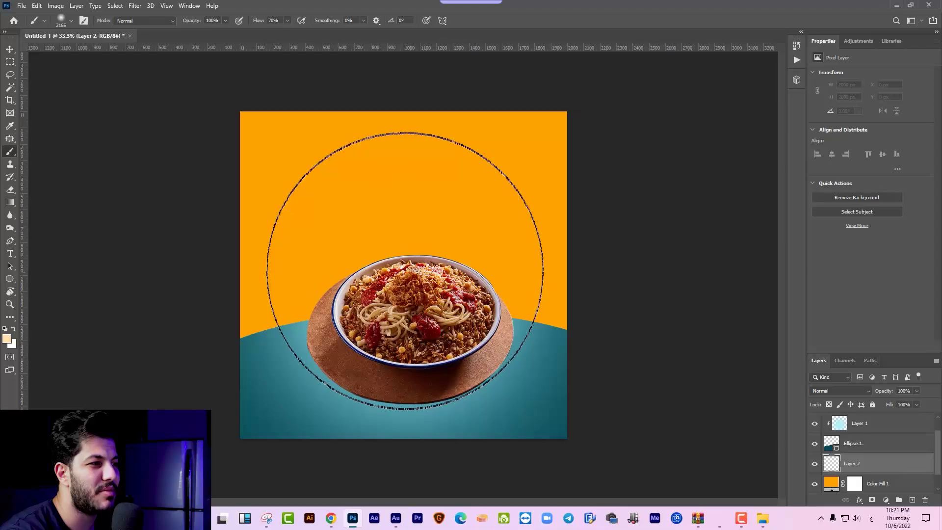
pyautogui.press(']')
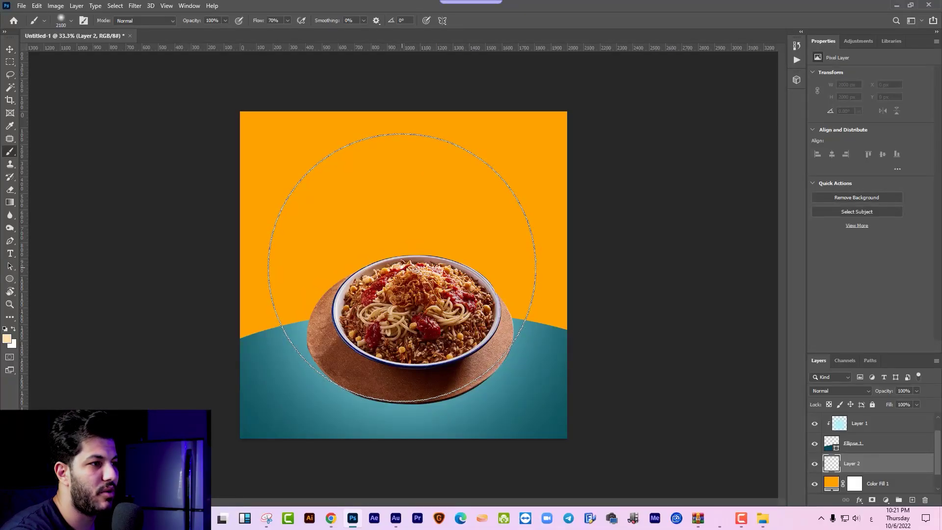
pyautogui.rightClick(405, 267)
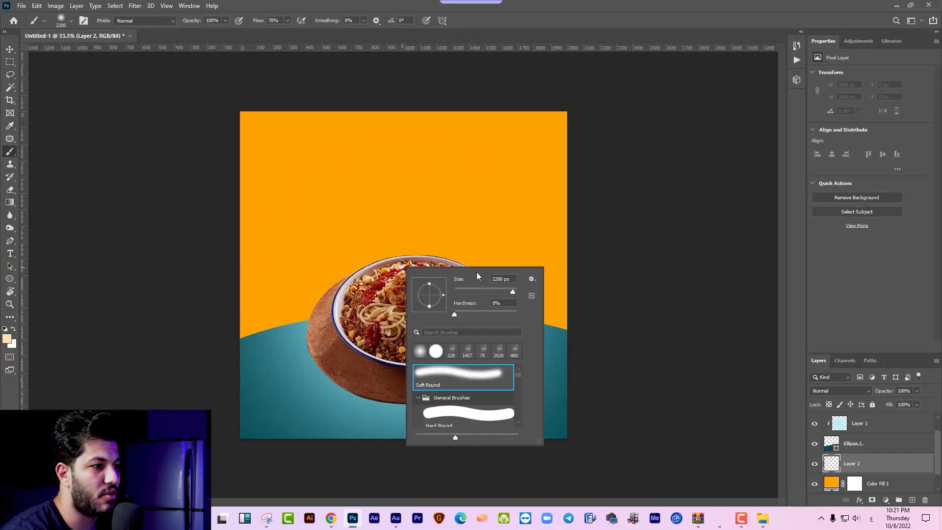
pyautogui.moveTo(511, 290); pyautogui.dragTo(513, 292)
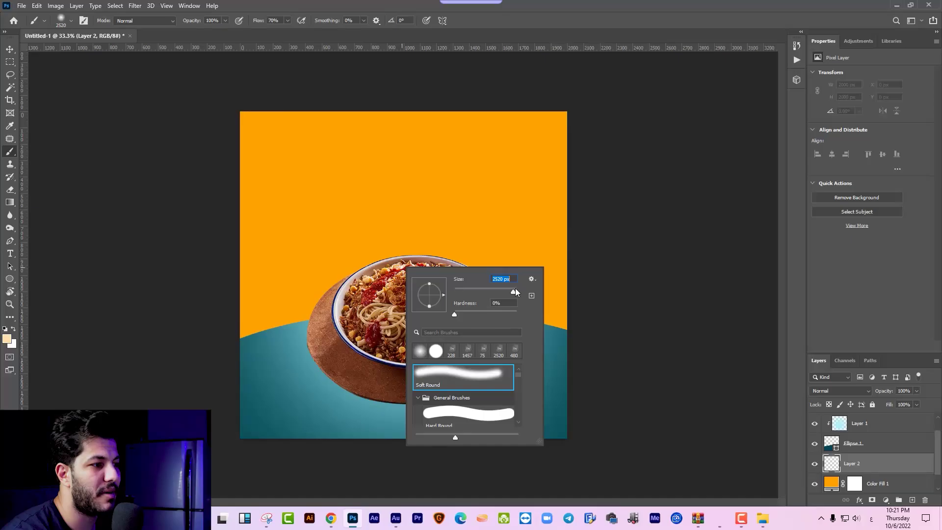
pyautogui.click(403, 265)
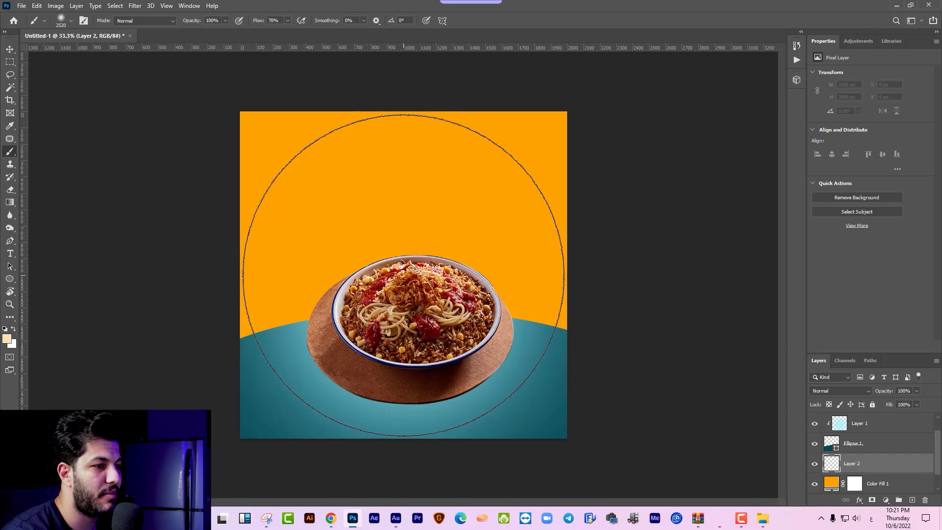
pyautogui.click(403, 275)
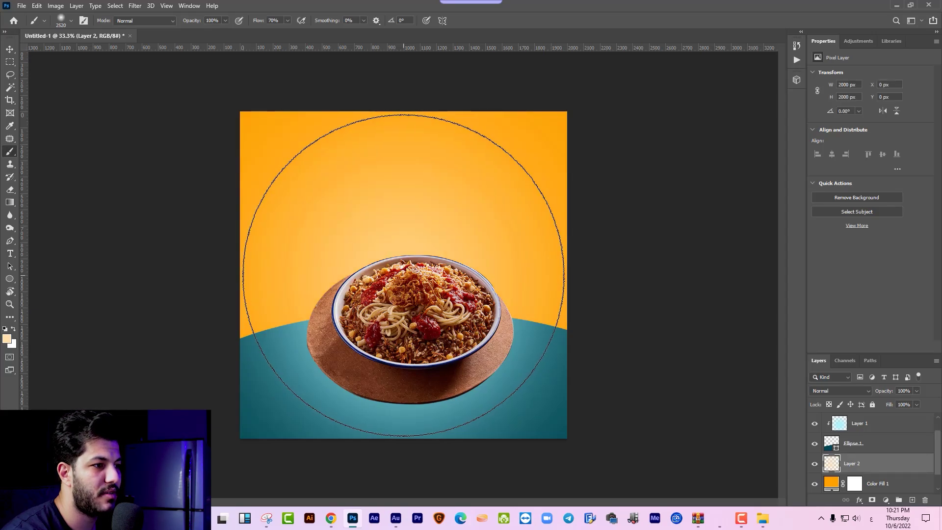
pyautogui.click(403, 275)
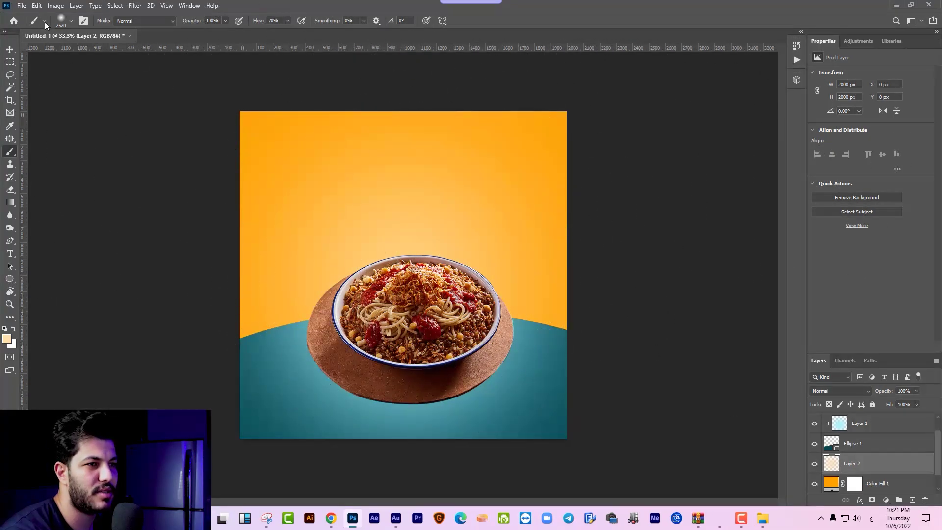
pyautogui.click(5, 54)
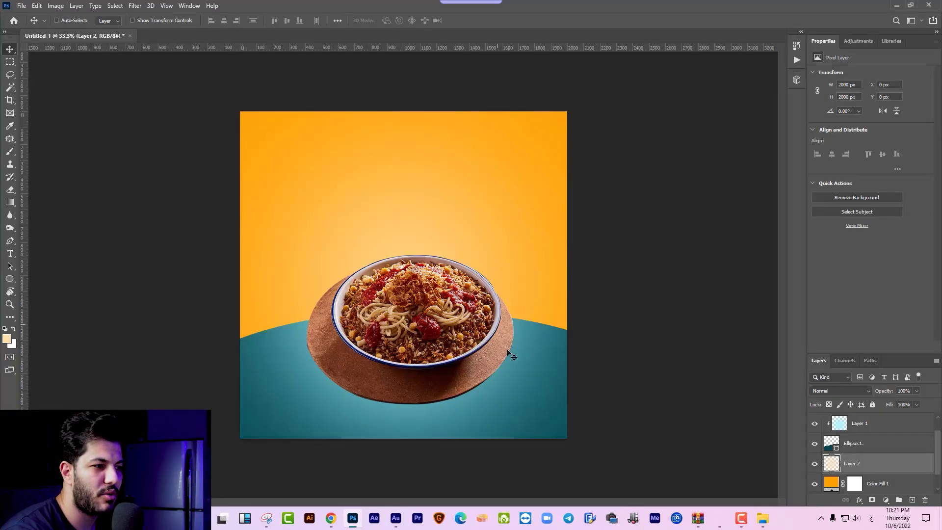
# Lower Layer 1 opacity to 82% and stretch the Layer 2 glow wider to the left
pyautogui.moveTo(525, 357); pyautogui.dragTo(547, 363)
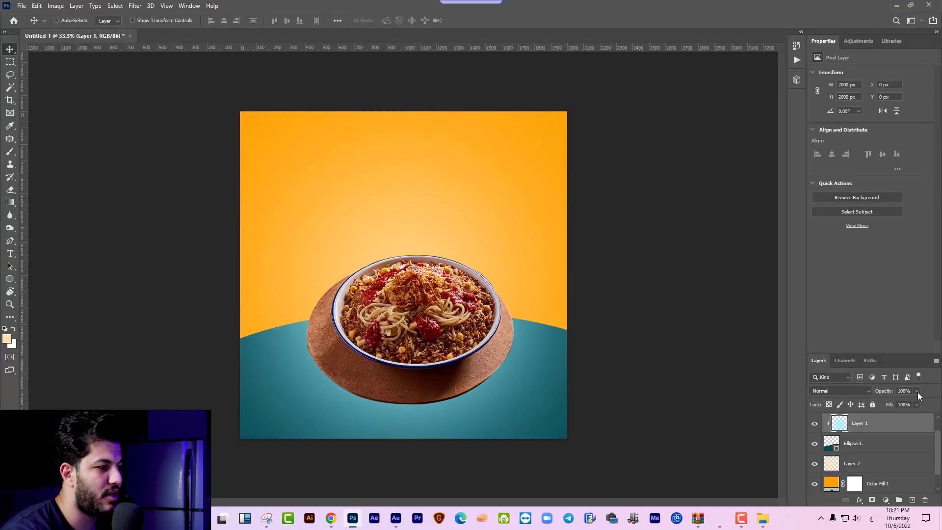
pyautogui.click(908, 403)
pyautogui.rightClick(431, 229)
pyautogui.click(448, 231)
pyautogui.hotkey('ctrl', 't')
pyautogui.moveTo(225, 274); pyautogui.dragTo(201, 274)
pyautogui.press('Return')
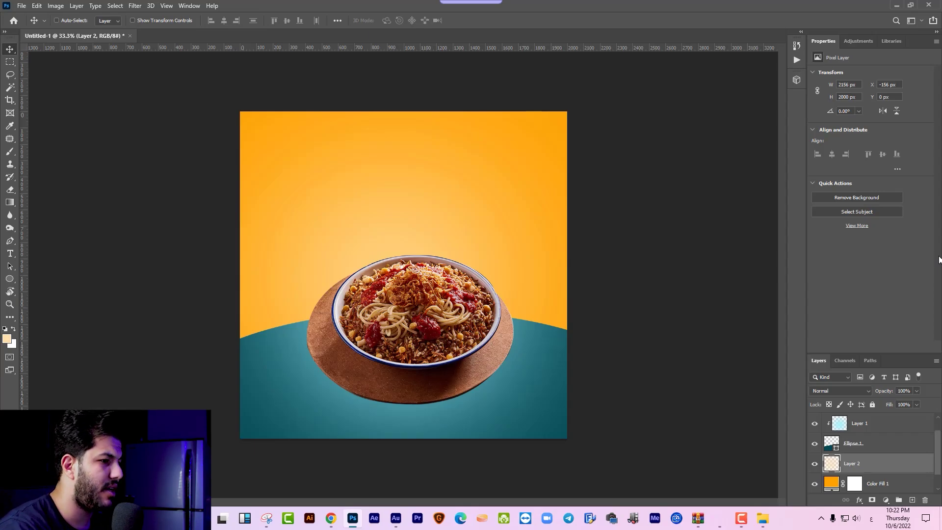
# Zoom to 50% and enlarge the dish to 1295×934 px, moving it higher
pyautogui.hotkey('ctrl', '+')
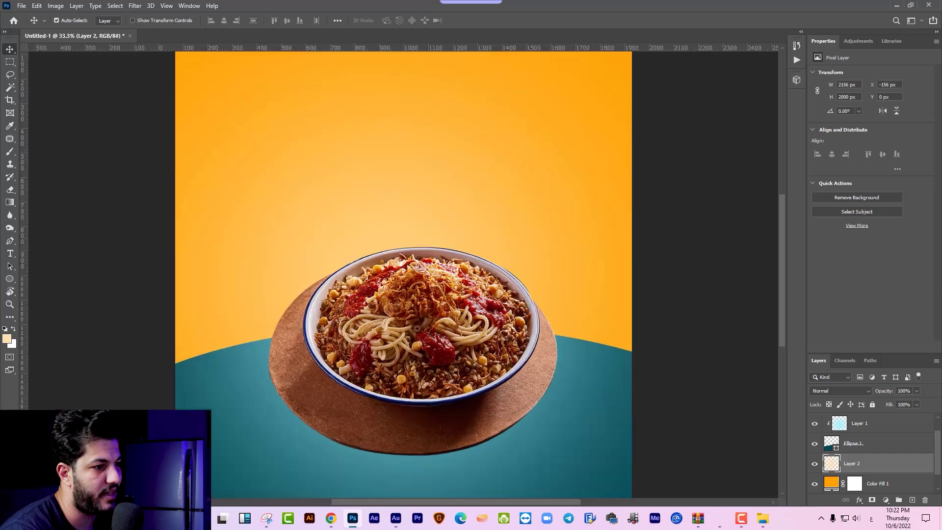
pyautogui.moveTo(395, 329)
pyautogui.mouseDown()
pyautogui.moveTo(359, 253)
pyautogui.moveTo(423, 255)
pyautogui.mouseUp()
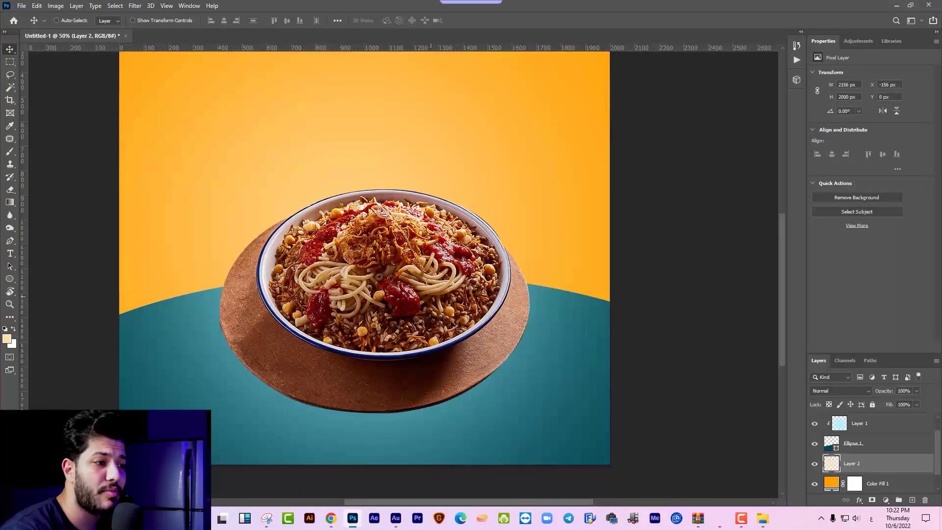
pyautogui.hotkey('ctrl', 'v')
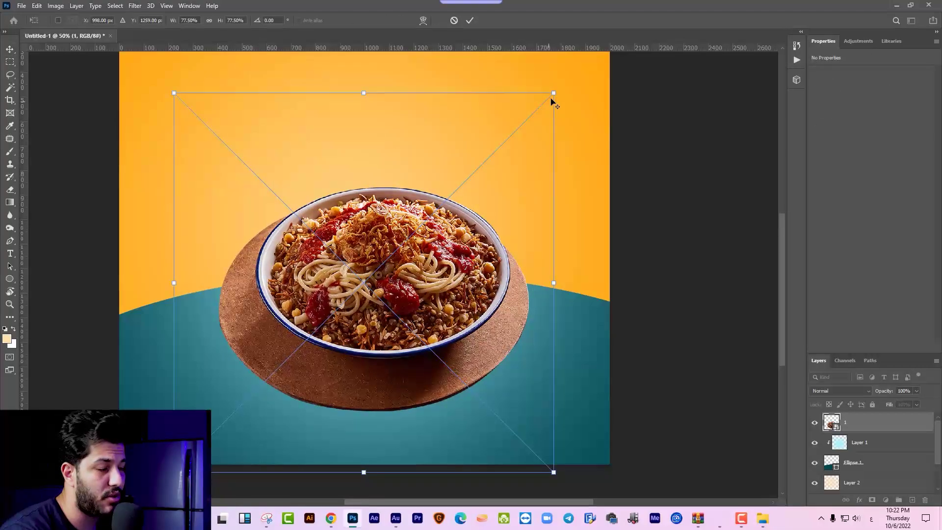
pyautogui.press('Return')
pyautogui.moveTo(479, 189)
pyautogui.mouseDown()
pyautogui.moveTo(500, 193)
pyautogui.moveTo(484, 245)
pyautogui.moveTo(452, 256)
pyautogui.mouseUp()
pyautogui.scroll(-2, 343, 270)
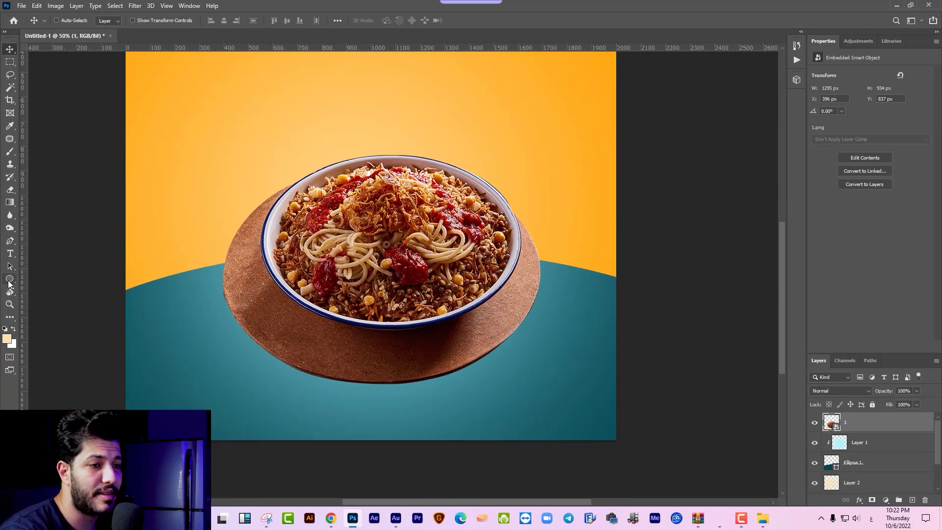
# Draw a large black (000000) ellipse over the dish
pyautogui.click(9, 280)
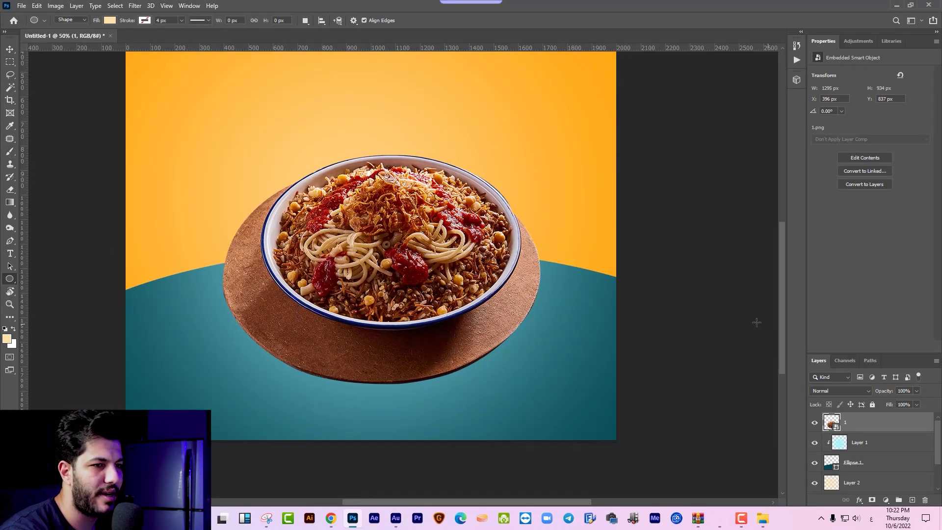
pyautogui.rightClick(8, 279)
pyautogui.click(44, 290)
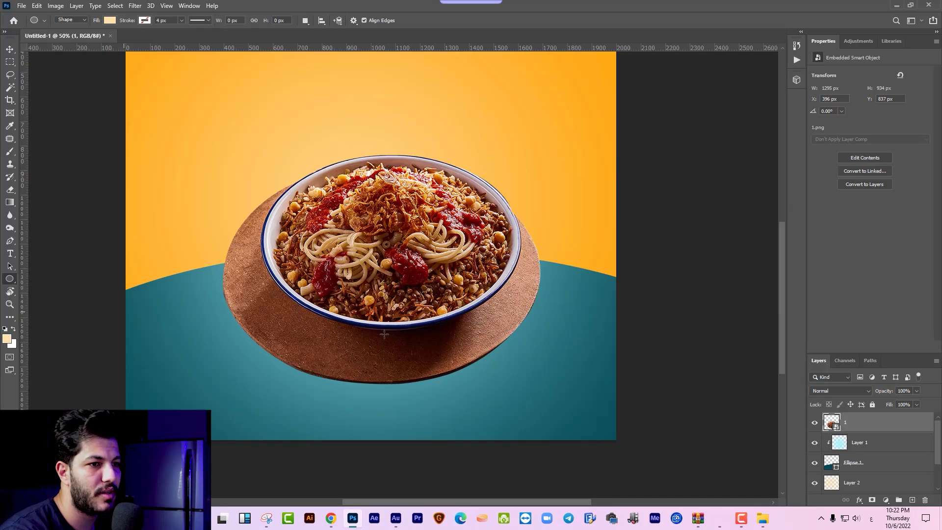
pyautogui.click(7, 338)
pyautogui.write('000000')
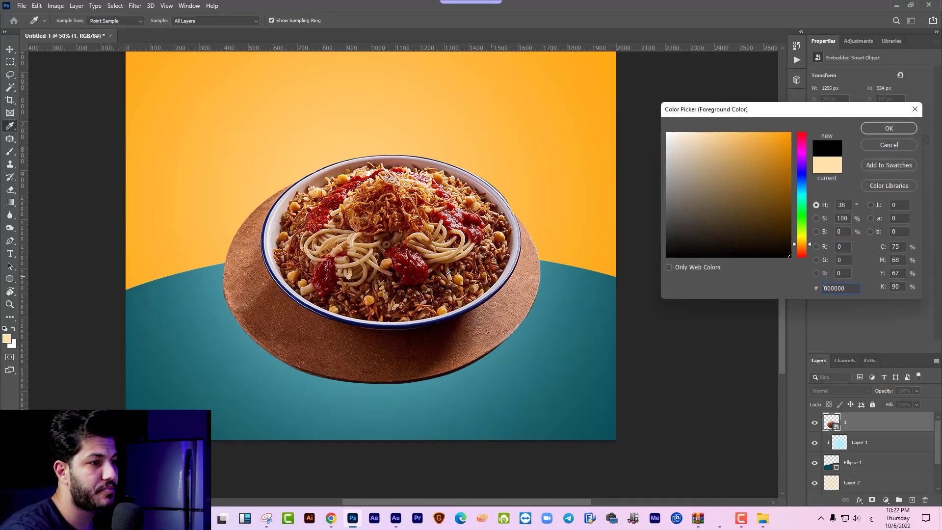
pyautogui.press('Return')
pyautogui.moveTo(204, 175); pyautogui.dragTo(545, 391)
# Center the ellipse, move its layer below the dish, and narrow it to the plate
pyautogui.press('v')
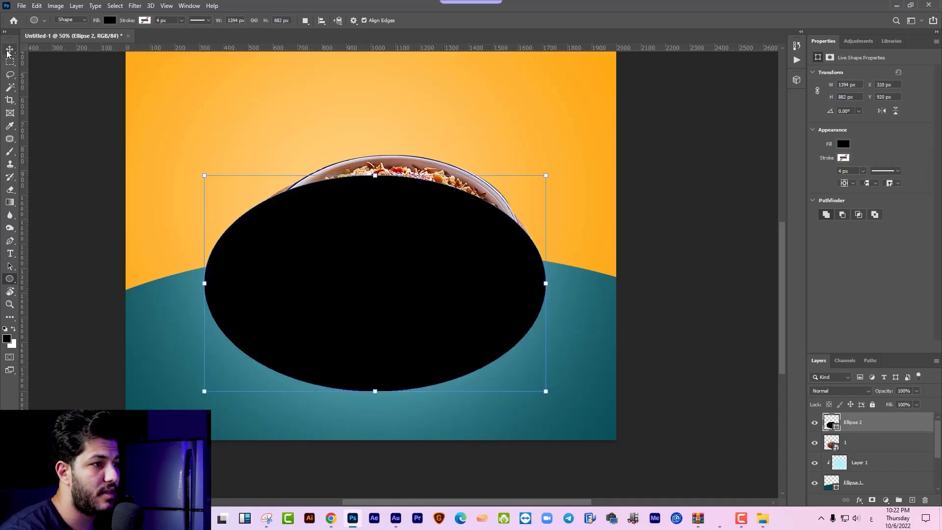
pyautogui.moveTo(430, 260); pyautogui.dragTo(436, 261)
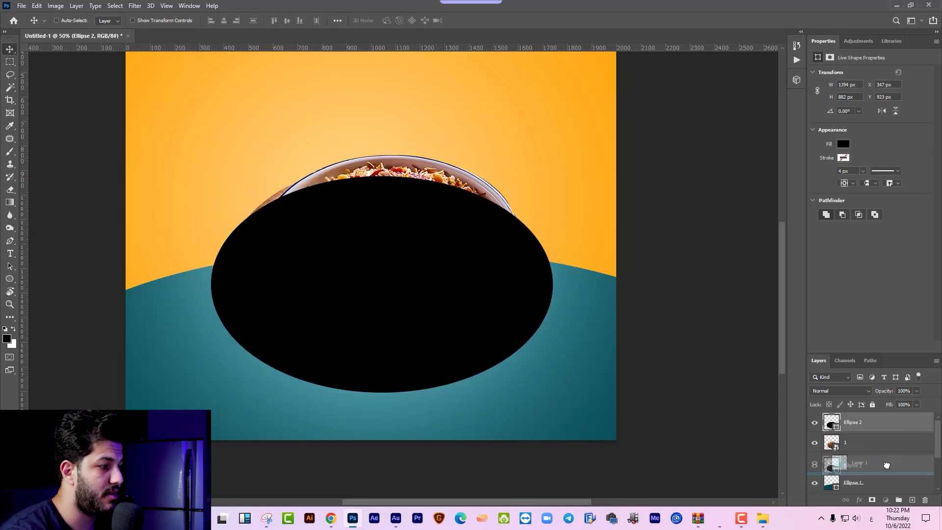
pyautogui.moveTo(900, 425); pyautogui.dragTo(878, 452)
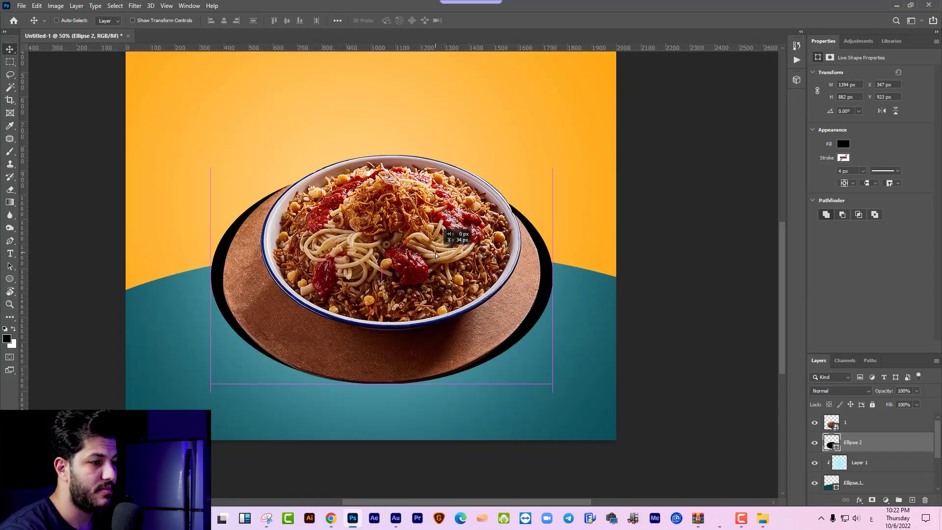
pyautogui.hotkey('ctrl', 't')
pyautogui.moveTo(553, 283); pyautogui.dragTo(545, 284)
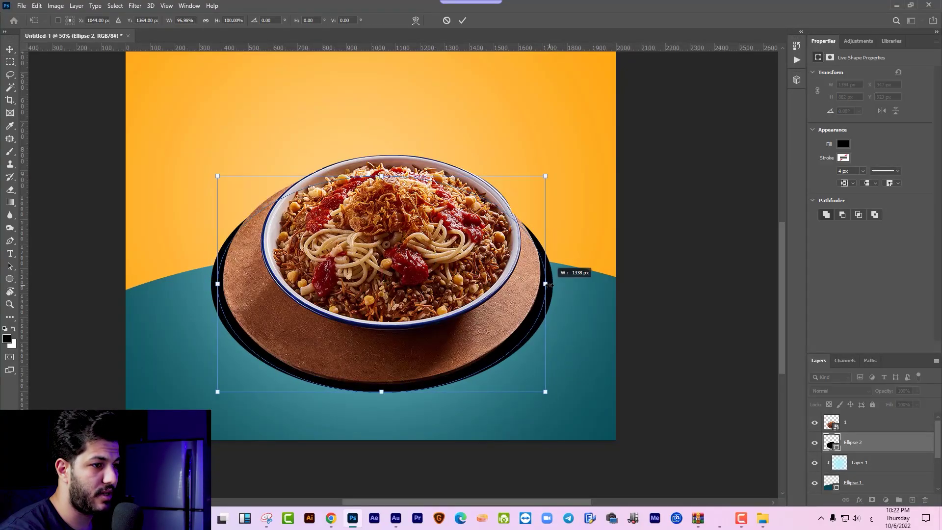
# Convert the ellipse to a smart object and apply a 243 px Motion Blur
pyautogui.press('Return')
pyautogui.click(135, 5)
pyautogui.moveTo(140, 131)
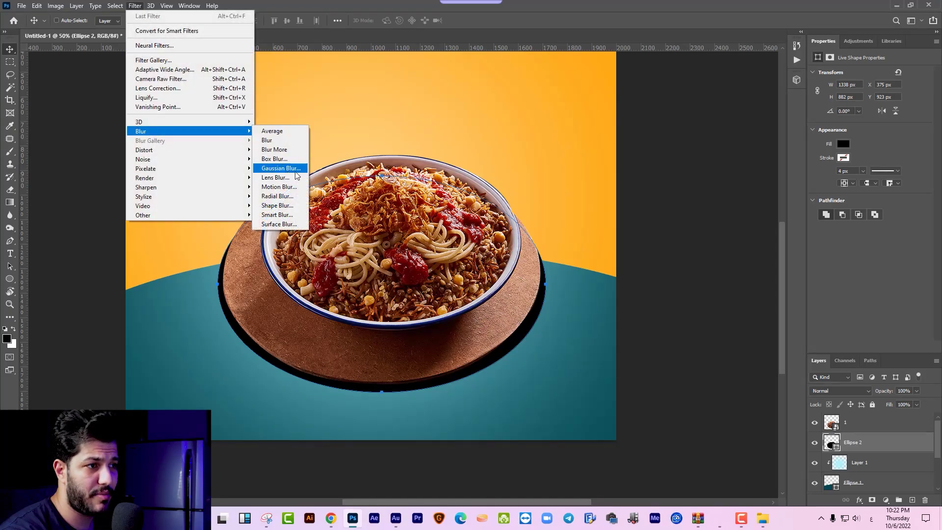
pyautogui.click(283, 186)
pyautogui.click(459, 192)
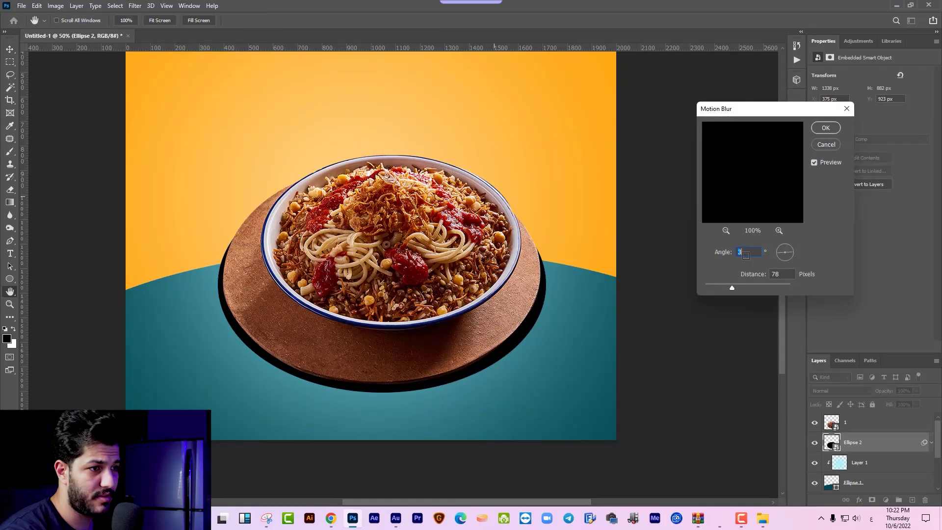
pyautogui.moveTo(737, 286); pyautogui.dragTo(756, 287)
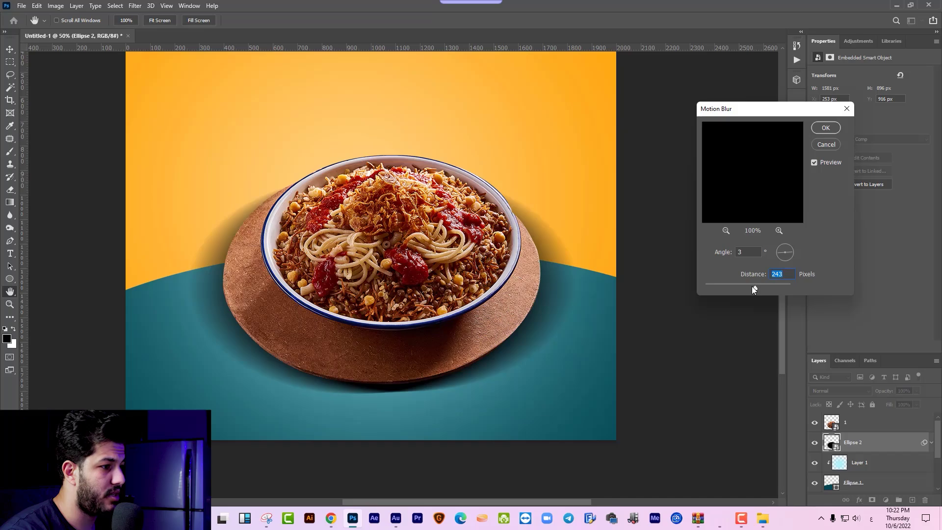
pyautogui.press('Return')
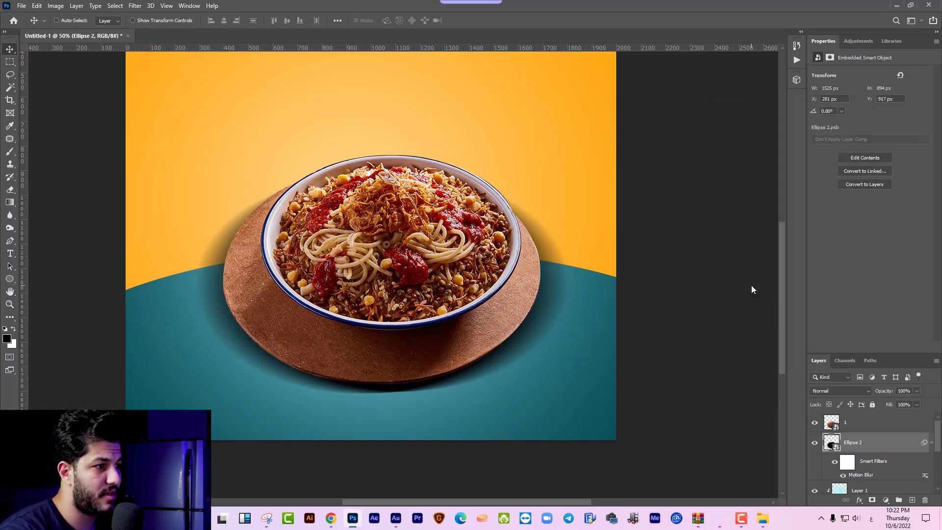
# Nudge the blurred shadow slightly up and left under the plate
pyautogui.moveTo(427, 258); pyautogui.dragTo(430, 272)
pyautogui.press('Up')
pyautogui.press('Up')
pyautogui.press('Up')
pyautogui.press('Up')
pyautogui.press('Up')
pyautogui.press('Up')
pyautogui.press('Up')
pyautogui.press('Up')
pyautogui.press('Up')
pyautogui.press('Left')
pyautogui.press('Up')
pyautogui.press('Up')
pyautogui.press('Up')
pyautogui.press('Left')
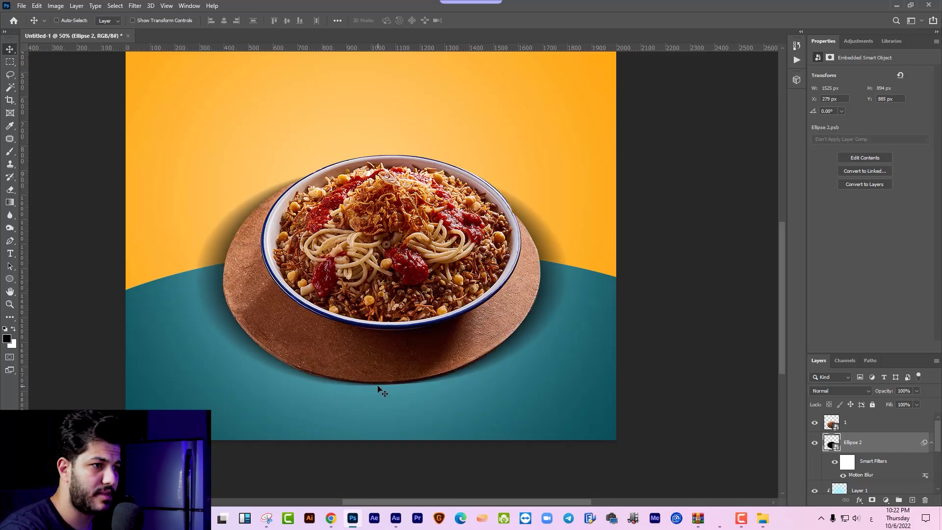
# Rasterize the shadow and set up a soft eraser with 52% flow
pyautogui.press('e')
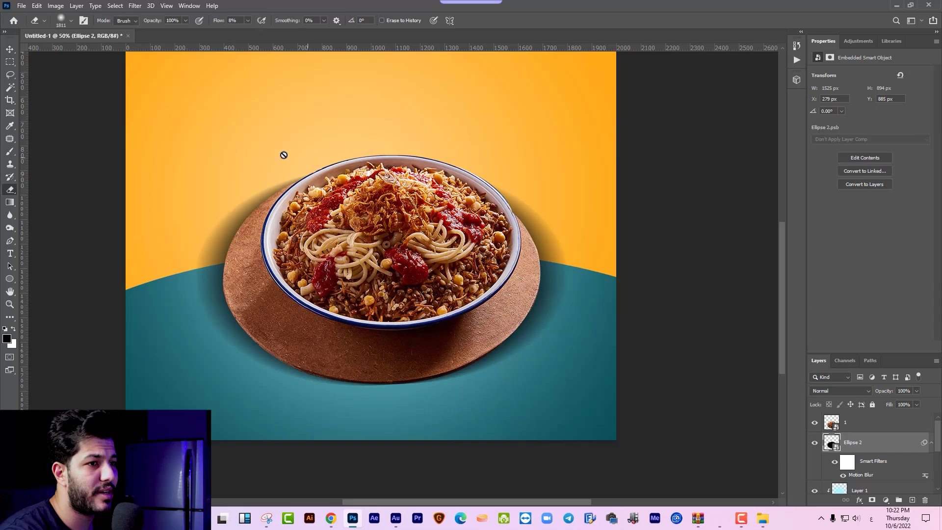
pyautogui.click(361, 192)
pyautogui.click(456, 197)
pyautogui.rightClick(414, 194)
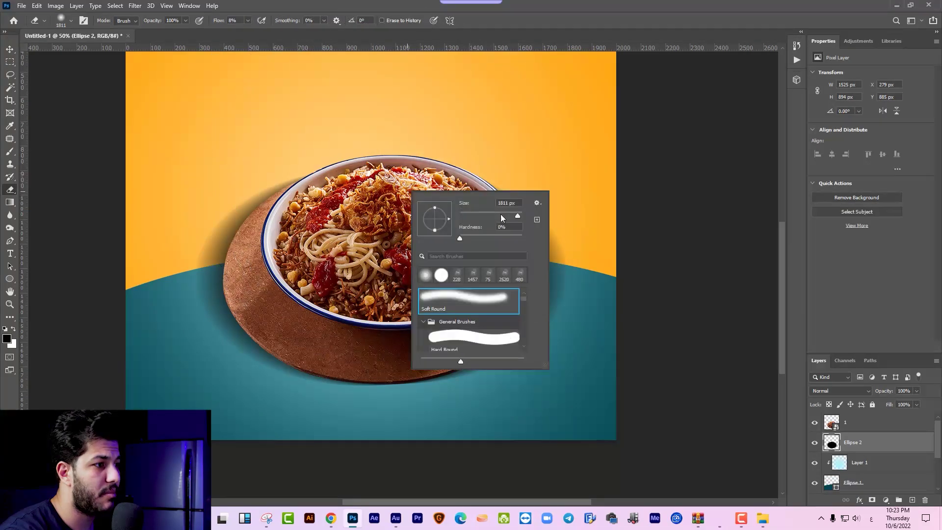
pyautogui.moveTo(517, 216); pyautogui.dragTo(490, 216)
pyautogui.click(248, 20)
pyautogui.moveTo(246, 32); pyautogui.dragTo(267, 32)
pyautogui.rightClick(389, 136)
pyautogui.moveTo(494, 156); pyautogui.dragTo(497, 159)
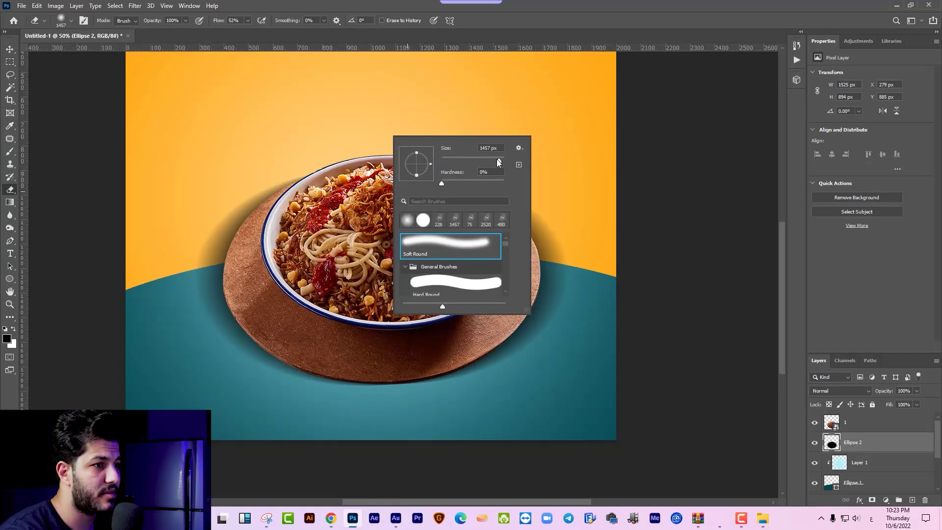
pyautogui.press('Return')
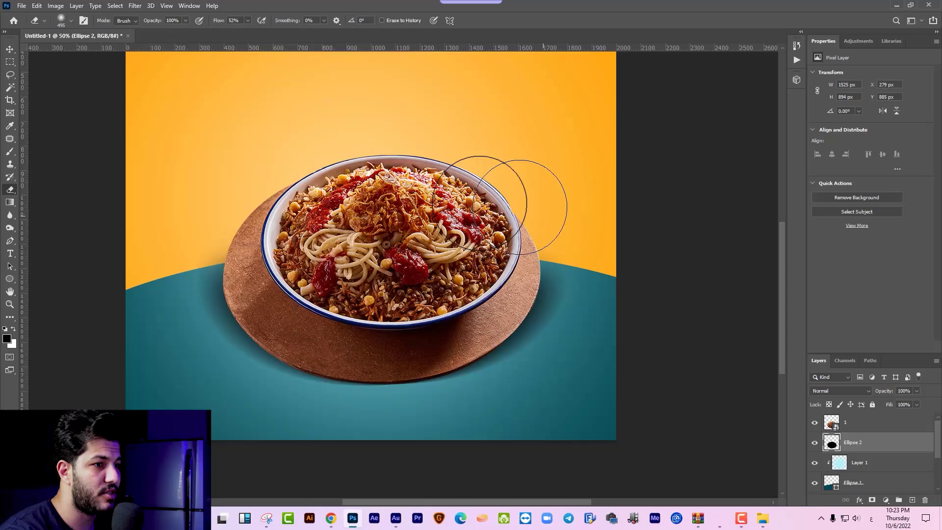
# Erase part of the shadow around the plate and stretch it taller upward
pyautogui.moveTo(422, 349); pyautogui.dragTo(559, 381)
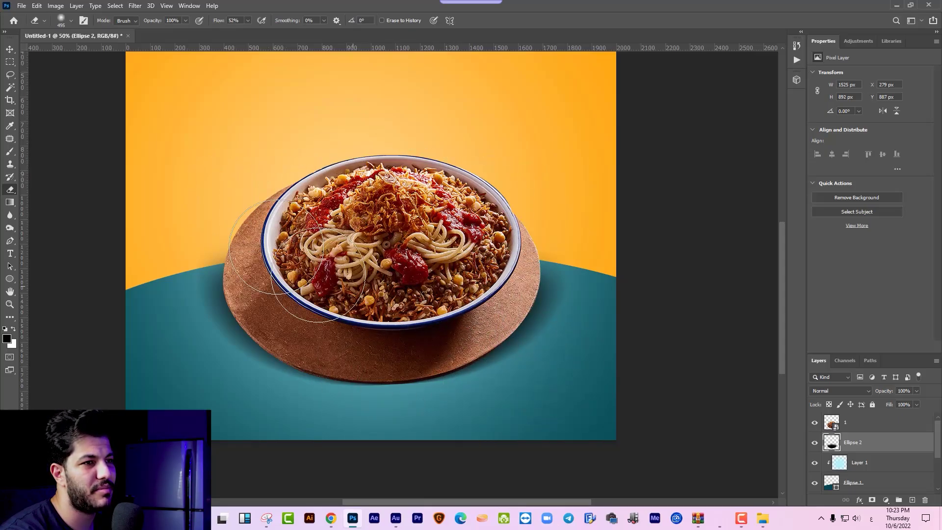
pyautogui.click(9, 49)
pyautogui.hotkey('ctrl', 't')
pyautogui.moveTo(387, 169); pyautogui.dragTo(388, 138)
pyautogui.press('Return')
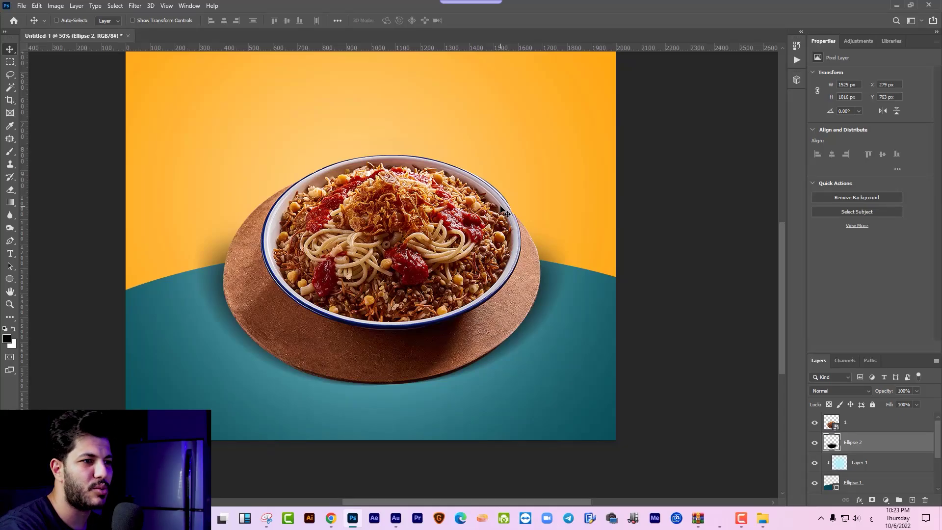
# Place the scattered-tomatoes image 2.png from File Explorer into the document
pyautogui.click(505, 212)
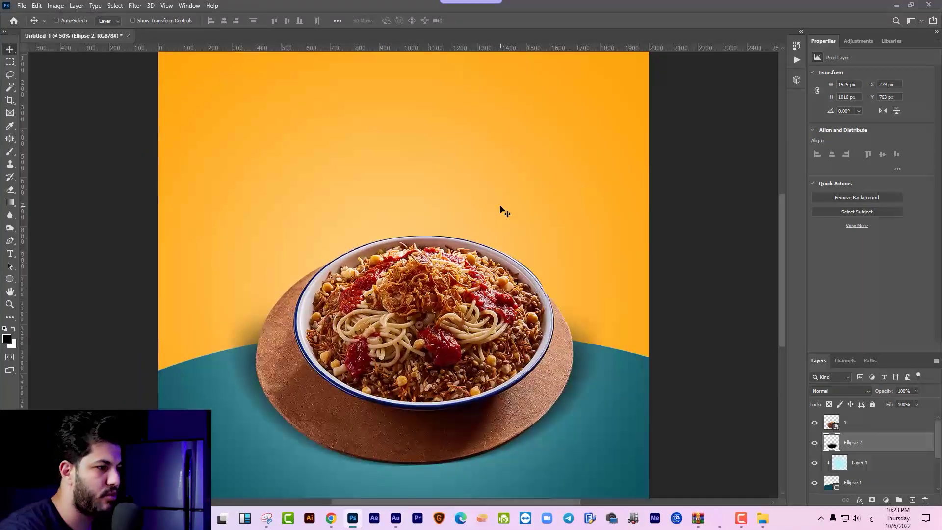
pyautogui.hotkey('alt', 'Tab')
pyautogui.hotkey('alt', 'Tab')
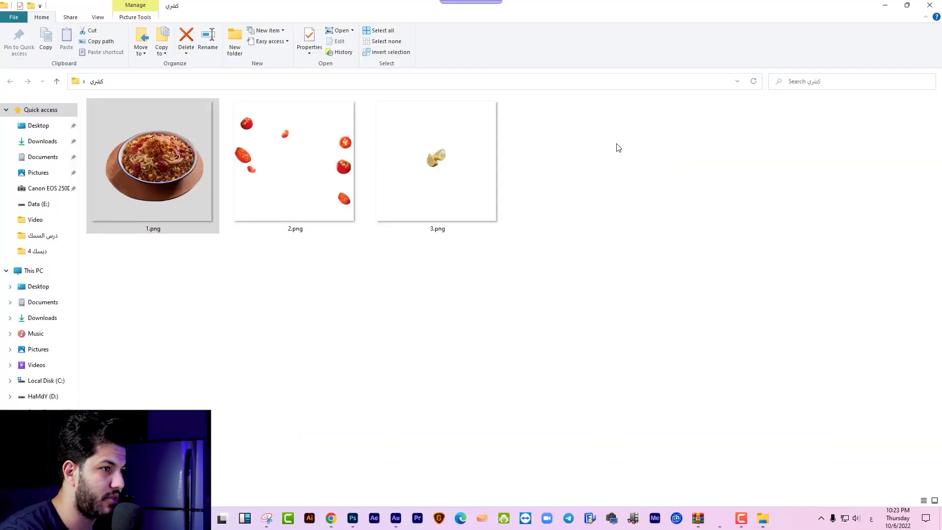
pyautogui.doubleClick(295, 176)
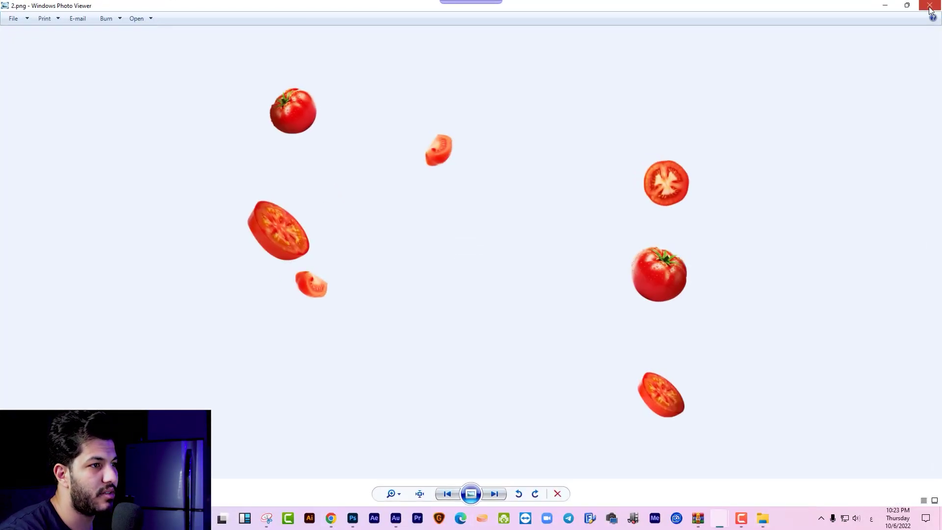
pyautogui.click(930, 6)
pyautogui.hotkey('alt', 'Tab')
pyautogui.hotkey('alt', 'Tab')
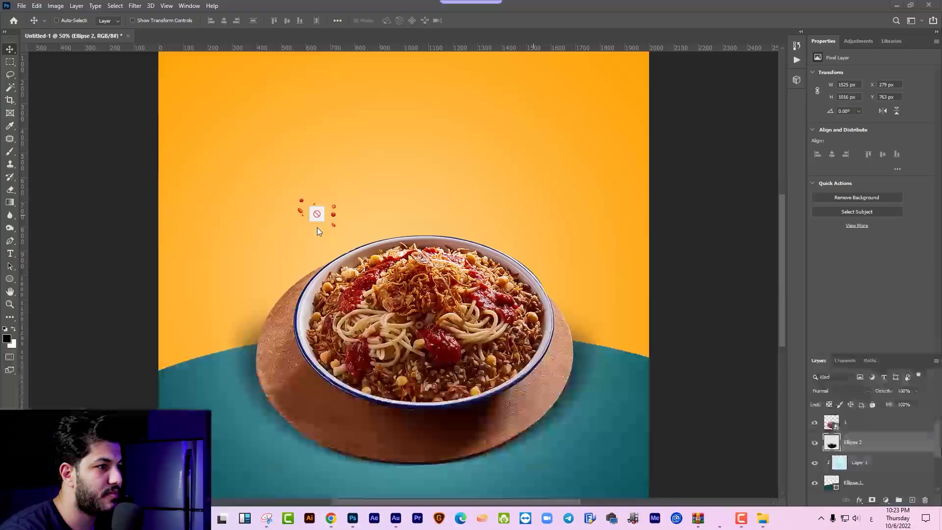
pyautogui.hotkey('ctrl', '-')
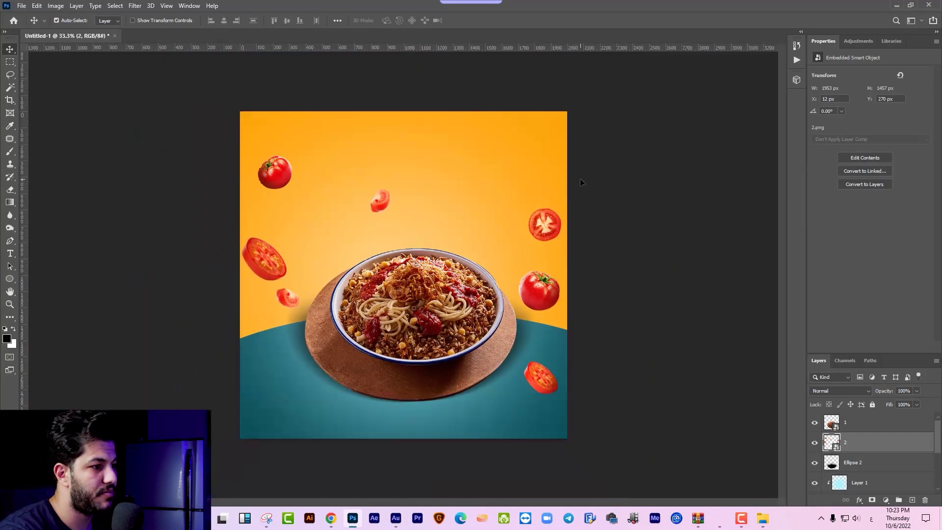
# Shrink the tomatoes, move their layer above the dish, and shift them right
pyautogui.moveTo(568, 441); pyautogui.dragTo(498, 332)
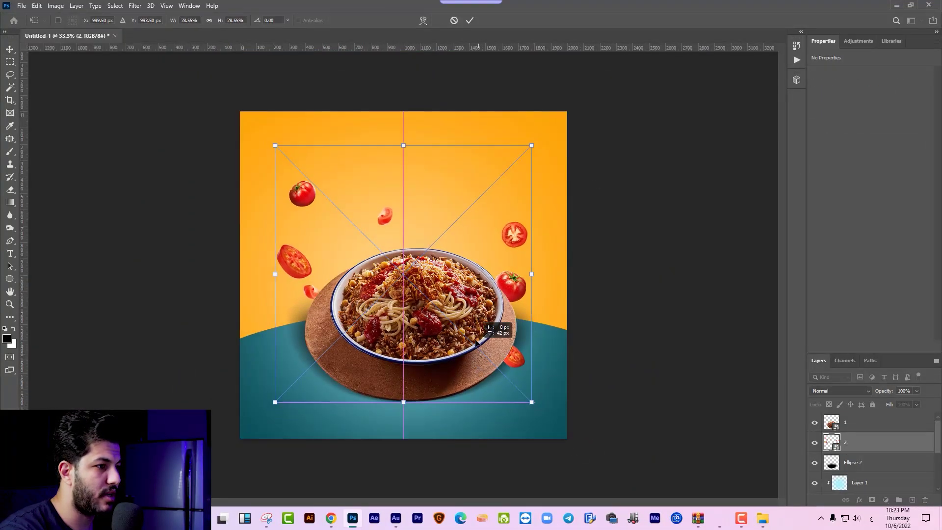
pyautogui.press('Return')
pyautogui.moveTo(864, 443); pyautogui.dragTo(864, 422)
pyautogui.moveTo(565, 317); pyautogui.dragTo(578, 313)
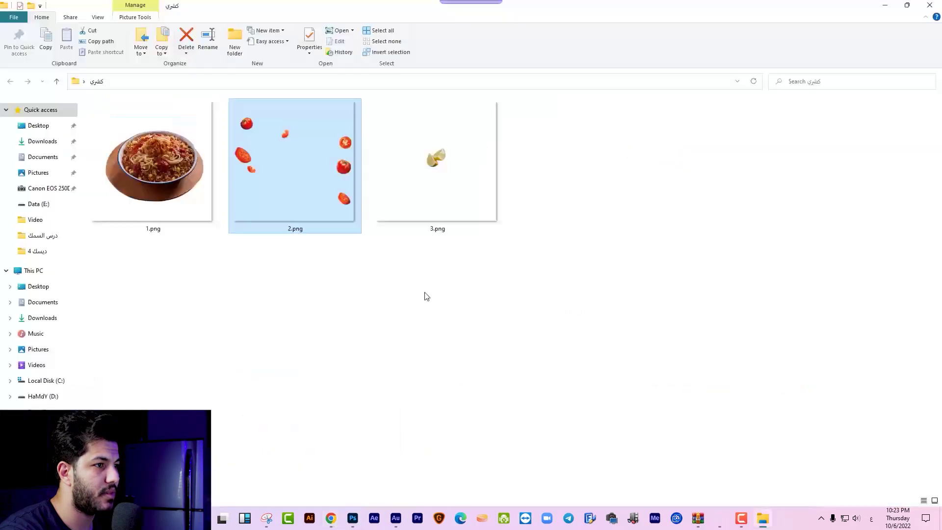
# Place lemon image 3.png and scale it beside the plate's left edge
pyautogui.click(399, 199)
pyautogui.moveTo(433, 170)
pyautogui.mouseDown()
pyautogui.moveTo(308, 268)
pyautogui.moveTo(400, 259)
pyautogui.mouseUp()
pyautogui.hotkey('alt', 'Tab')
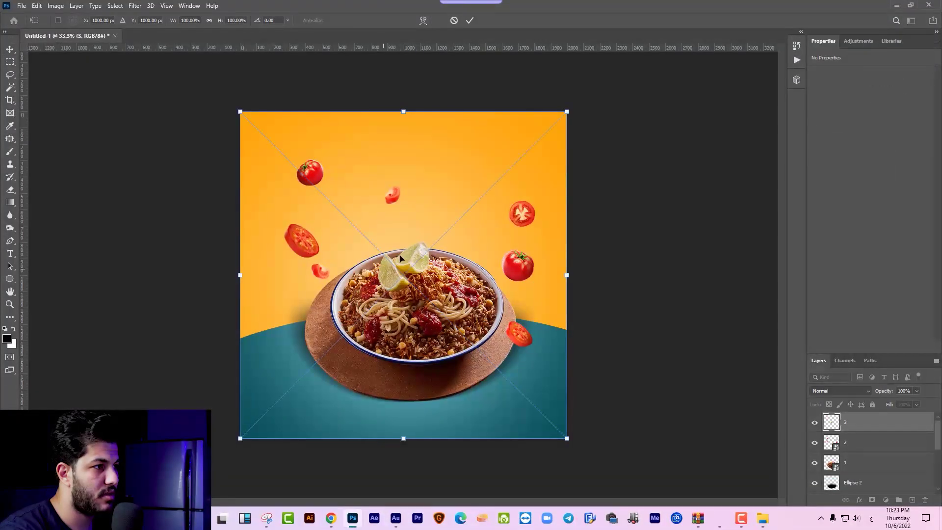
pyautogui.moveTo(566, 111); pyautogui.dragTo(490, 187)
pyautogui.moveTo(433, 220); pyautogui.dragTo(373, 235)
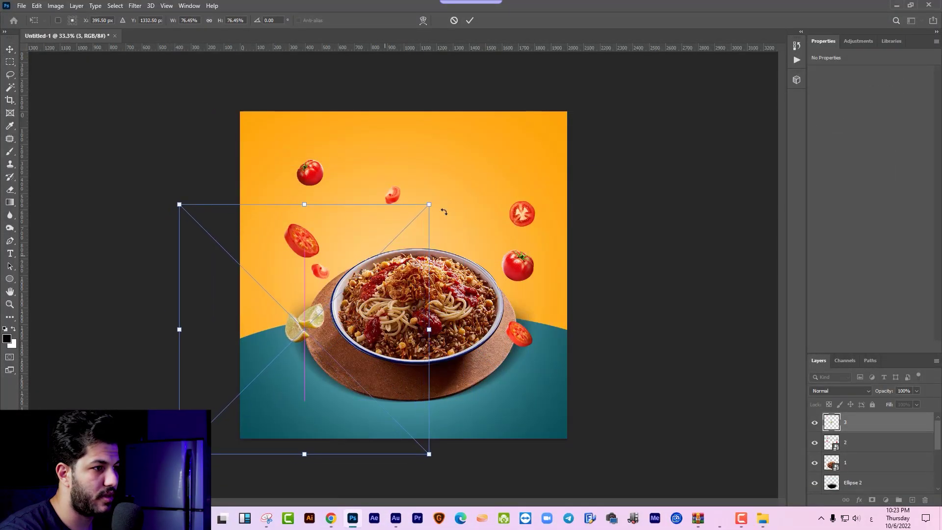
pyautogui.moveTo(428, 203); pyautogui.dragTo(444, 189)
pyautogui.press('Return')
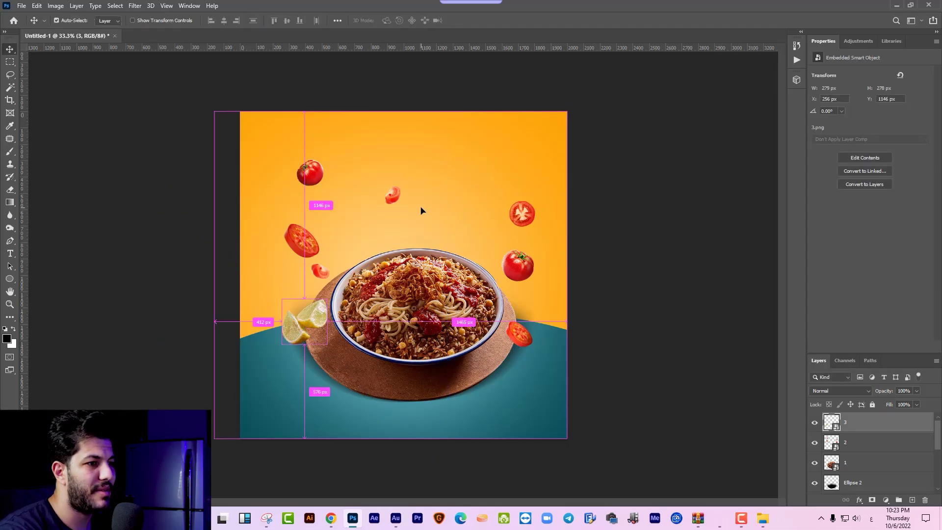
# Duplicate the lemons and squash the original to half height on the plate edge
pyautogui.hotkey('ctrl', '+')
pyautogui.scroll(2, 421, 211)
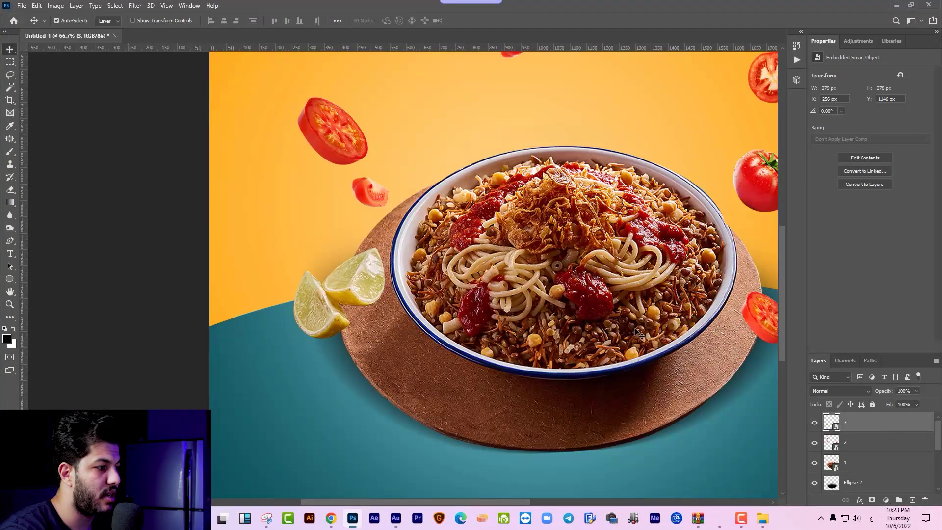
pyautogui.moveTo(639, 334); pyautogui.dragTo(532, 361)
pyautogui.hotkey('ctrl', 't')
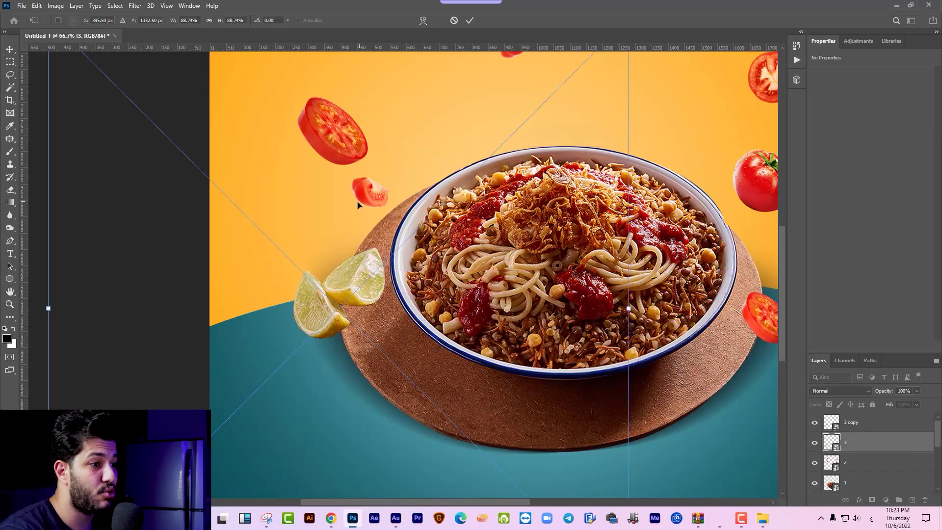
pyautogui.scroll(-1, 357, 205)
pyautogui.moveTo(358, 84); pyautogui.dragTo(411, 334)
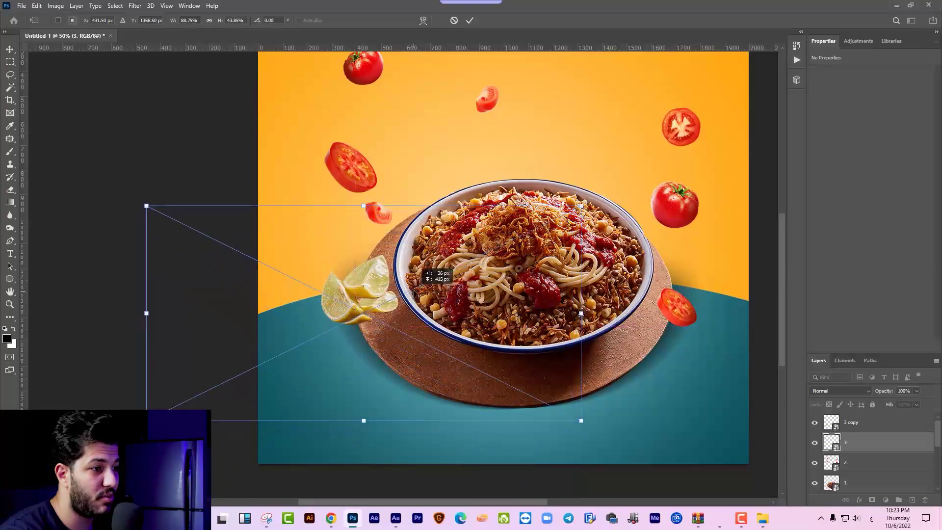
pyautogui.moveTo(410, 332); pyautogui.dragTo(411, 292)
pyautogui.press('Return')
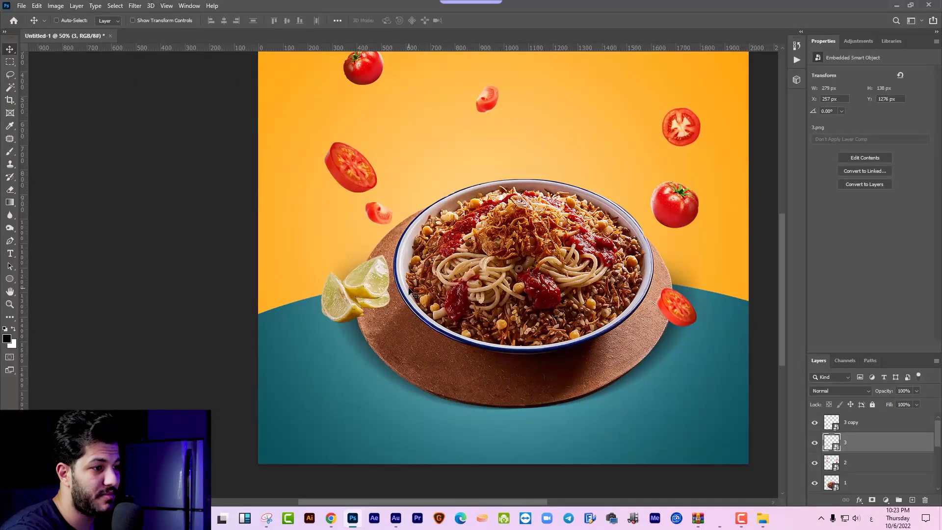
# Rasterize the lemon layer, stretch it taller, and darken it into a shadow
pyautogui.rightClick(866, 442)
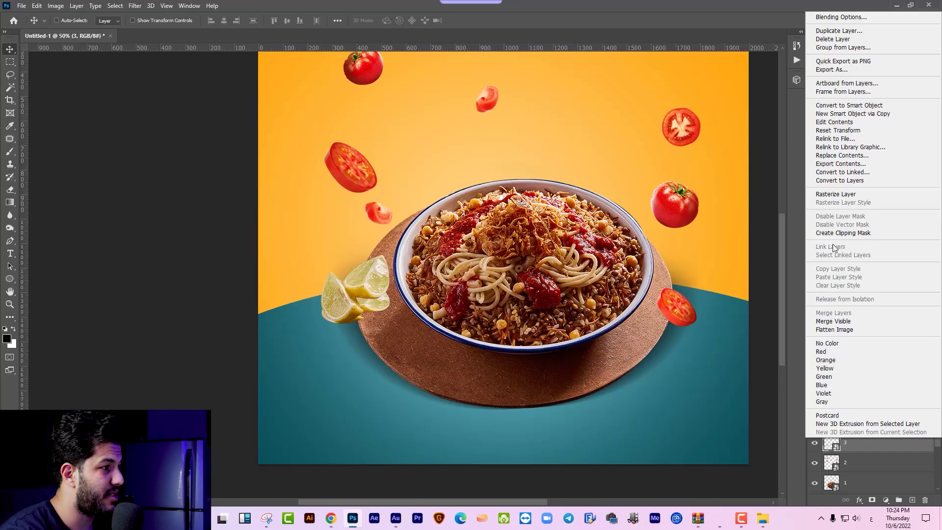
pyautogui.click(824, 197)
pyautogui.hotkey('ctrl', 't')
pyautogui.moveTo(355, 290); pyautogui.dragTo(354, 263)
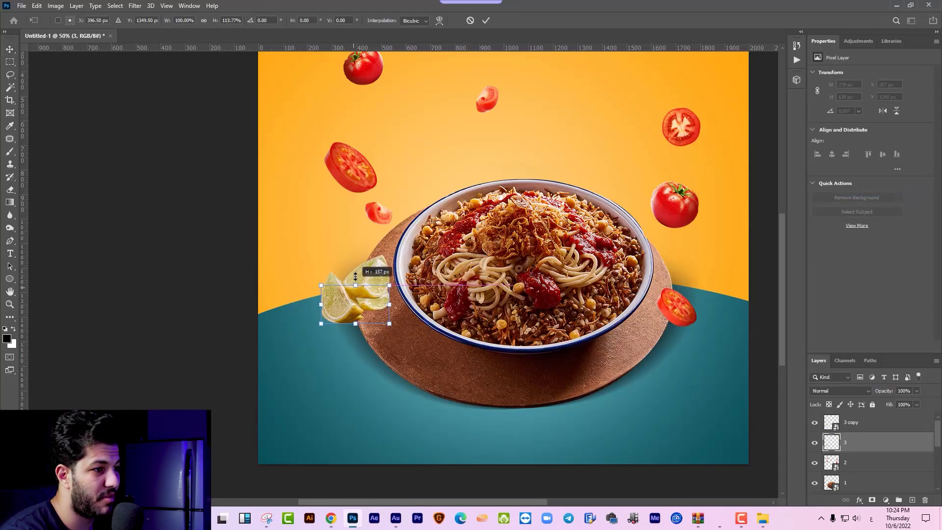
pyautogui.press('Return')
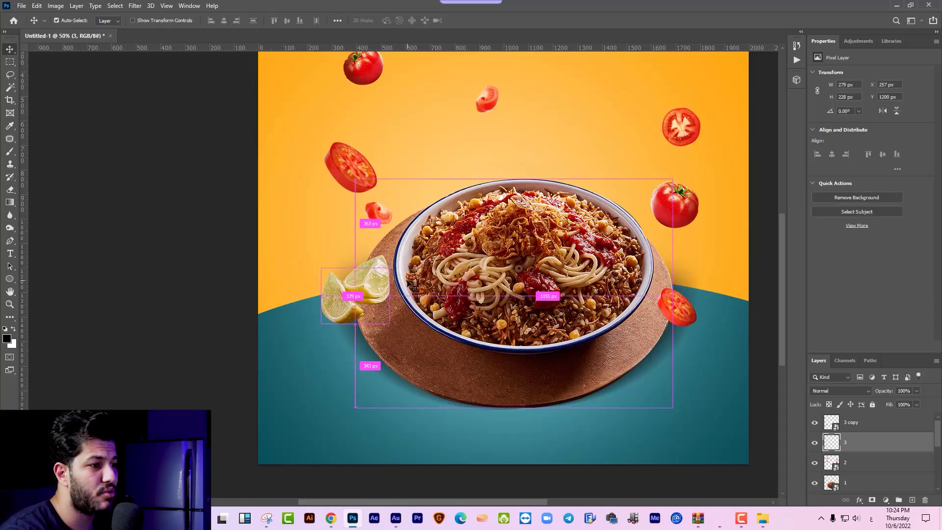
pyautogui.hotkey('ctrl', 'u')
pyautogui.moveTo(800, 245); pyautogui.dragTo(754, 244)
pyautogui.press('Return')
# Apply a 64 px Motion Blur to the lemon shadow
pyautogui.press('v')
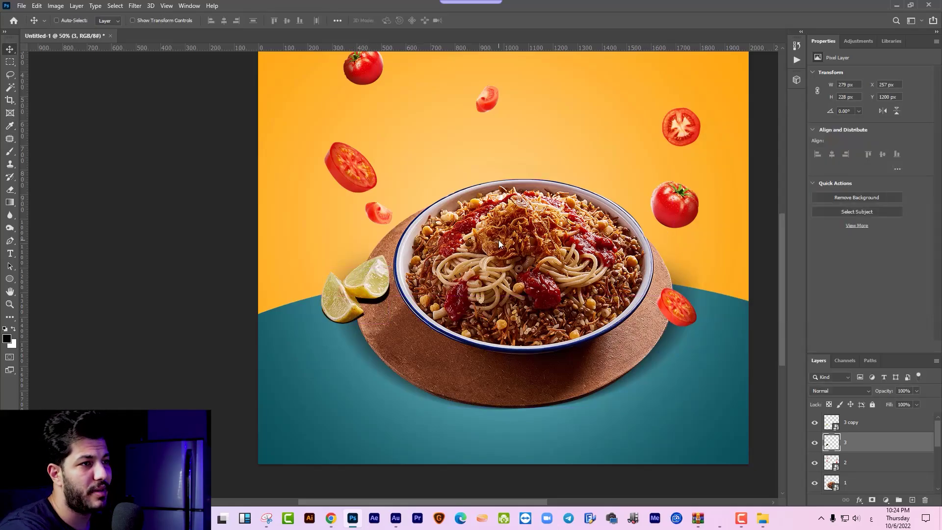
pyautogui.click(135, 6)
pyautogui.moveTo(140, 131)
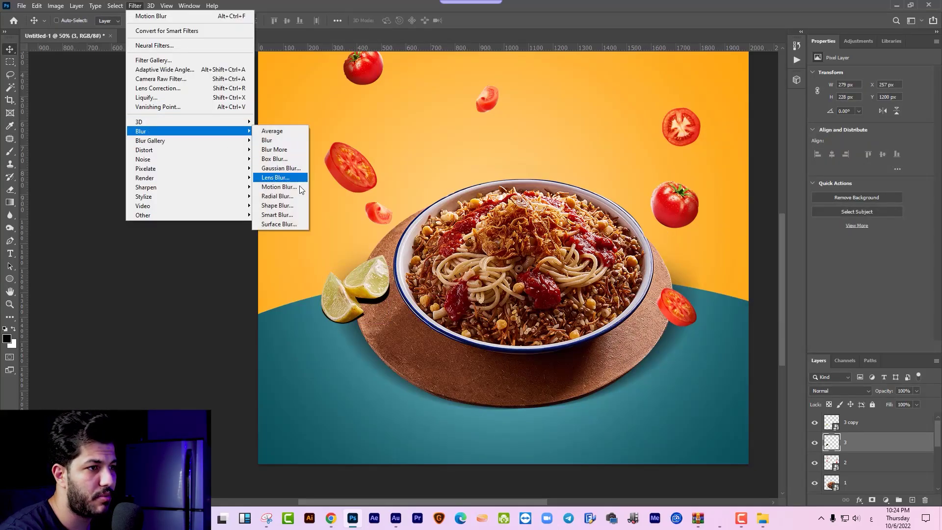
pyautogui.click(282, 190)
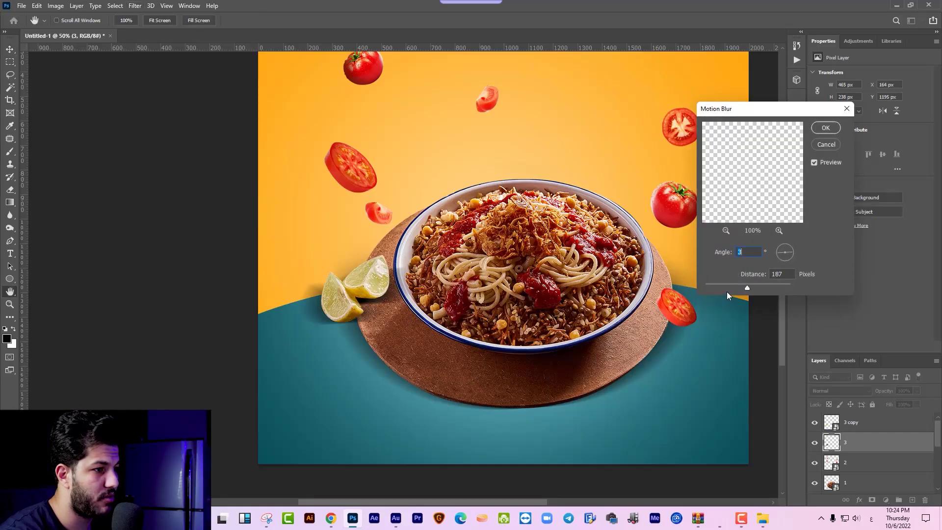
pyautogui.moveTo(735, 288); pyautogui.dragTo(730, 288)
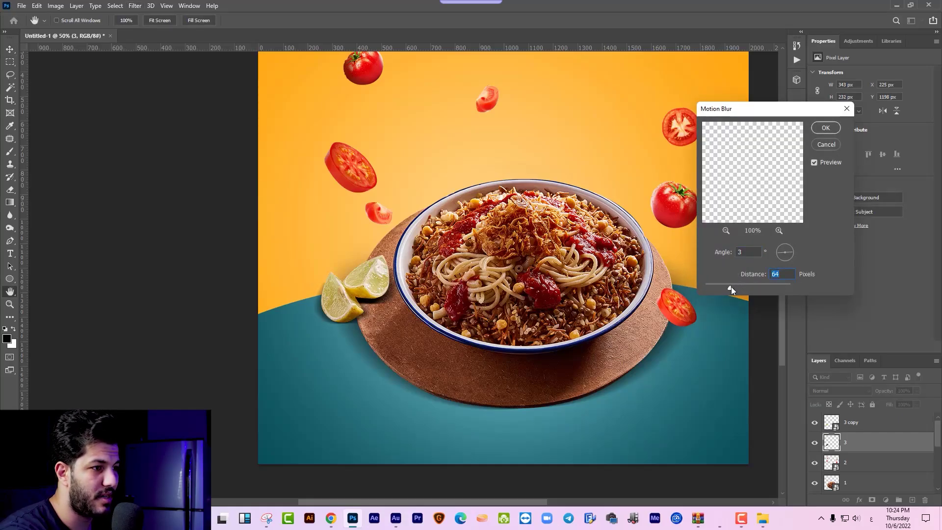
pyautogui.press('Return')
# Warp the lemon shadow and commit the warp
pyautogui.hotkey('ctrl', 't')
pyautogui.rightClick(380, 272)
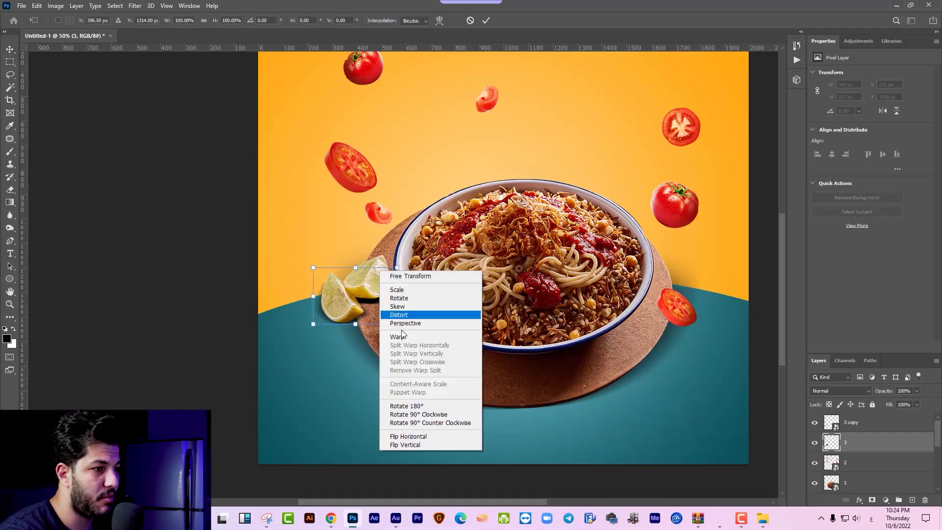
pyautogui.click(392, 337)
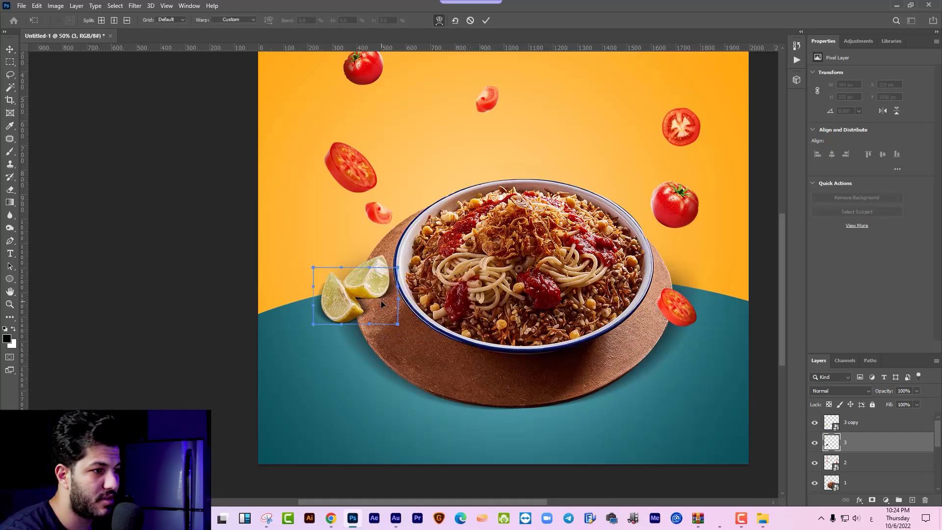
pyautogui.press('Return')
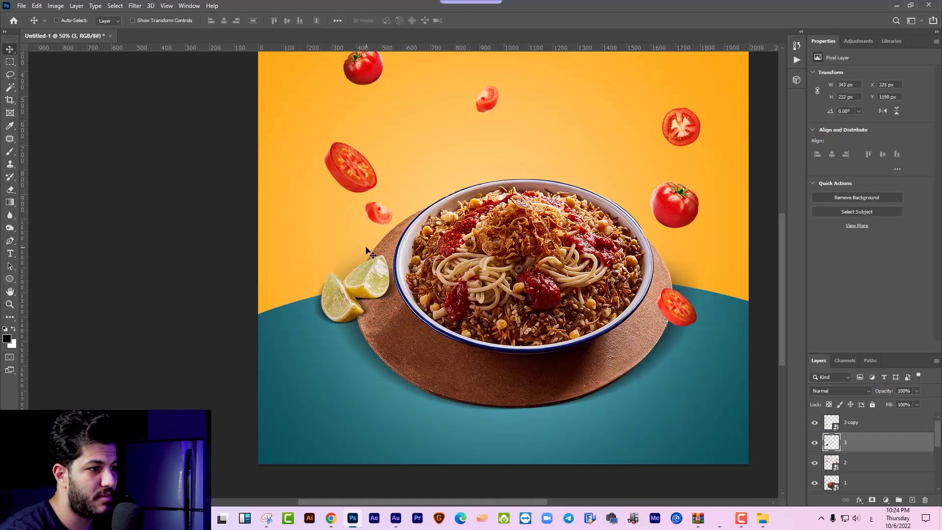
pyautogui.scroll(2, 343, 248)
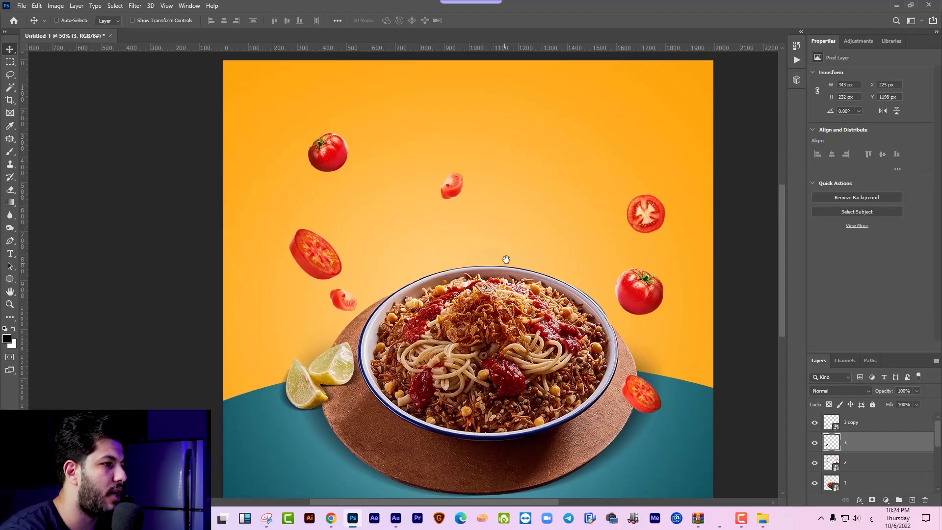
# Check 3.png in the كشري folder in File Explorer and return to Photoshop
pyautogui.hotkey('alt', 'Tab')
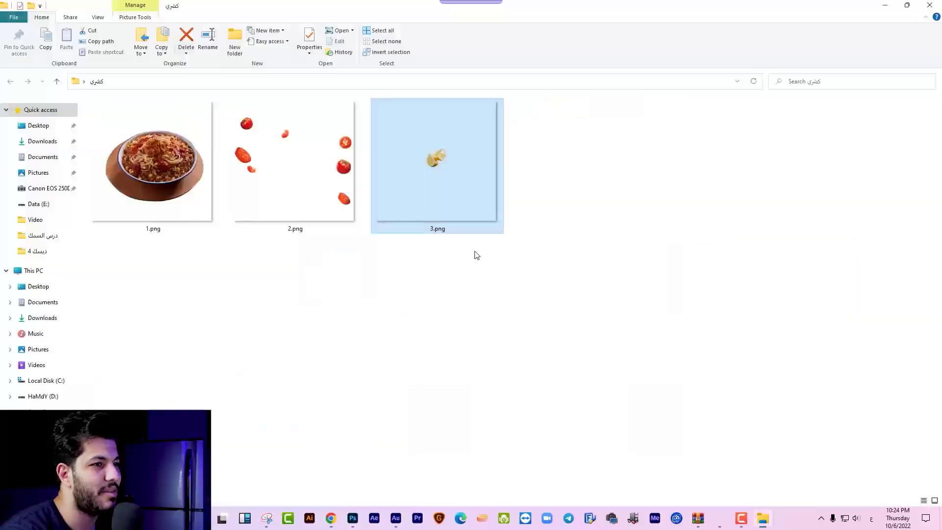
pyautogui.click(450, 254)
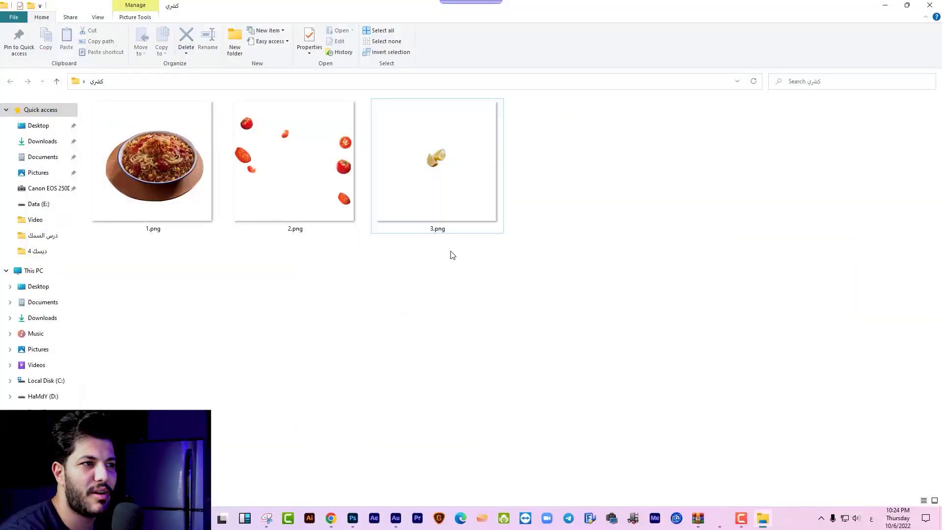
pyautogui.hotkey('alt', 'Tab')
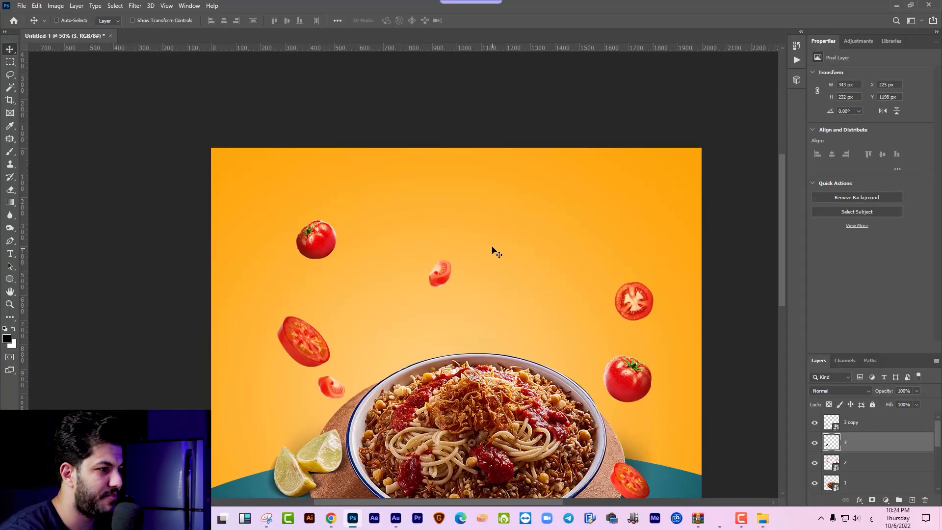
# Type the word طعم in the sky area and scale it up much larger
pyautogui.press('t')
pyautogui.click(492, 248)
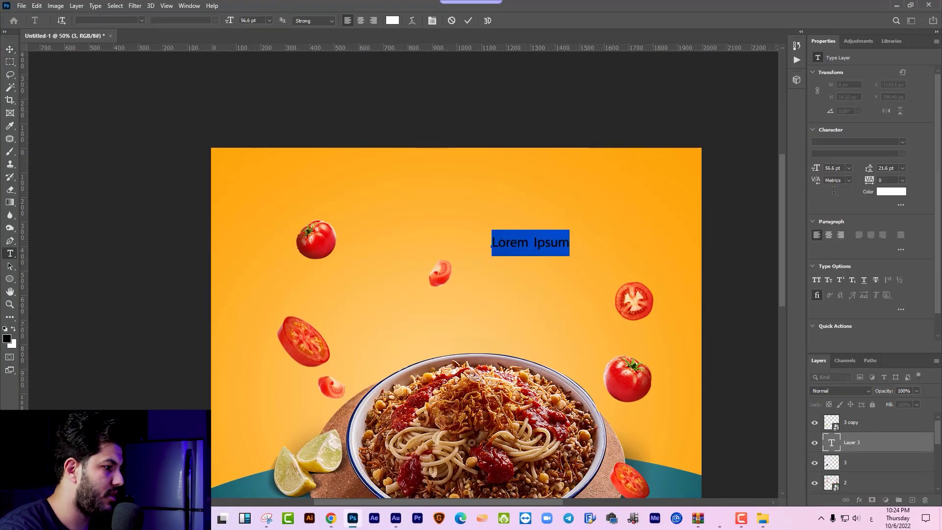
pyautogui.write('طعم')
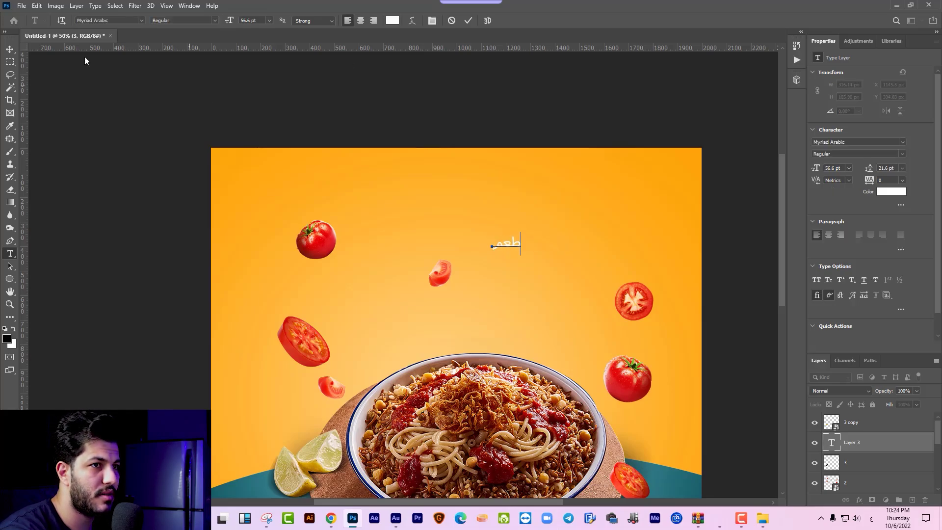
pyautogui.click(9, 49)
pyautogui.hotkey('ctrl', 't')
pyautogui.moveTo(521, 237)
pyautogui.mouseDown()
pyautogui.moveTo(617, 203)
pyautogui.moveTo(565, 238)
pyautogui.mouseUp()
pyautogui.press('Return')
# Set طعم in the Aviny font, then enlarge it and move it higher
pyautogui.doubleClick(521, 251)
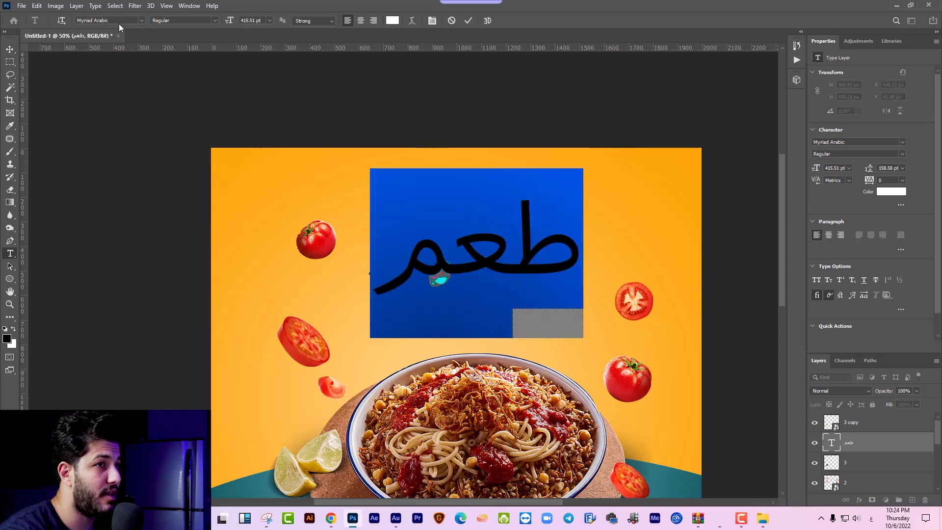
pyautogui.click(119, 22)
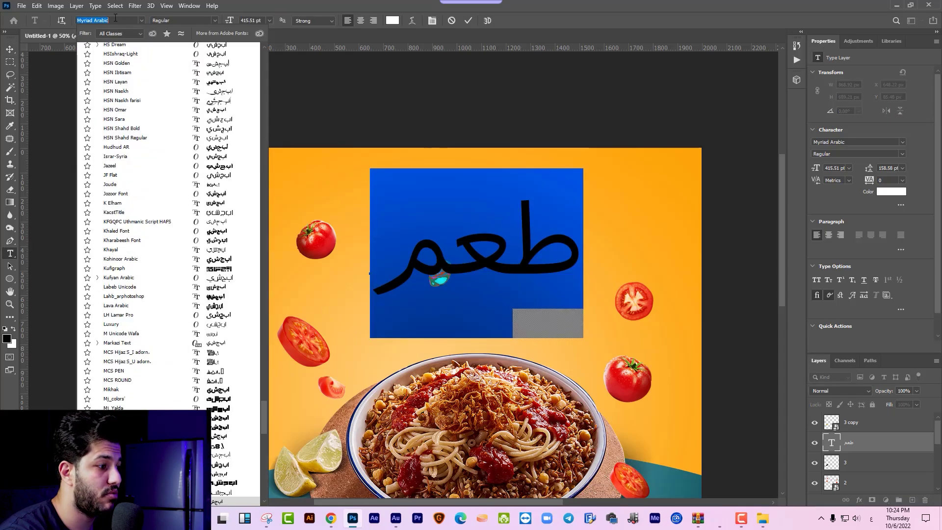
pyautogui.write('av')
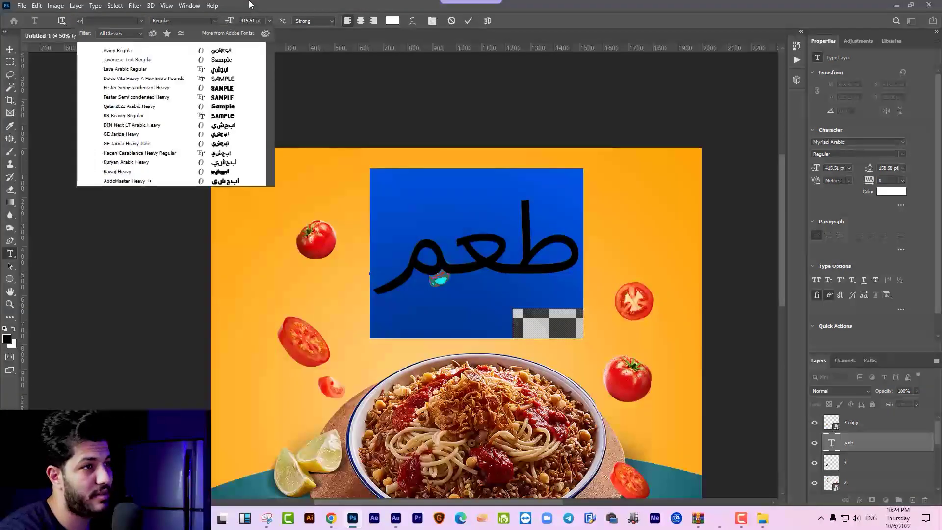
pyautogui.write('iny')
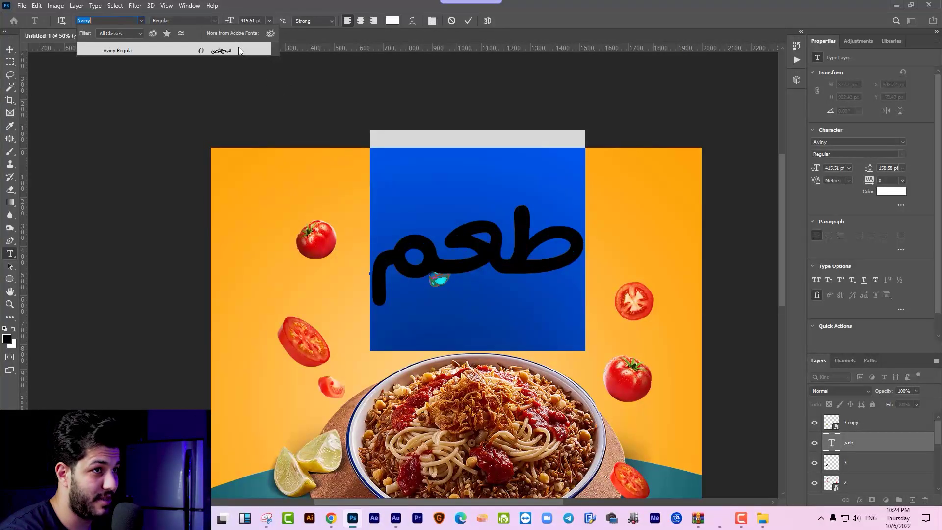
pyautogui.click(239, 46)
pyautogui.click(9, 47)
pyautogui.hotkey('ctrl', 't')
pyautogui.moveTo(581, 245); pyautogui.dragTo(562, 149)
pyautogui.press('Return')
# Duplicate the word below, retype the copy as زمان, and tuck it under طعم
pyautogui.moveTo(527, 222); pyautogui.dragTo(567, 318)
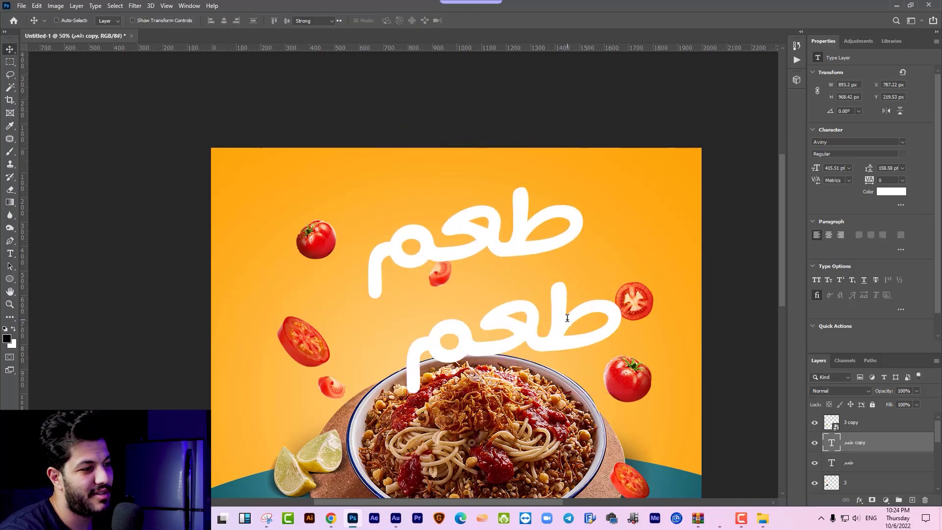
pyautogui.doubleClick(564, 323)
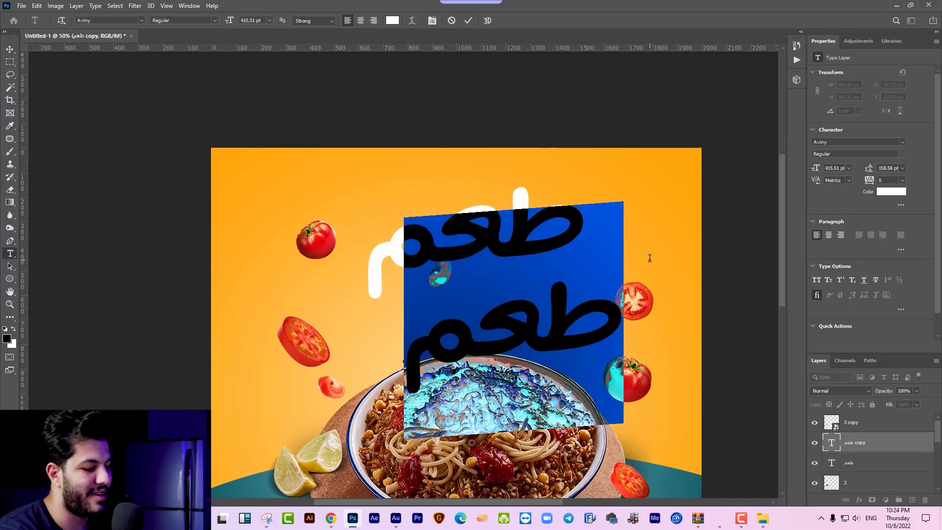
pyautogui.hotkey('alt', 'shift')
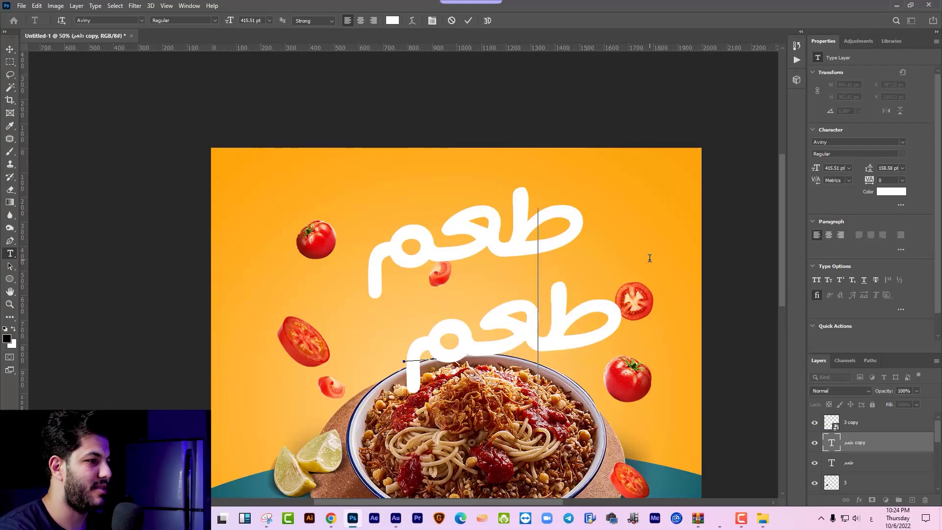
pyautogui.write('زمان')
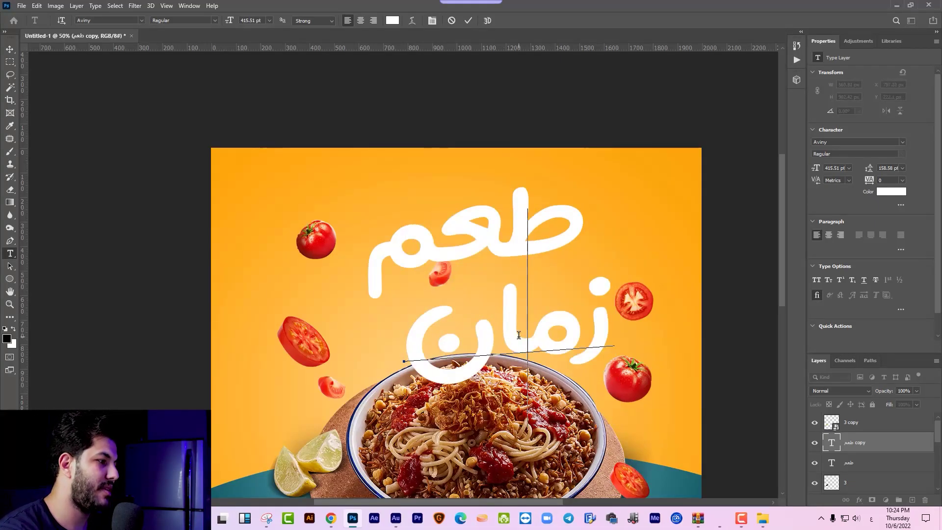
pyautogui.write('ـ')
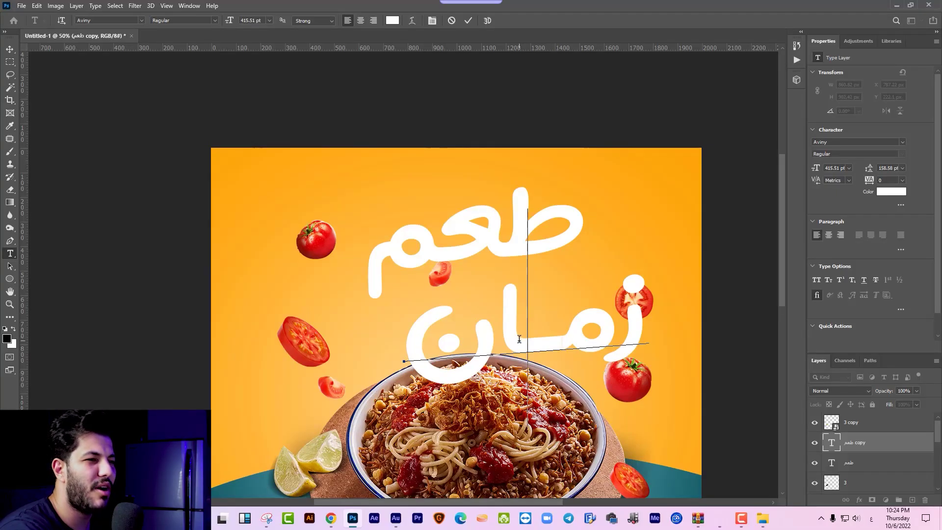
pyautogui.click(10, 49)
pyautogui.moveTo(510, 293); pyautogui.dragTo(483, 275)
pyautogui.rightClick(527, 250)
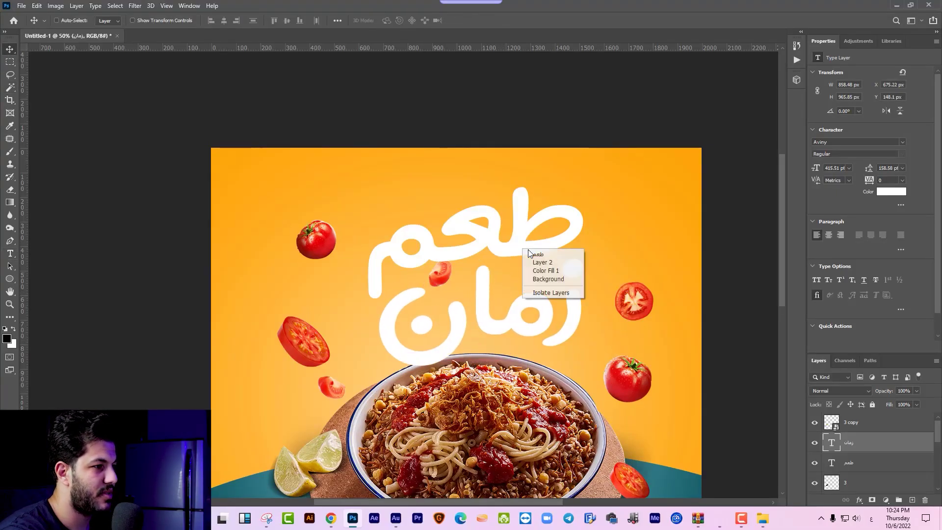
# Select both headline text layers and combine them into one smart object, زمان
pyautogui.keyDown('shift'); pyautogui.click(535, 254); pyautogui.keyUp('shift')
pyautogui.hotkey('ctrl', 't')
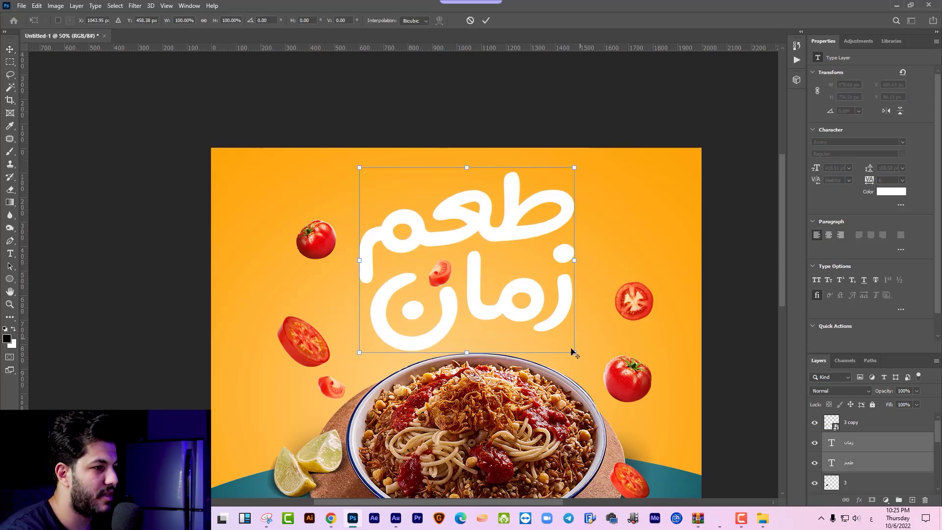
pyautogui.press('Return')
pyautogui.rightClick(868, 447)
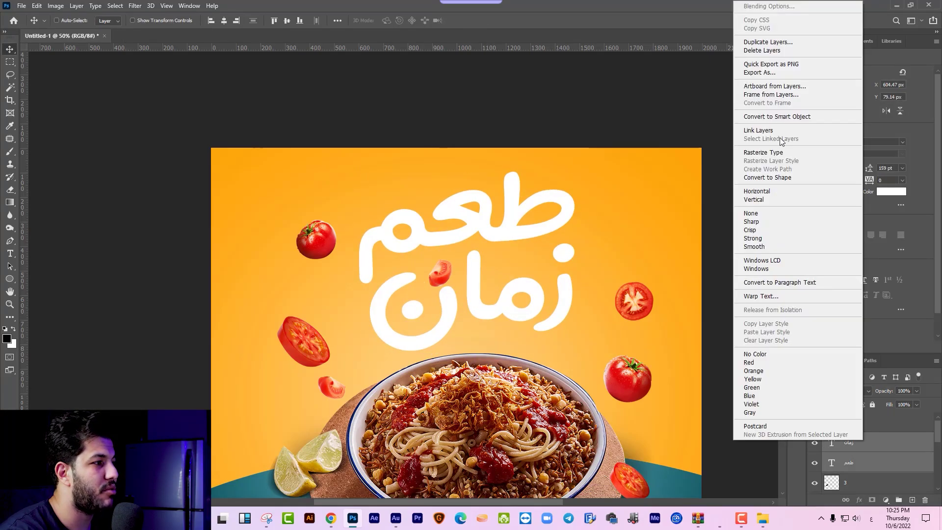
pyautogui.press('Escape')
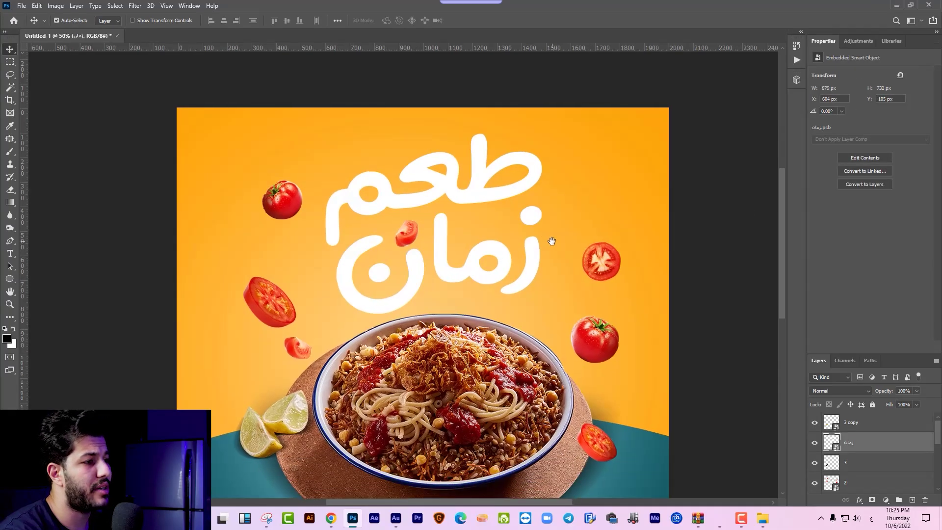
# Zoom in and duplicate the زمان layer as زمان copy, then select the lower layer
pyautogui.hotkey('ctrl', '+')
pyautogui.hotkey('ctrl', 'j')
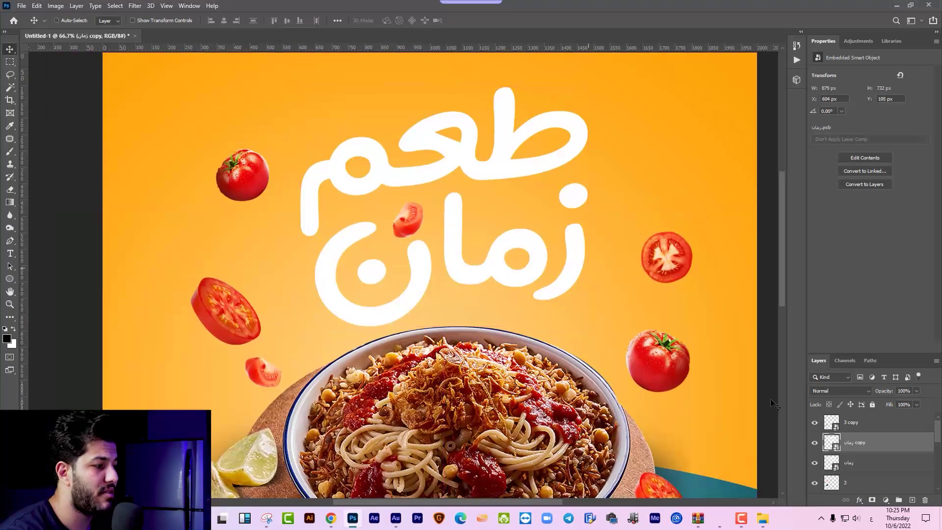
pyautogui.click(851, 463)
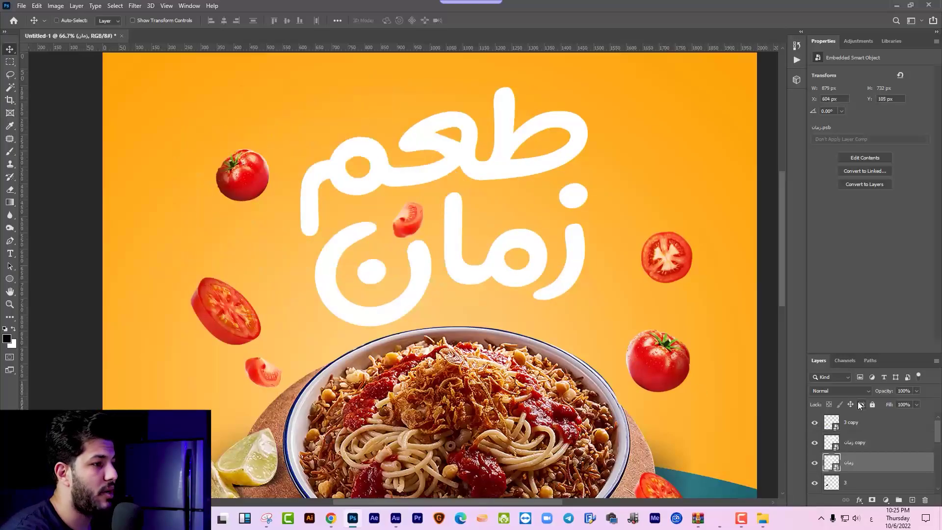
pyautogui.rightClick(844, 419)
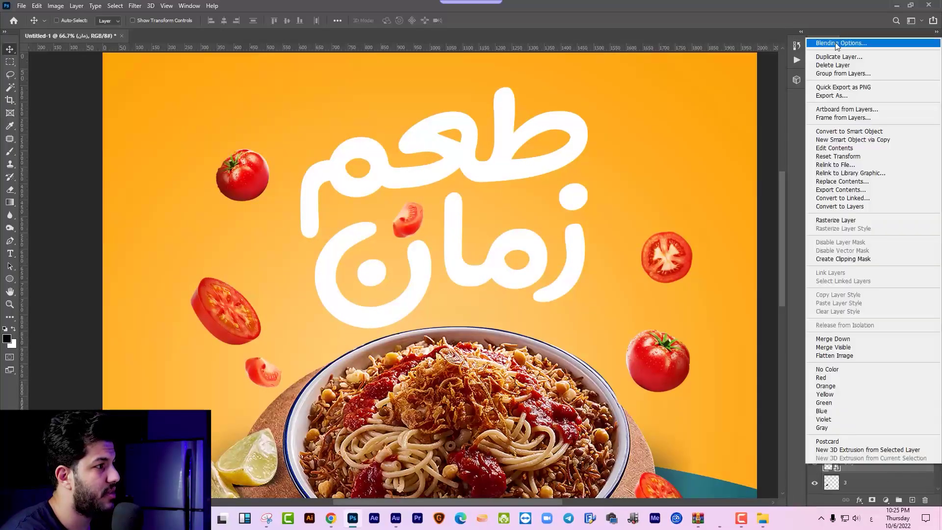
# Give the lower headline layer a teal #2d6e78 Color Overlay sampled from the floor
pyautogui.click(840, 42)
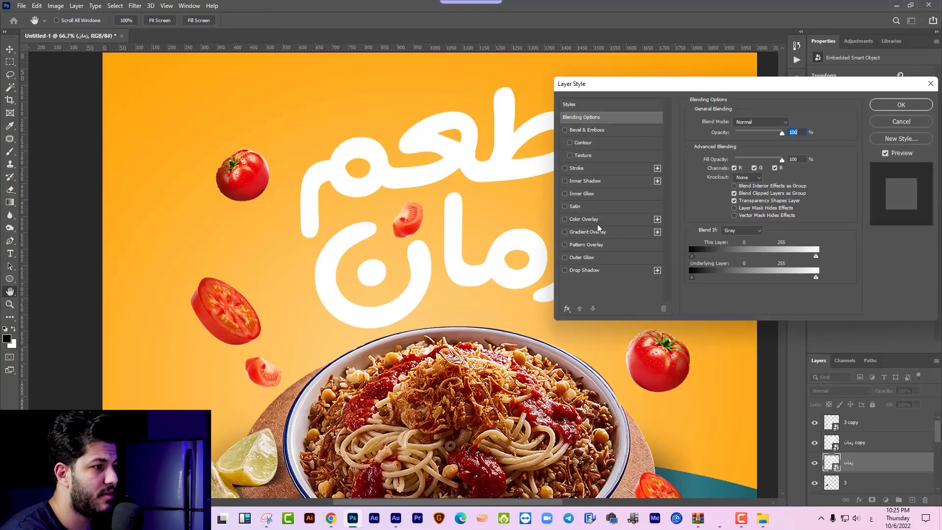
pyautogui.click(588, 219)
pyautogui.click(791, 123)
pyautogui.click(716, 481)
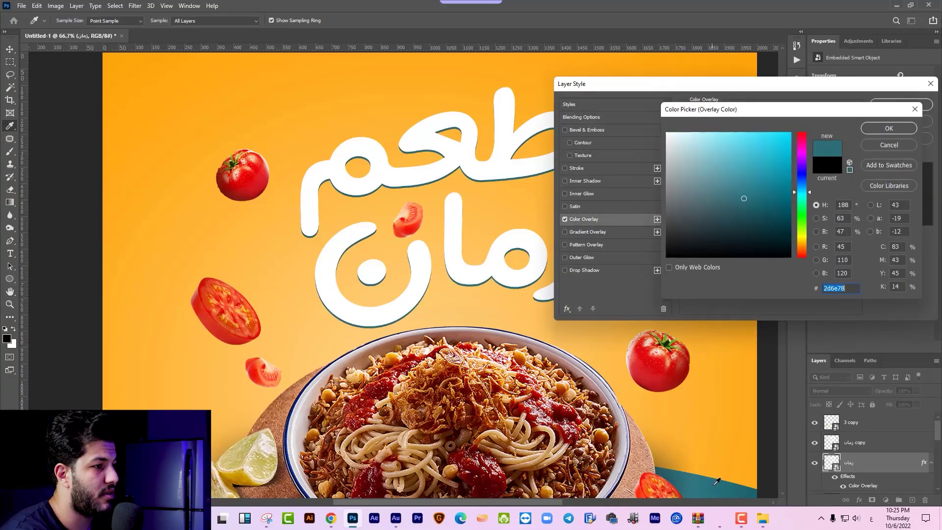
pyautogui.press('Return')
pyautogui.press('Return')
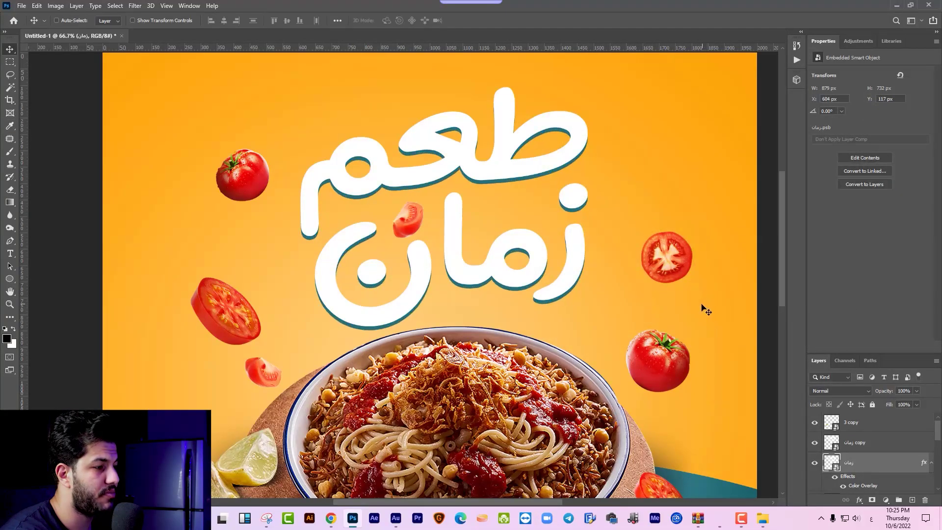
# Select the upper زمان copy headline layer and open its layer options
pyautogui.scroll(1, 637, 289)
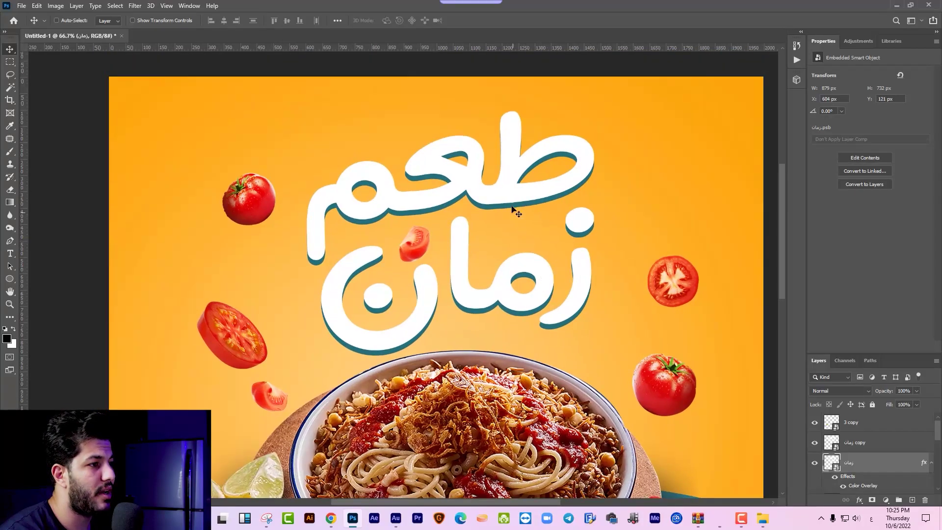
pyautogui.rightClick(518, 205)
pyautogui.click(530, 200)
pyautogui.rightClick(866, 444)
pyautogui.click(834, 18)
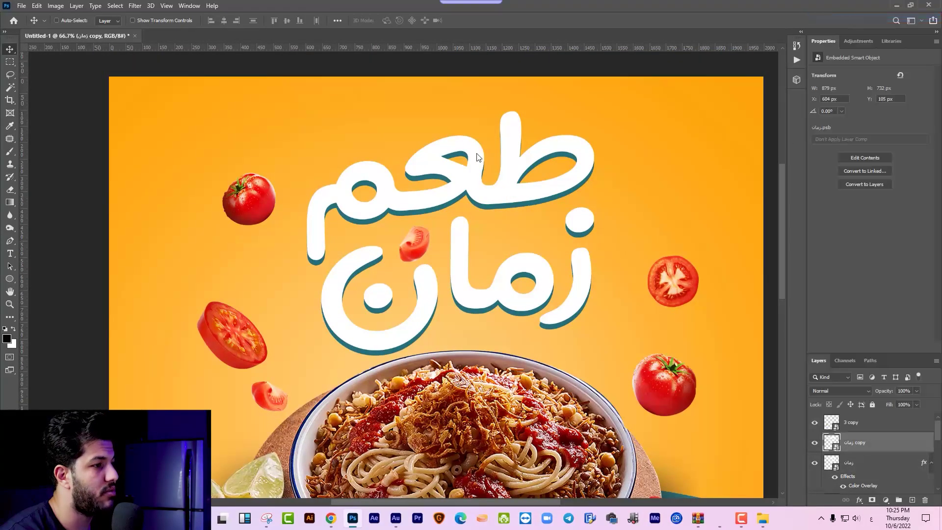
# Give the white زمان copy a glossy Inner Bevel, 1000% depth, 92 px size, 22% highlight
pyautogui.click(595, 130)
pyautogui.moveTo(621, 85); pyautogui.dragTo(707, 84)
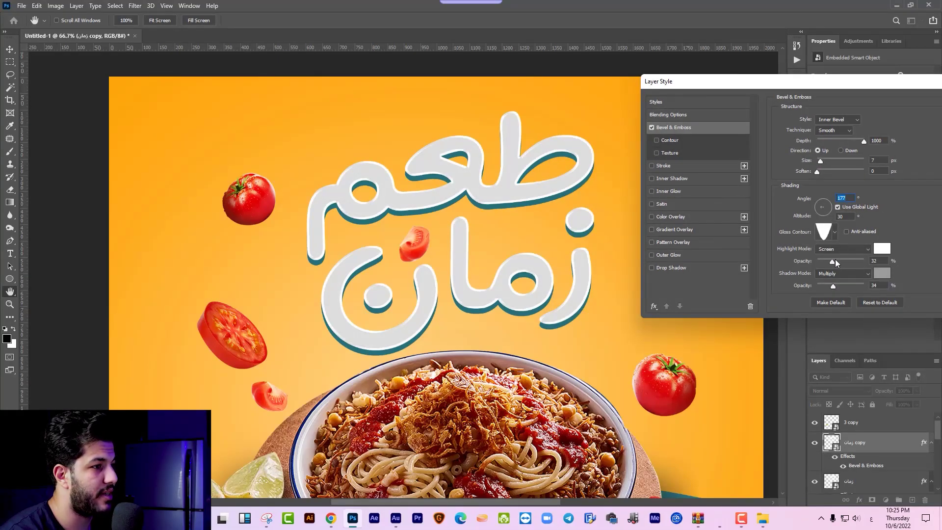
pyautogui.moveTo(835, 260); pyautogui.dragTo(840, 259)
pyautogui.click(837, 161)
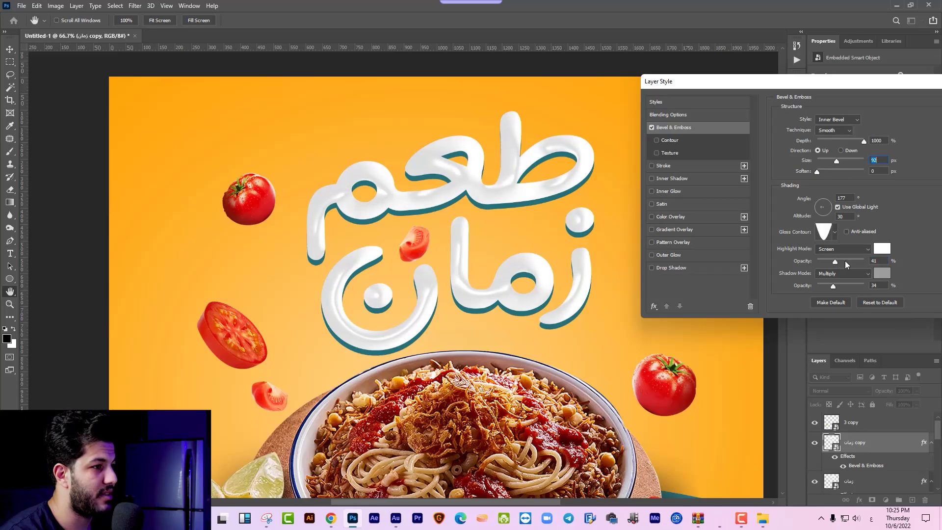
pyautogui.moveTo(821, 205); pyautogui.dragTo(822, 206)
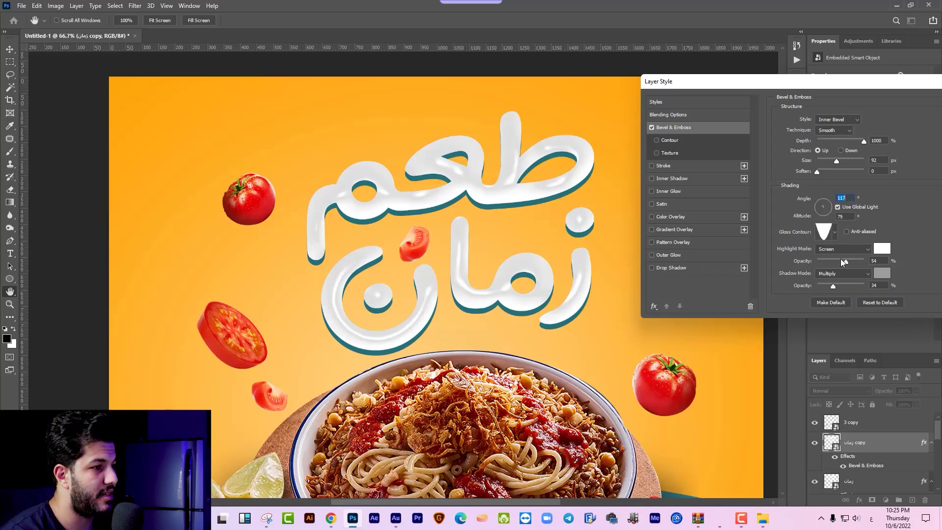
pyautogui.moveTo(834, 259); pyautogui.dragTo(828, 260)
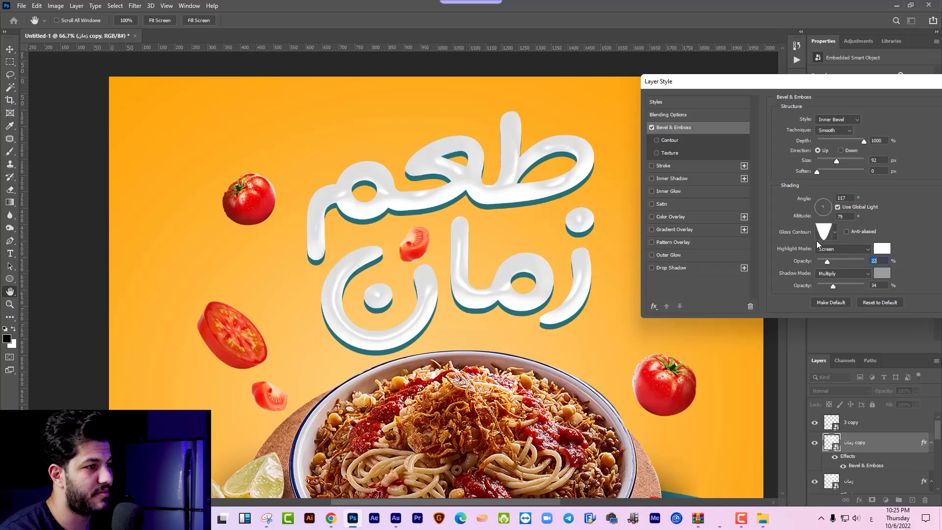
pyautogui.press('Return')
pyautogui.hotkey('ctrl', '+')
pyautogui.moveTo(574, 187); pyautogui.dragTo(548, 216)
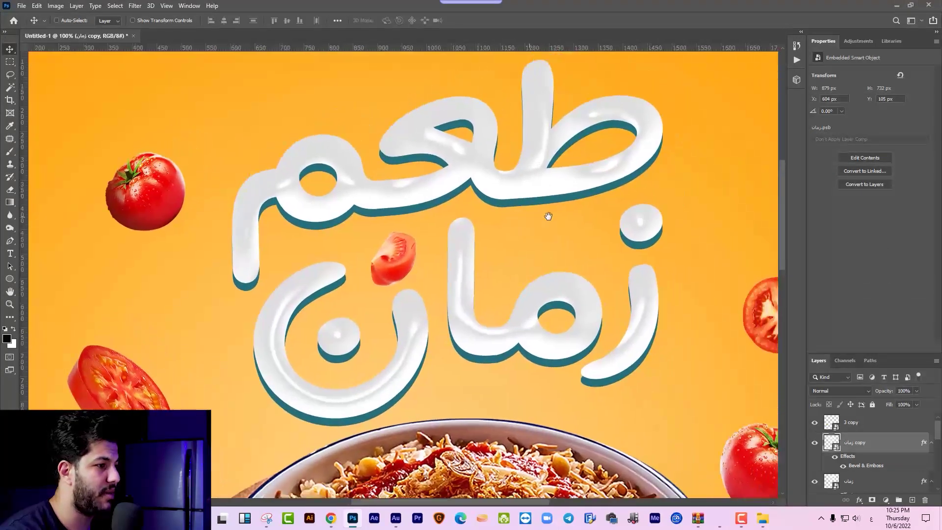
# Select the teal زمان layer and duplicate it as زمان copy 2
pyautogui.rightClick(563, 366)
pyautogui.click(573, 372)
pyautogui.rightClick(563, 366)
pyautogui.click(563, 377)
pyautogui.scroll(2, 866, 484)
pyautogui.scroll(2, 866, 480)
pyautogui.scroll(2, 867, 477)
pyautogui.scroll(2, 865, 474)
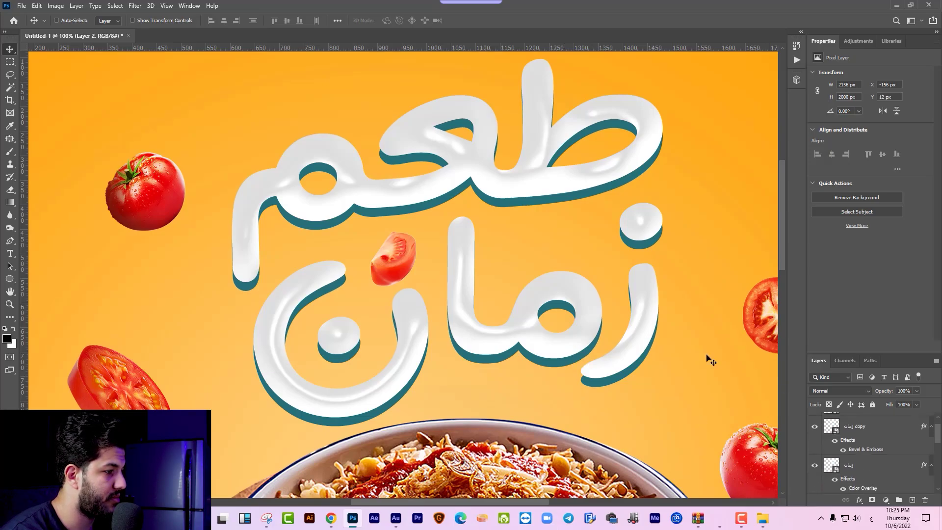
pyautogui.click(822, 461)
pyautogui.hotkey('ctrl', 'j')
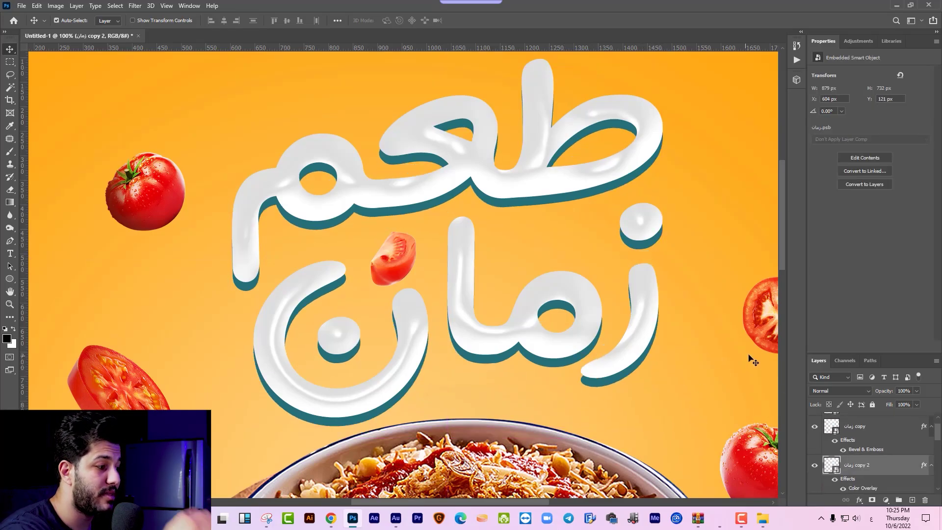
# Keep the original زمان's teal Color Overlay and add a 45% Drop Shadow
pyautogui.scroll(-1, 869, 444)
pyautogui.click(862, 485)
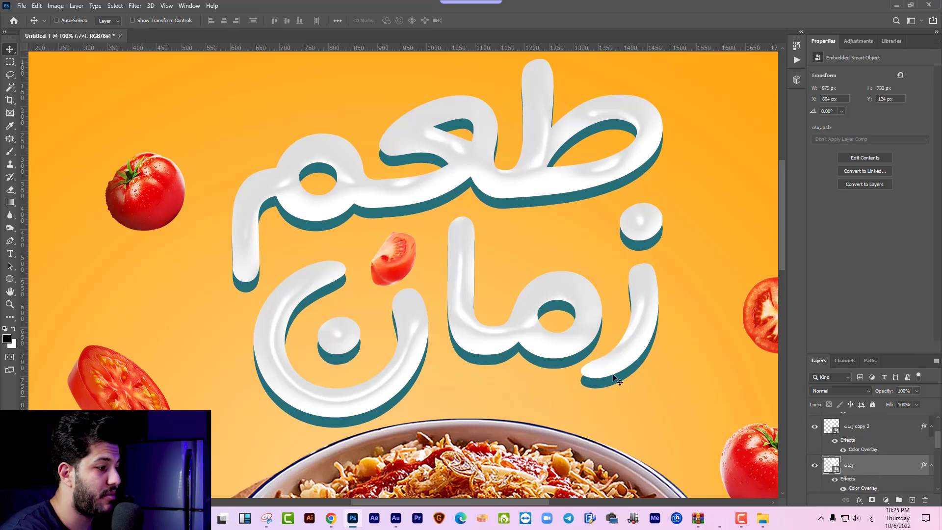
pyautogui.rightClick(859, 483)
pyautogui.click(840, 46)
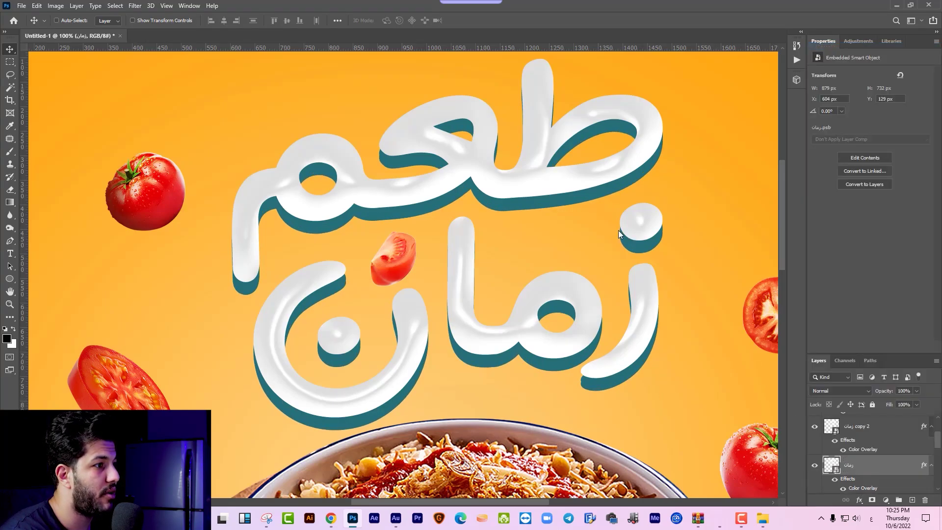
pyautogui.click(584, 216)
pyautogui.click(793, 119)
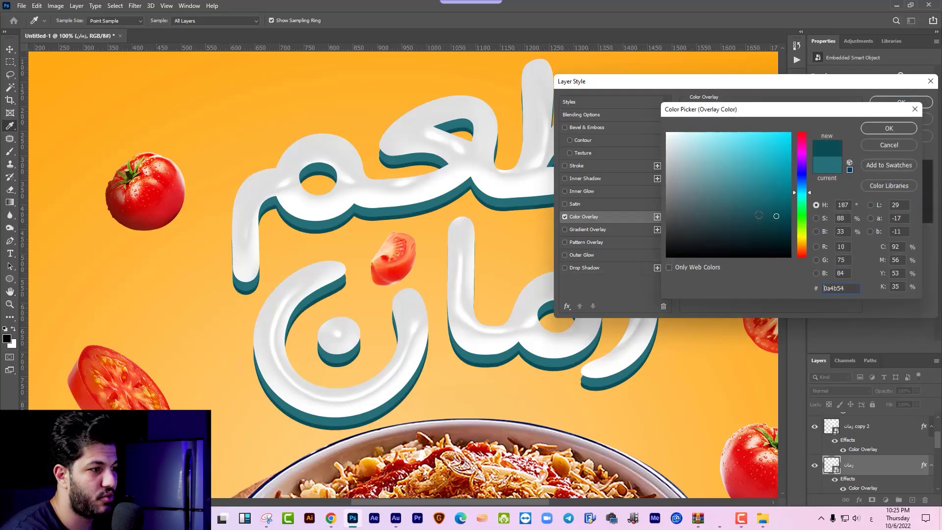
pyautogui.press('Return')
pyautogui.click(584, 267)
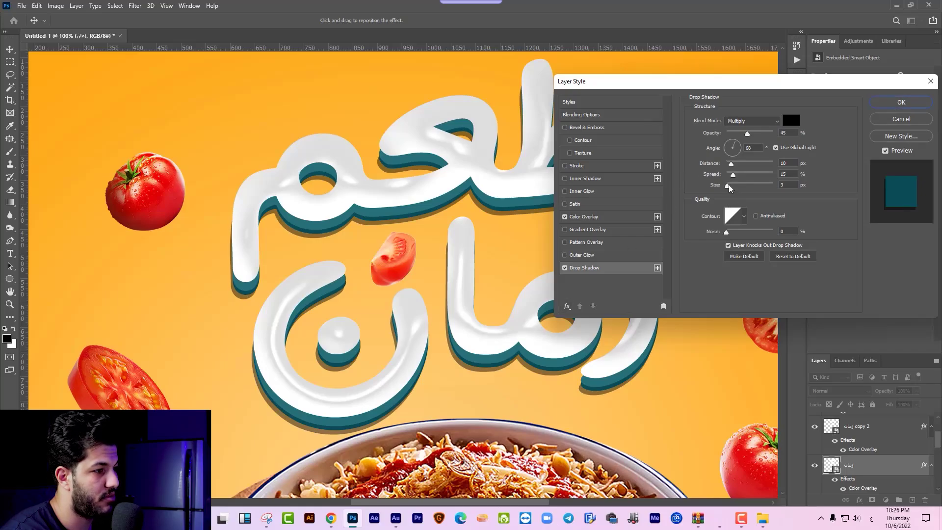
pyautogui.click(901, 102)
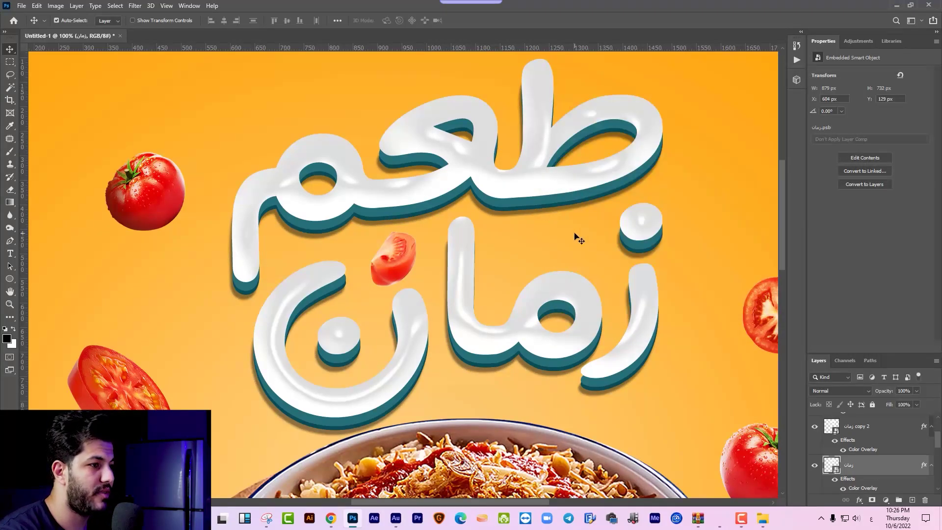
pyautogui.scroll(-3, 577, 238)
pyautogui.scroll(1, 490, 246)
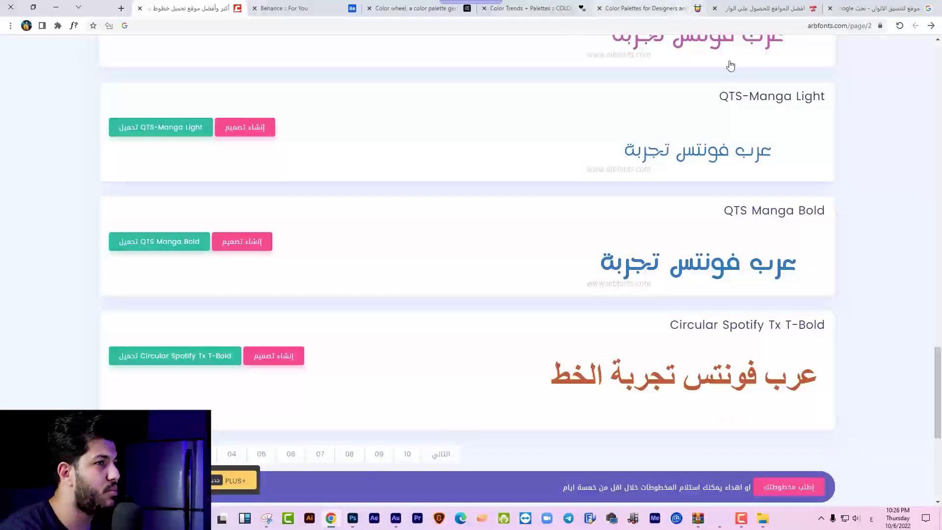
# Search Google images for 'طربوش طباخ png' and preview a white chef hat image
pyautogui.click(121, 8)
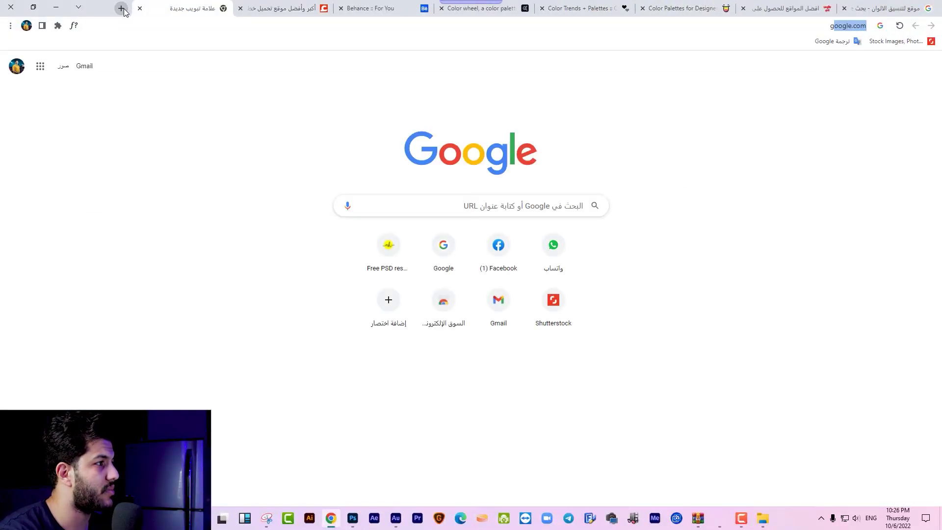
pyautogui.write('google.com')
pyautogui.press('Return')
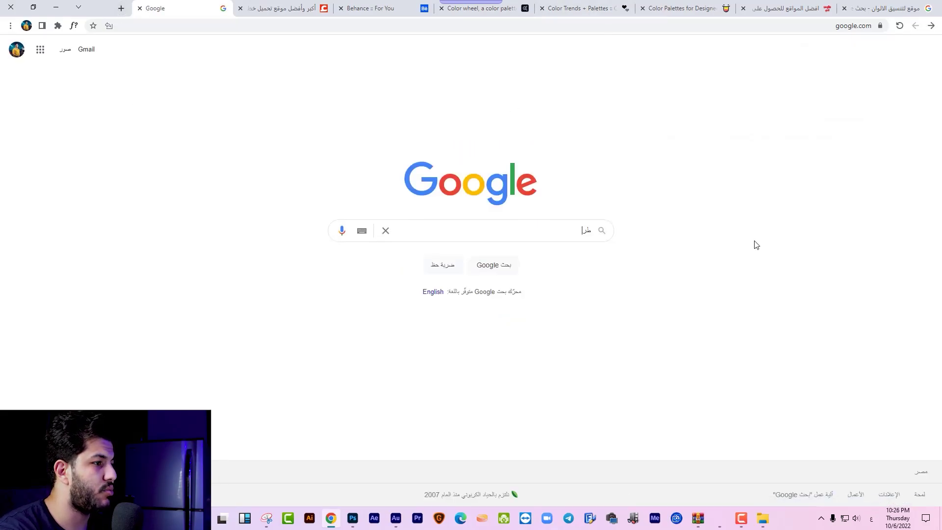
pyautogui.write('بوش')
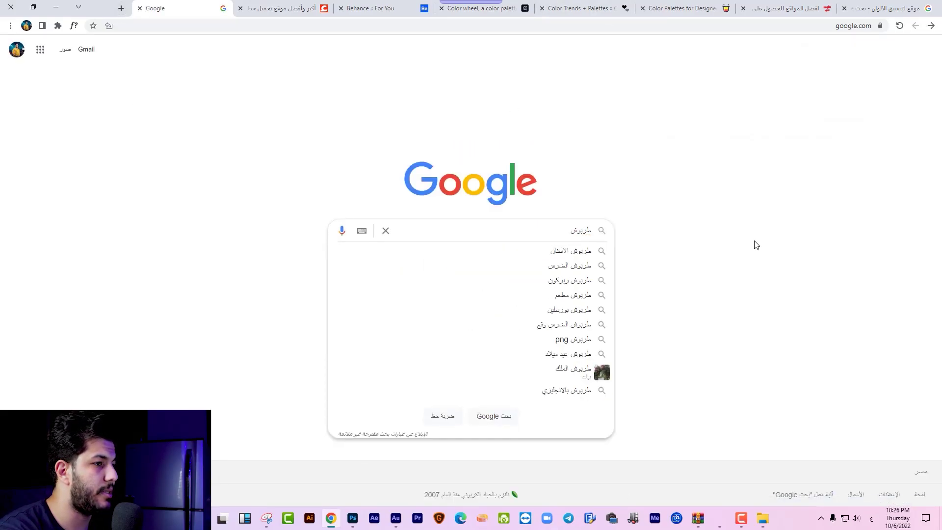
pyautogui.write(' طباخ')
pyautogui.hotkey('alt', 'shift')
pyautogui.write(' png')
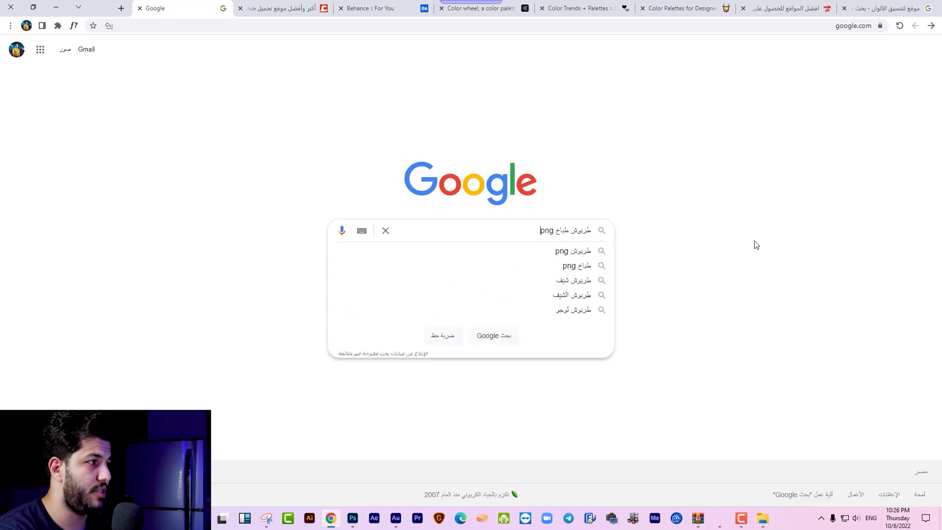
pyautogui.press('Return')
pyautogui.click(788, 205)
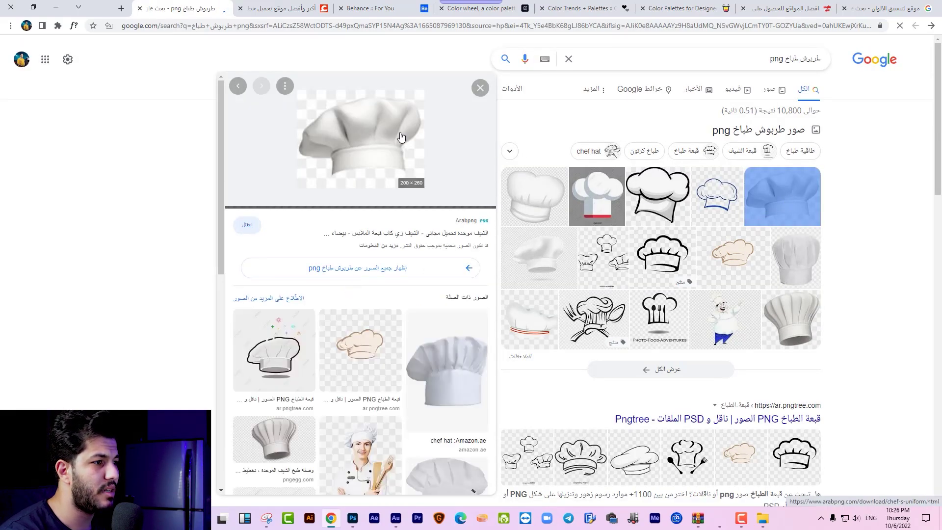
pyautogui.click(400, 137)
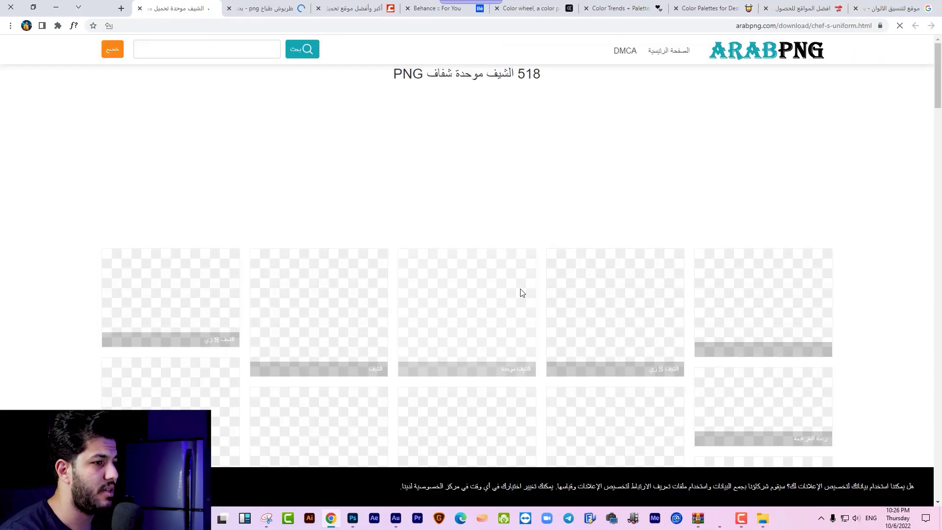
# Download the white chef hat PNG from ArabPNG after passing the reCAPTCHA
pyautogui.scroll(-3, 539, 305)
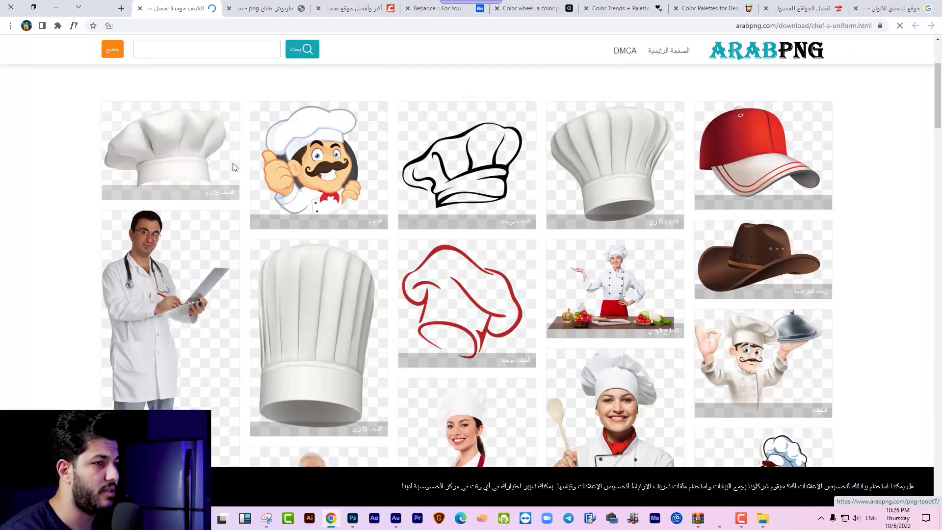
pyautogui.click(214, 149)
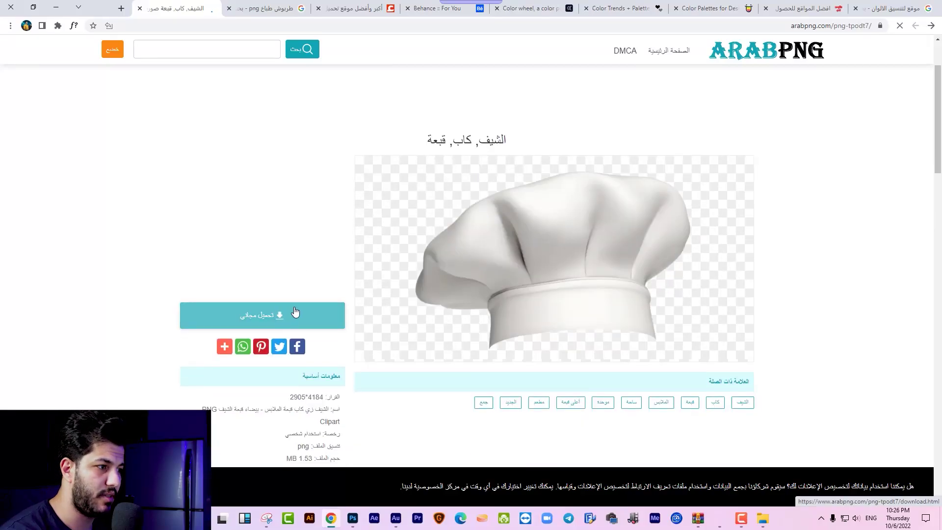
pyautogui.click(545, 344)
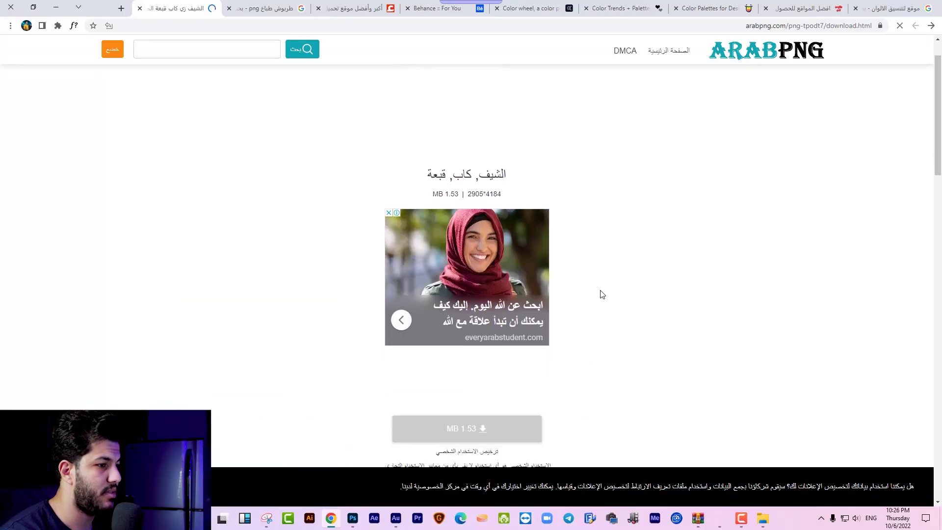
pyautogui.scroll(-4, 596, 294)
pyautogui.click(529, 185)
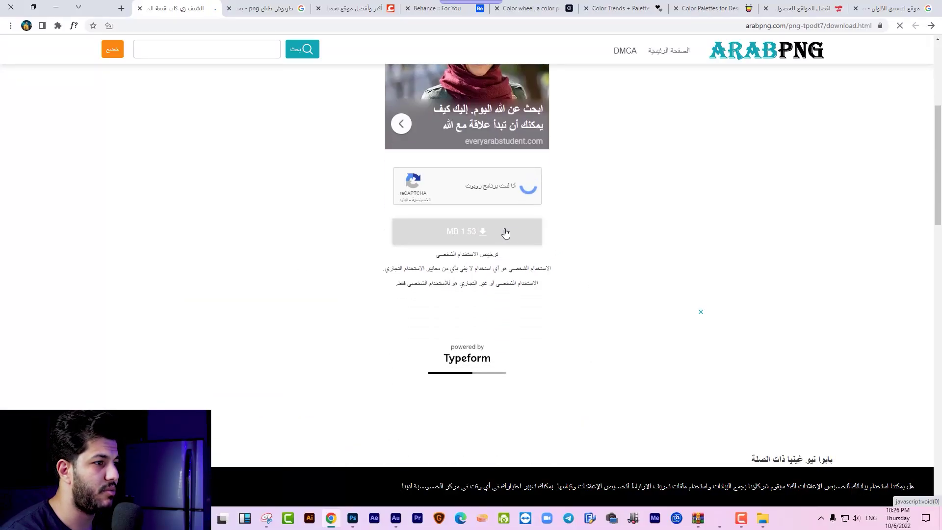
pyautogui.click(490, 231)
# Show the downloaded PNG in its folder and drag it into the Photoshop poster
pyautogui.click(550, 360)
pyautogui.click(837, 492)
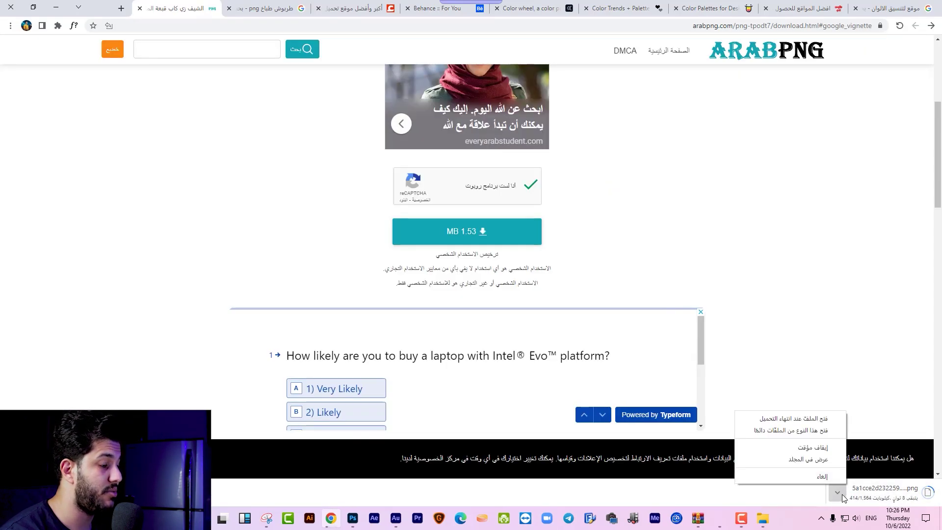
pyautogui.click(807, 459)
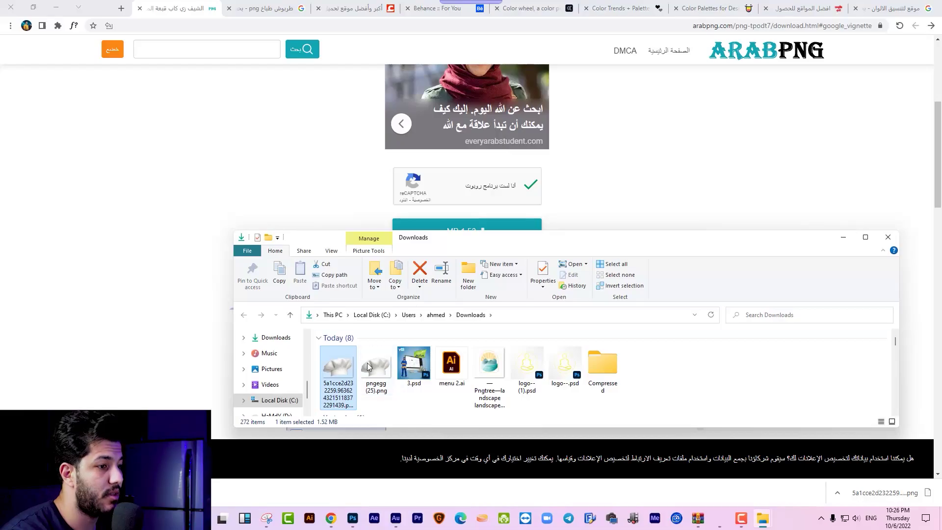
pyautogui.hotkey('alt', 'Tab')
pyautogui.moveTo(367, 363)
pyautogui.mouseDown()
pyautogui.moveTo(301, 227)
pyautogui.moveTo(364, 176)
pyautogui.mouseUp()
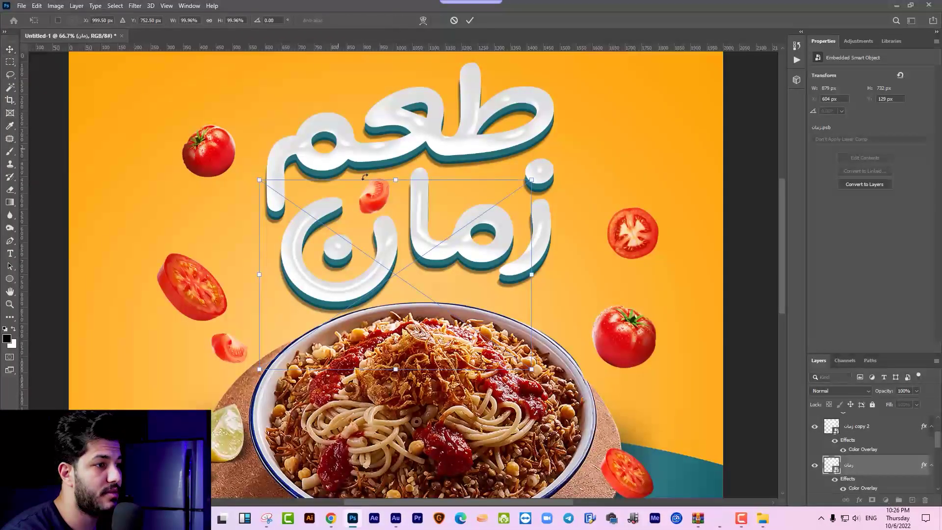
# Place the chef hat, raise its layer above the headline, and shrink it to fit
pyautogui.press('Return')
pyautogui.moveTo(856, 464); pyautogui.dragTo(866, 384)
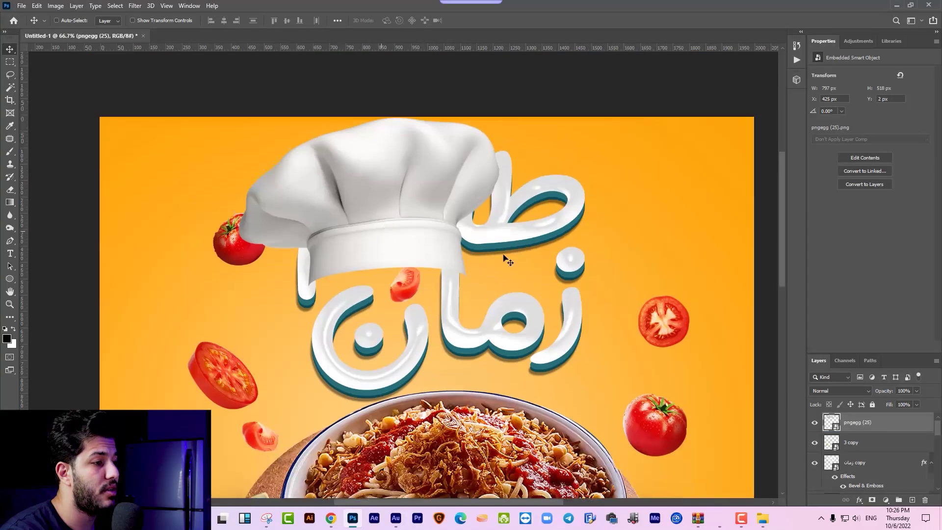
pyautogui.hotkey('ctrl', 't')
pyautogui.moveTo(506, 291); pyautogui.dragTo(391, 209)
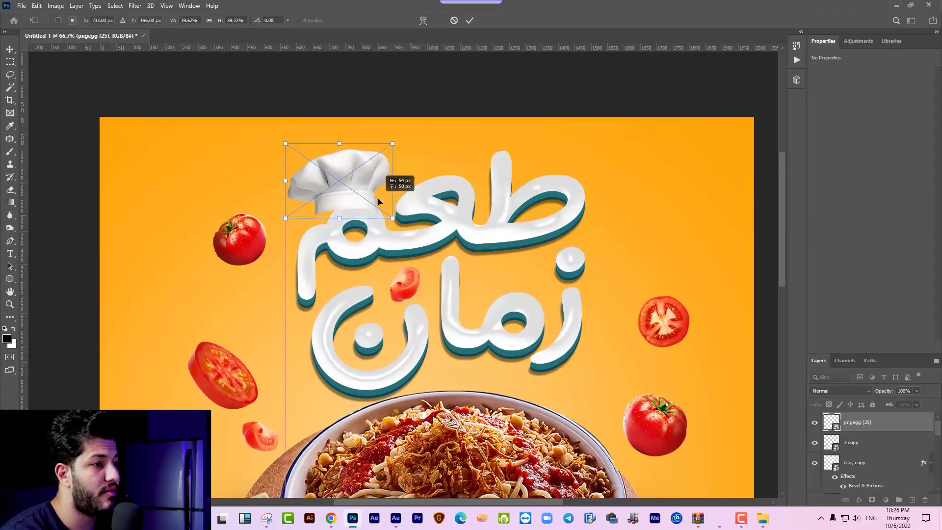
pyautogui.press('Return')
pyautogui.hotkey('ctrl', '+')
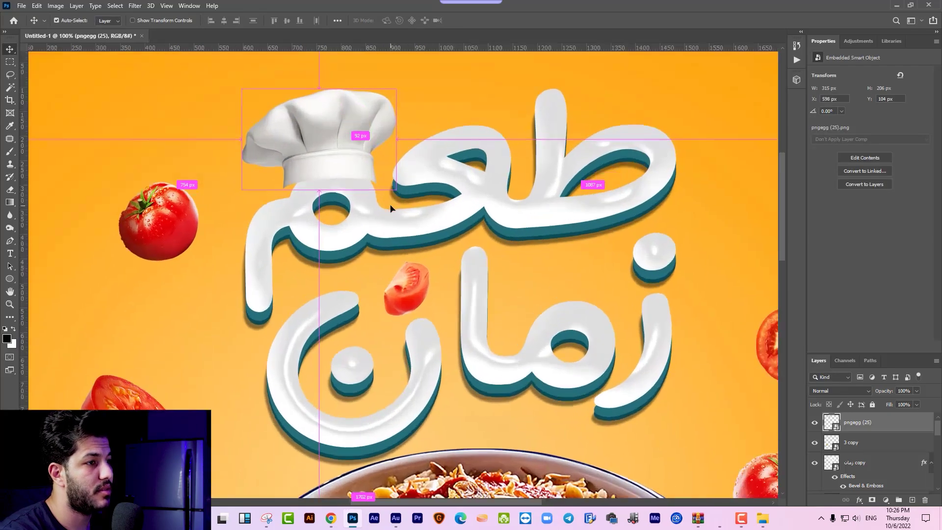
pyautogui.hotkey('ctrl', '+')
pyautogui.hotkey('ctrl', '+')
pyautogui.moveTo(386, 176); pyautogui.dragTo(451, 325)
# Shrink the hat slightly more, set it onto the letter, and warp it to fit
pyautogui.hotkey('ctrl', 't')
pyautogui.moveTo(466, 265)
pyautogui.mouseDown()
pyautogui.moveTo(434, 265)
pyautogui.moveTo(431, 255)
pyautogui.mouseUp()
pyautogui.moveTo(373, 203); pyautogui.dragTo(382, 217)
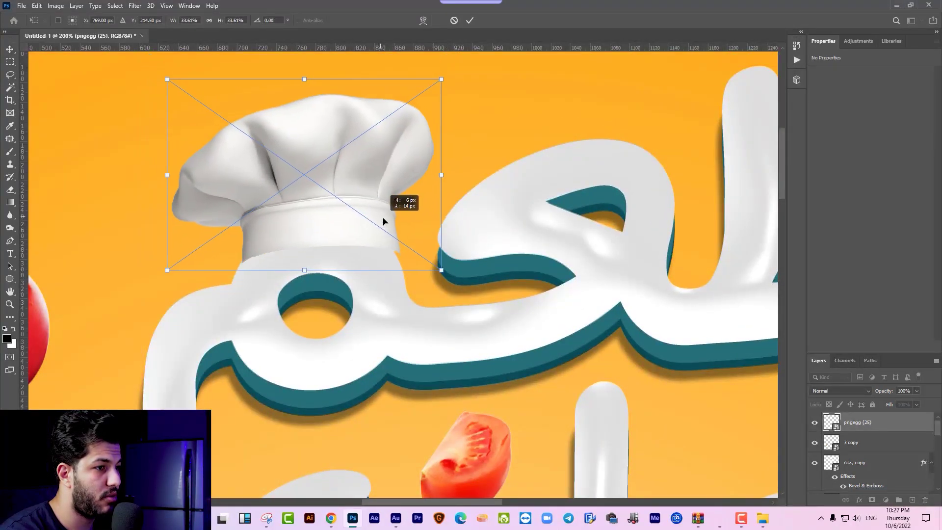
pyautogui.press('Return')
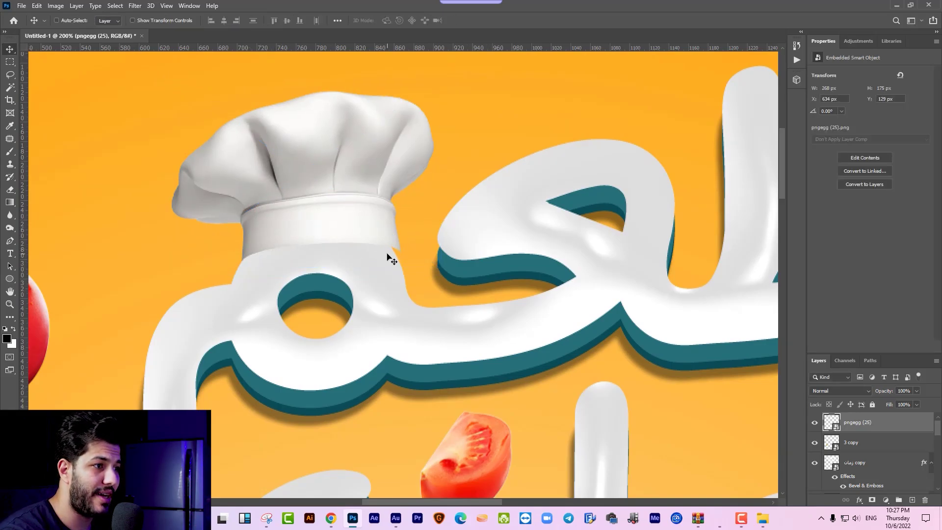
pyautogui.hotkey('ctrl', 't')
pyautogui.rightClick(393, 233)
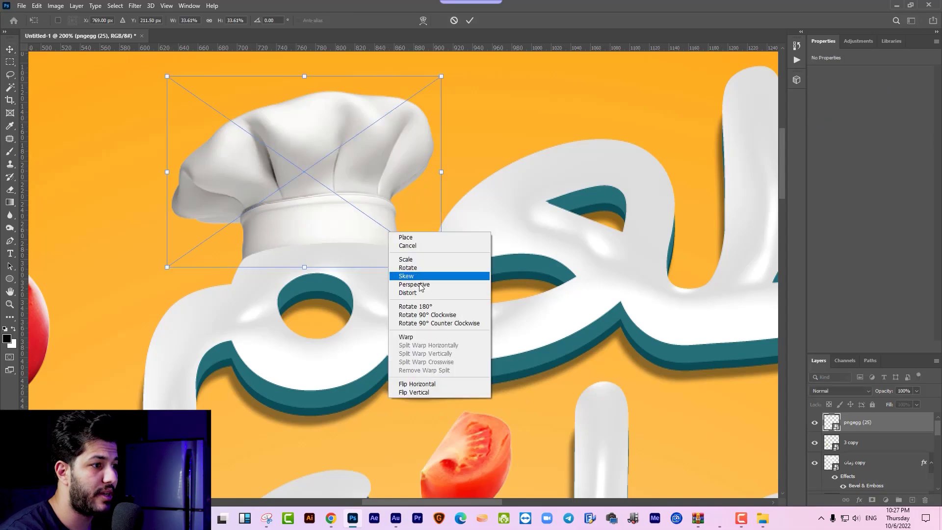
pyautogui.click(432, 337)
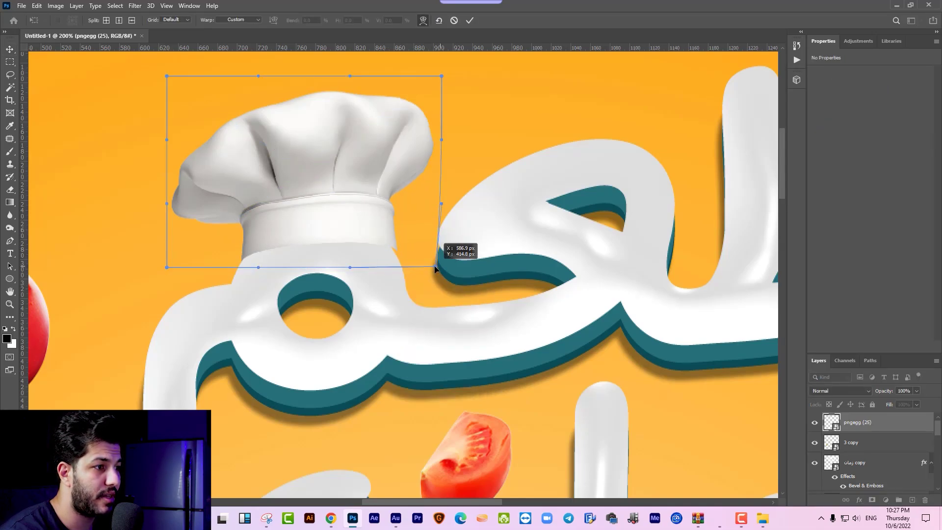
pyautogui.moveTo(428, 269); pyautogui.dragTo(421, 267)
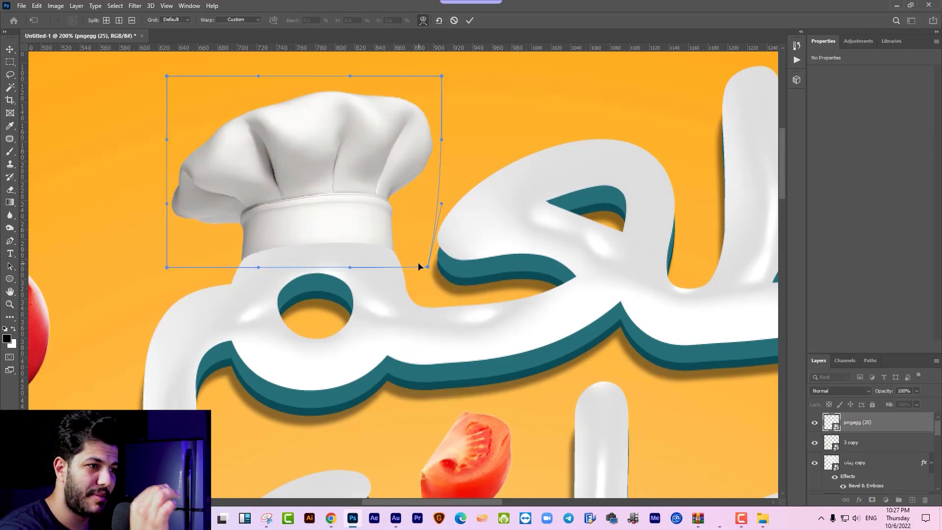
pyautogui.press('Return')
# Shift the زمان copy headline, convert it to a smart object, and add an empty layer
pyautogui.rightClick(402, 301)
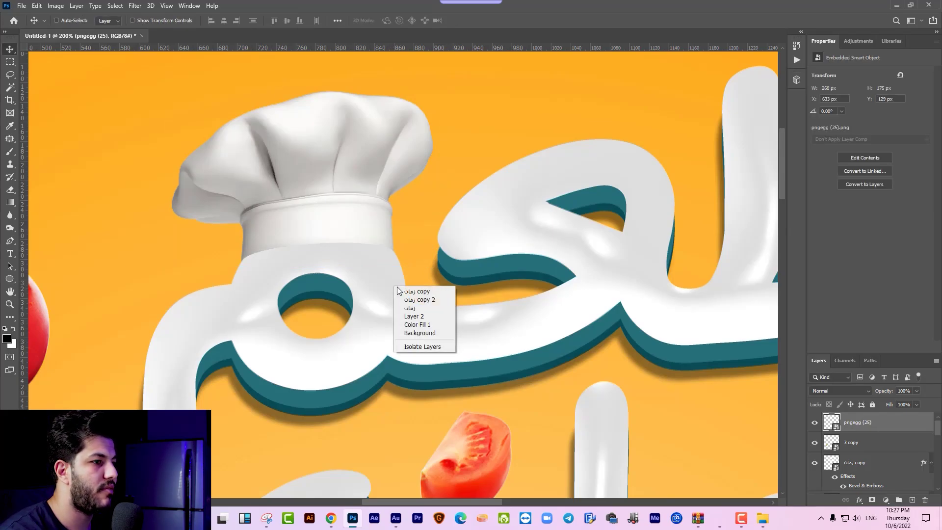
pyautogui.click(407, 307)
pyautogui.moveTo(400, 293); pyautogui.dragTo(657, 409)
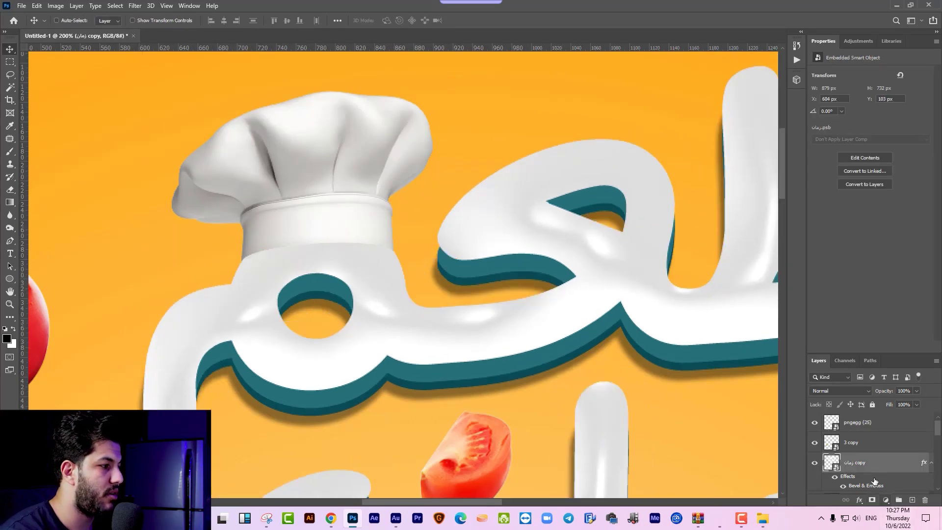
pyautogui.rightClick(863, 462)
pyautogui.click(834, 129)
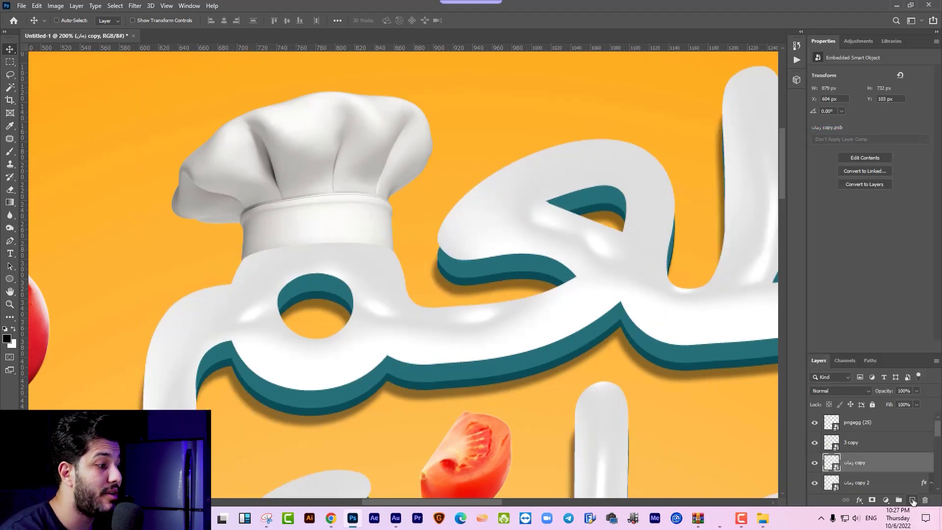
pyautogui.click(912, 501)
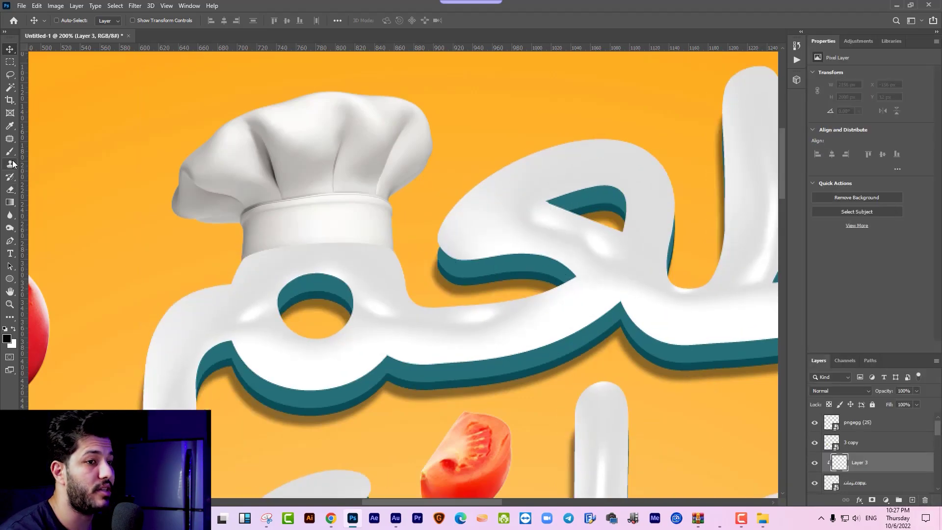
# Paint soft black brush strokes at 29% flow along the chef hat's band on Layer 3
pyautogui.click(9, 154)
pyautogui.click(8, 340)
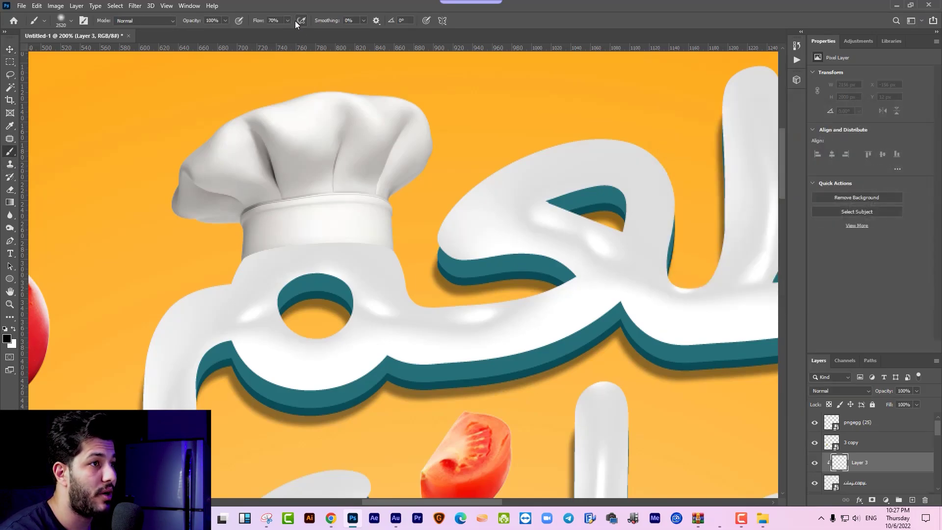
pyautogui.click(269, 31)
pyautogui.rightClick(371, 146)
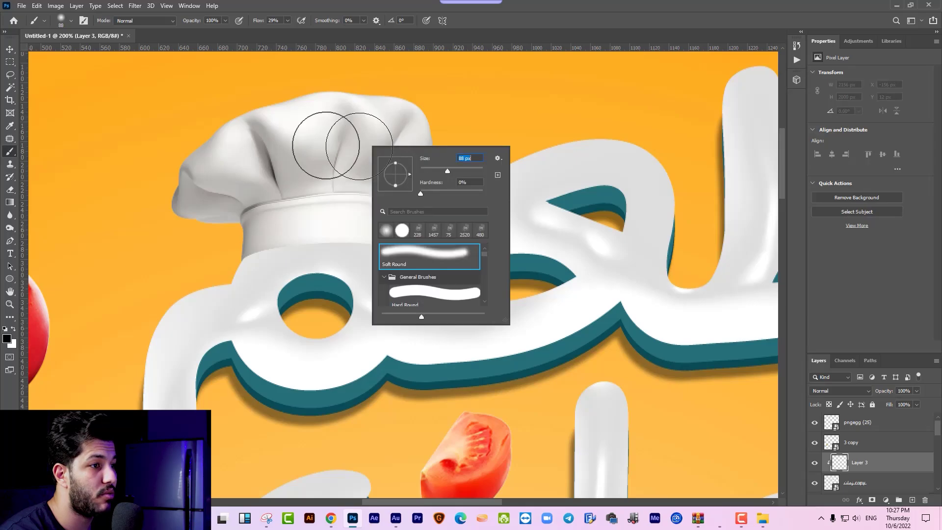
pyautogui.press('Escape')
pyautogui.moveTo(431, 221)
pyautogui.mouseDown()
pyautogui.moveTo(252, 189)
pyautogui.moveTo(311, 206)
pyautogui.moveTo(221, 220)
pyautogui.moveTo(211, 245)
pyautogui.mouseUp()
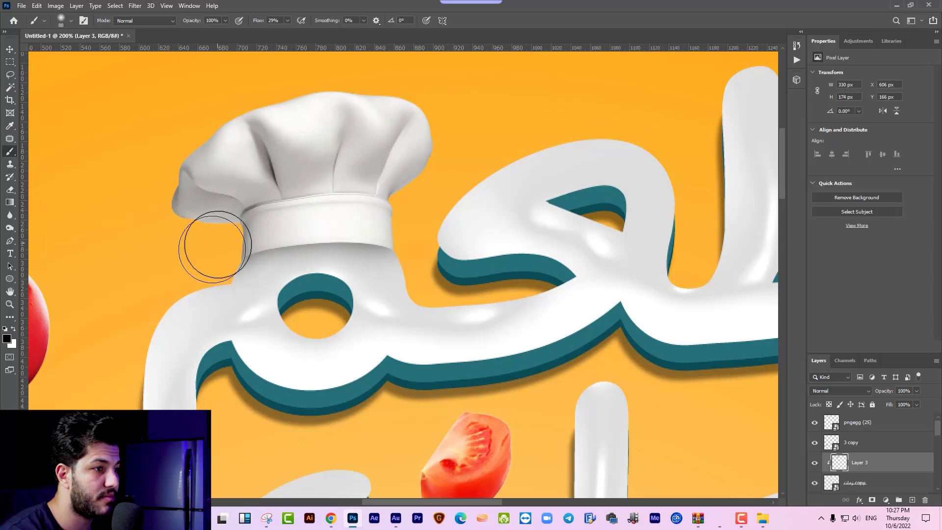
pyautogui.moveTo(392, 222)
pyautogui.mouseDown()
pyautogui.moveTo(284, 210)
pyautogui.moveTo(216, 240)
pyautogui.mouseUp()
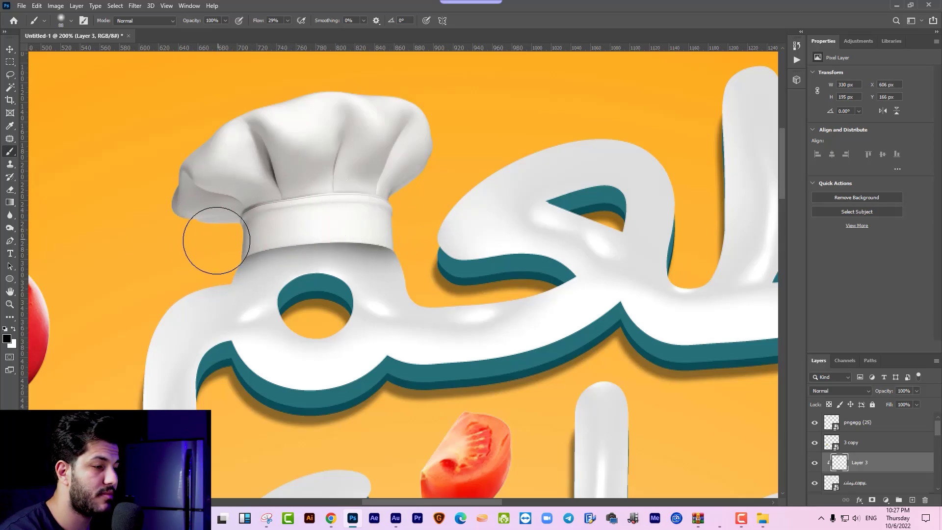
pyautogui.hotkey('ctrl', '-')
pyautogui.hotkey('ctrl', '-')
pyautogui.hotkey('ctrl', '-')
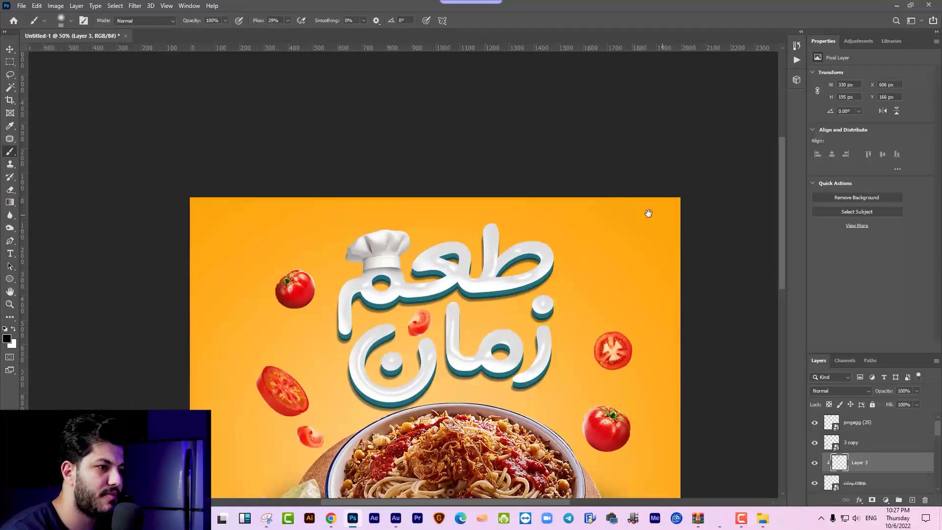
# Fit the poster to the window and briefly check the Downloads folder before returning
pyautogui.hotkey('ctrl', '+')
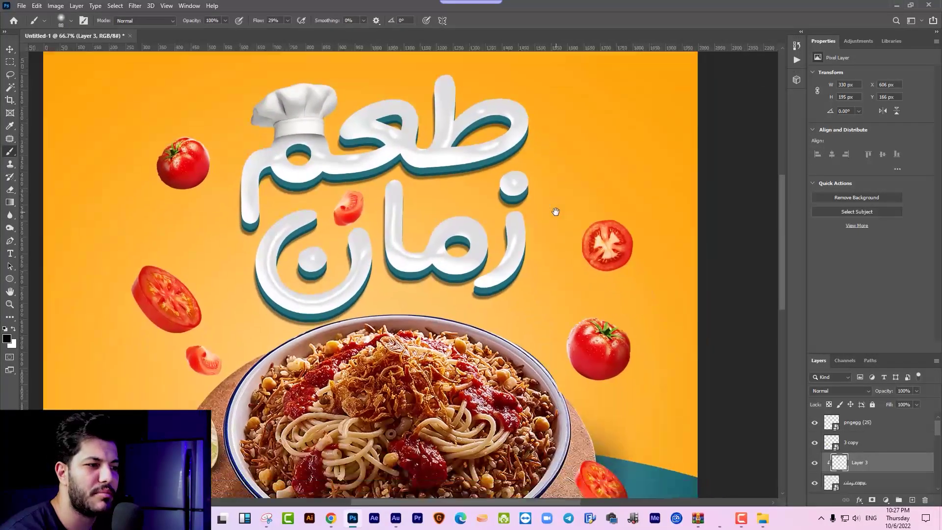
pyautogui.scroll(-3, 550, 186)
pyautogui.scroll(3, 539, 196)
pyautogui.hotkey('ctrl', '-')
pyautogui.hotkey('alt', 'Tab')
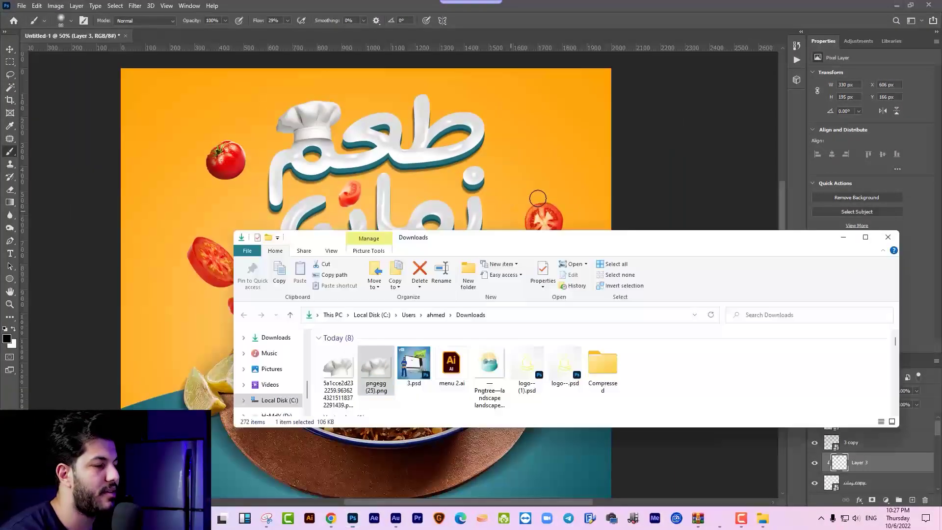
pyautogui.click(627, 219)
pyautogui.scroll(-3, 582, 147)
pyautogui.scroll(3, 582, 128)
# Add Arabic text الكشري, trying VIP Hala Bold before settling on Graphology Extra-bold
pyautogui.press('t')
pyautogui.click(581, 128)
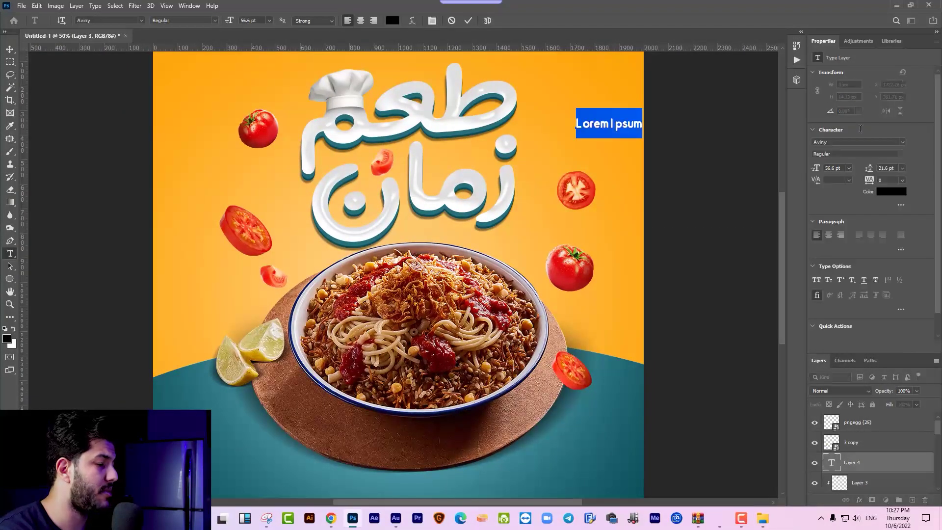
pyautogui.hotkey('alt', 'shift')
pyautogui.write('الكشري')
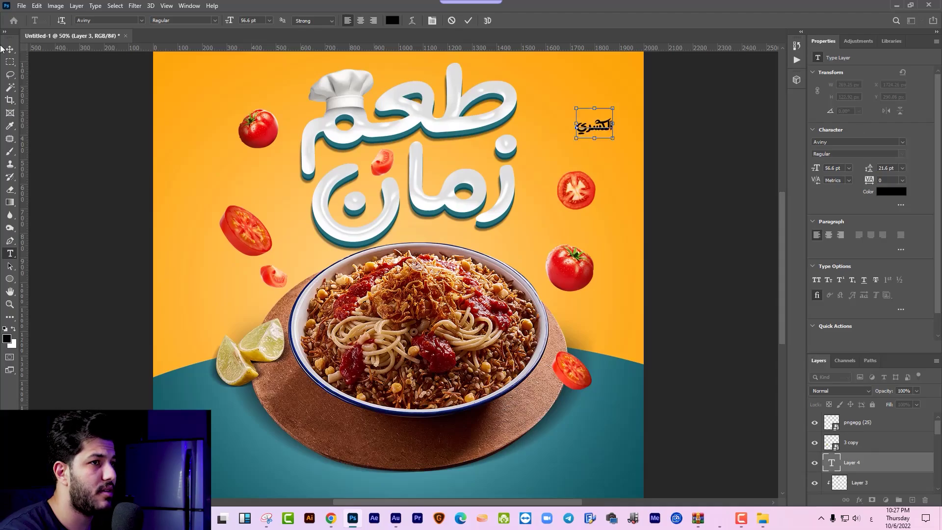
pyautogui.click(141, 20)
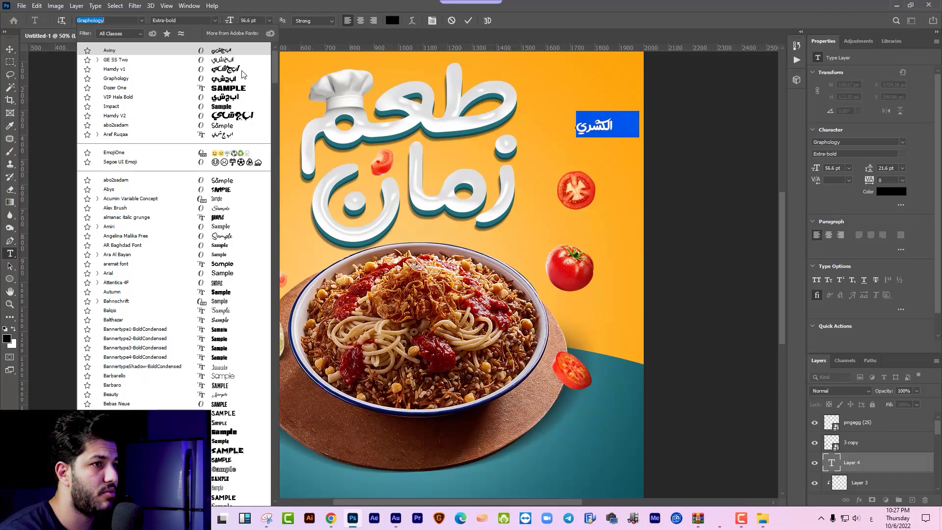
pyautogui.click(237, 101)
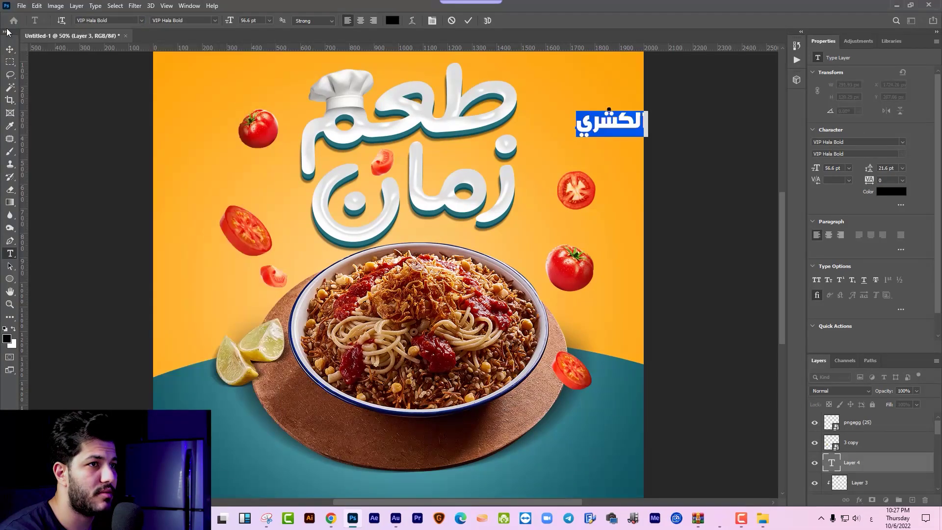
pyautogui.click(141, 20)
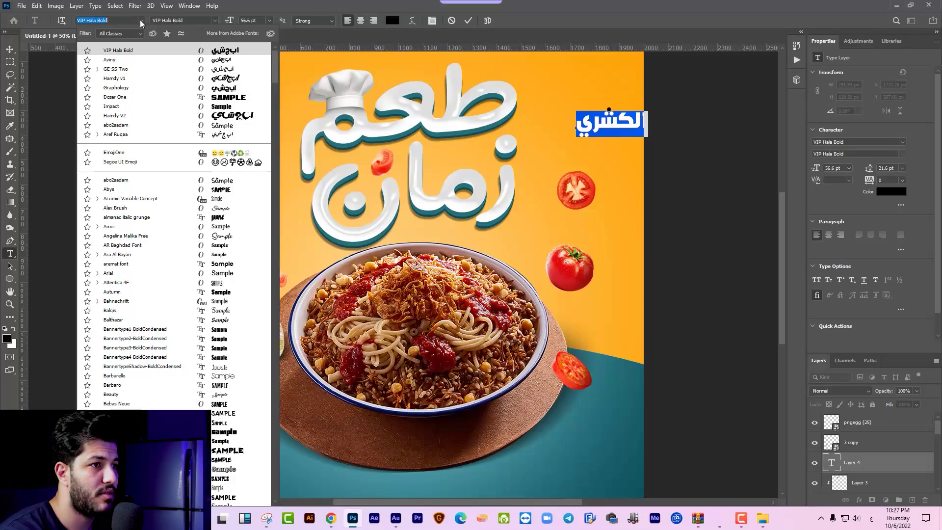
pyautogui.click(251, 87)
# Enlarge the الكشري text to about 115.77 pt and drag it below the plate
pyautogui.hotkey('ctrl', 't')
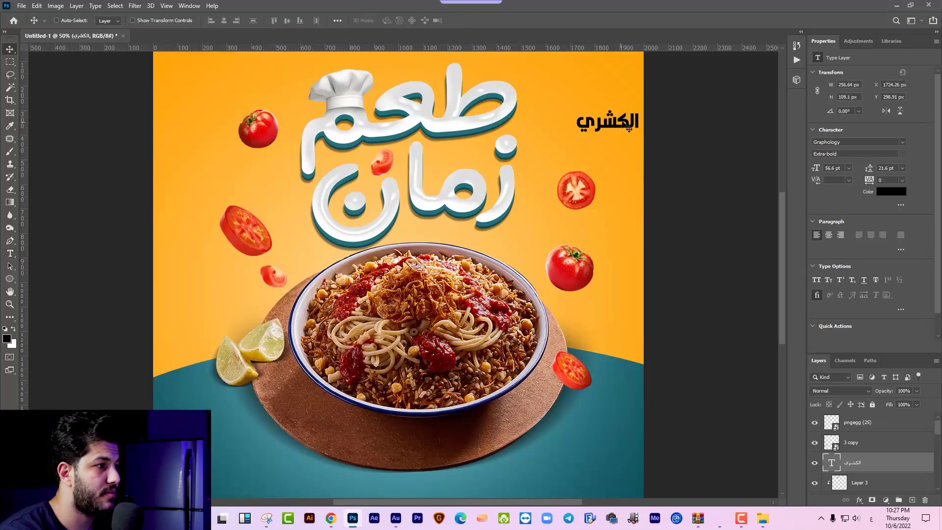
pyautogui.press('Return')
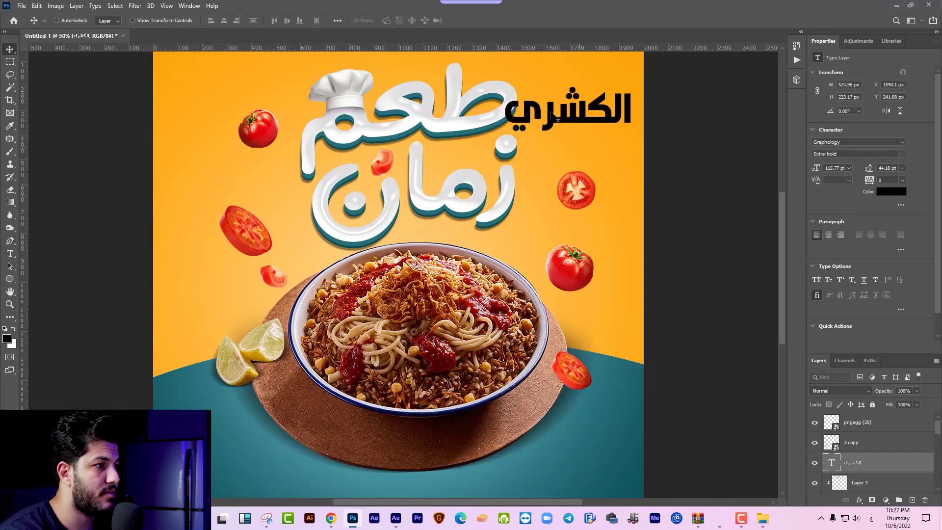
pyautogui.press('t')
pyautogui.click(559, 113)
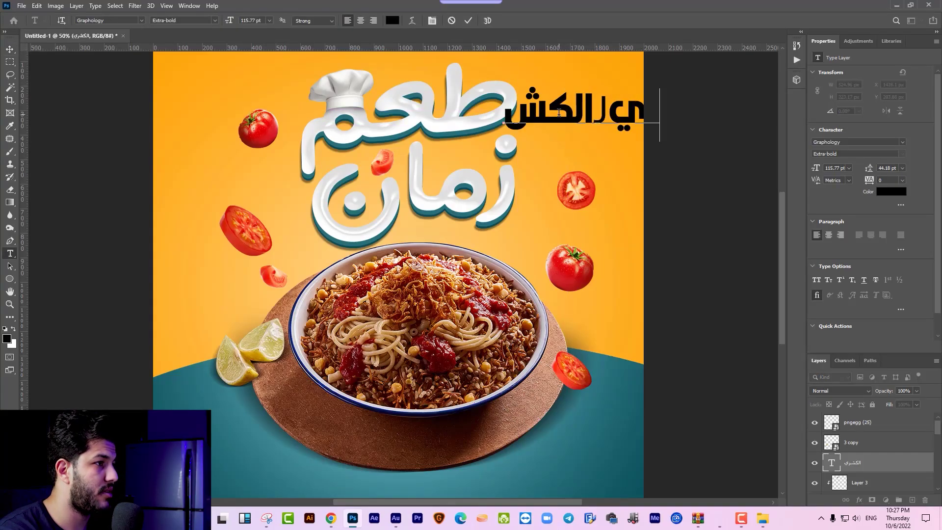
pyautogui.hotkey('ctrl', 'z')
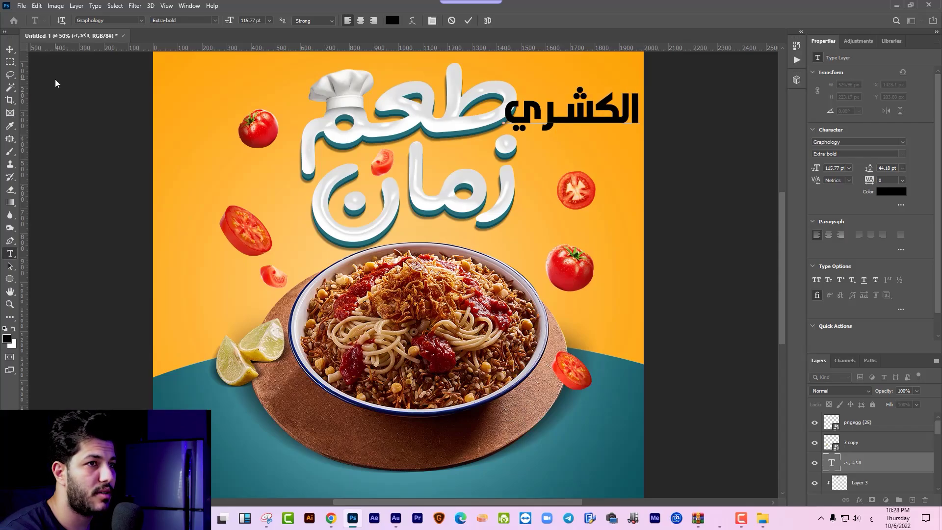
pyautogui.scroll(-3, 301, 196)
pyautogui.moveTo(300, 196); pyautogui.dragTo(516, 353)
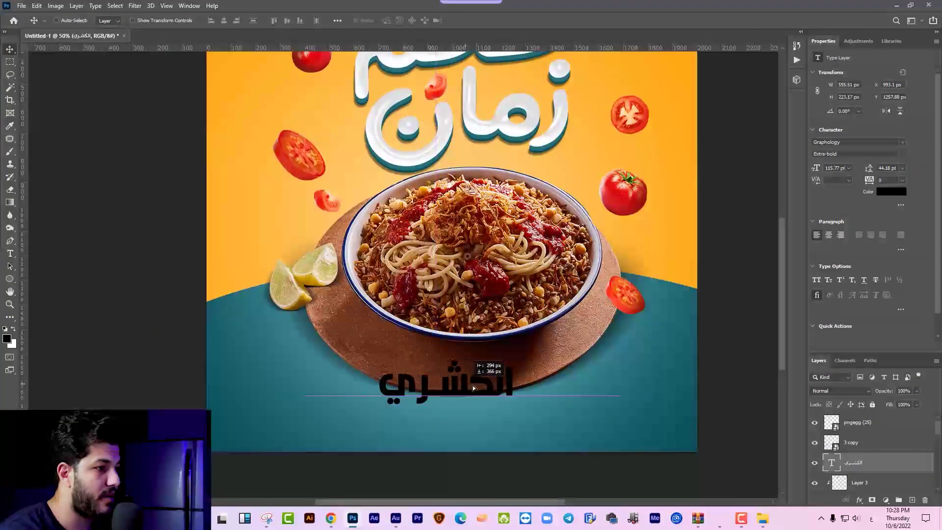
# Warp الكشري into an Arch with Bend +22 and Vertical Distortion -5, choosing white colour
pyautogui.press('Return')
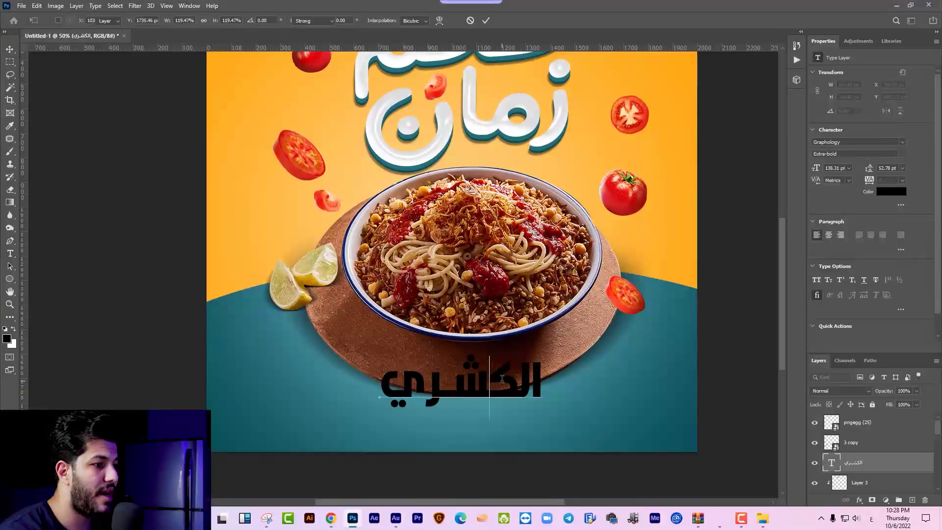
pyautogui.doubleClick(499, 375)
pyautogui.click(413, 21)
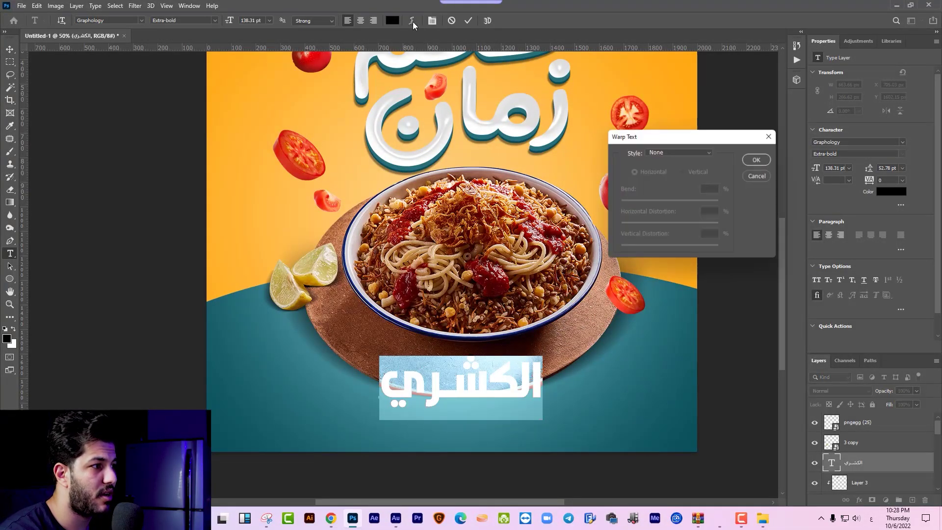
pyautogui.click(673, 151)
pyautogui.click(677, 216)
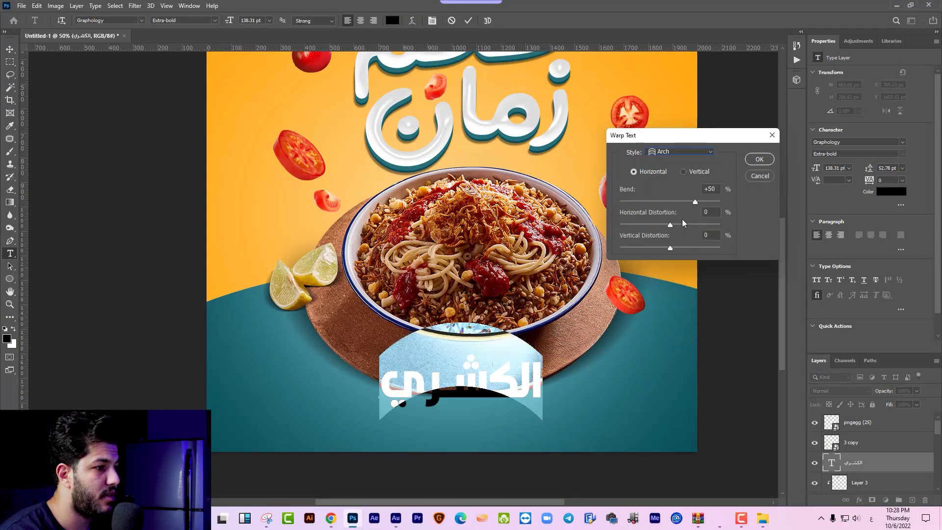
pyautogui.moveTo(693, 202); pyautogui.dragTo(681, 202)
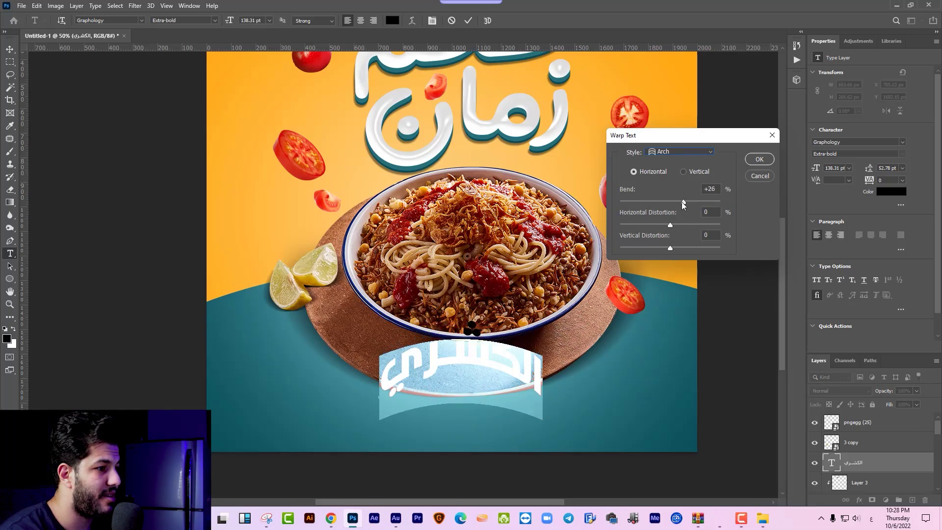
pyautogui.moveTo(673, 245); pyautogui.dragTo(666, 249)
pyautogui.press('Return')
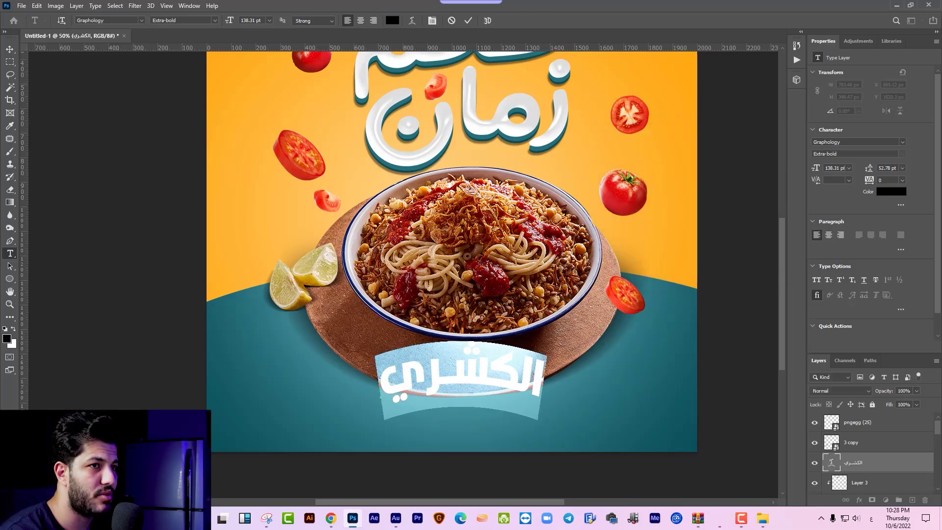
pyautogui.click(7, 338)
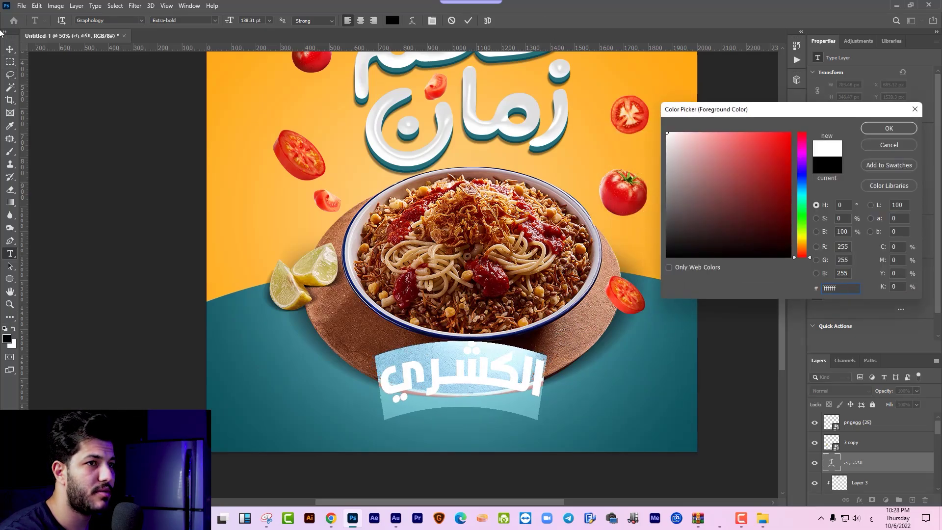
# Duplicate the white headline as a second line 'على أصولة', placed beneath and scaled to three quarters
pyautogui.press('Return')
pyautogui.hotkey('alt', 'BackSpace')
pyautogui.moveTo(528, 395); pyautogui.dragTo(368, 363)
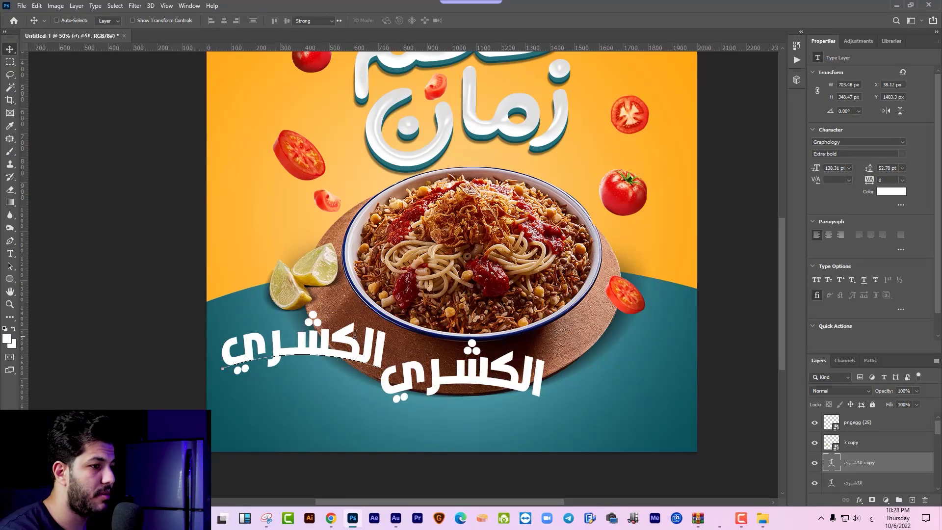
pyautogui.doubleClick(831, 462)
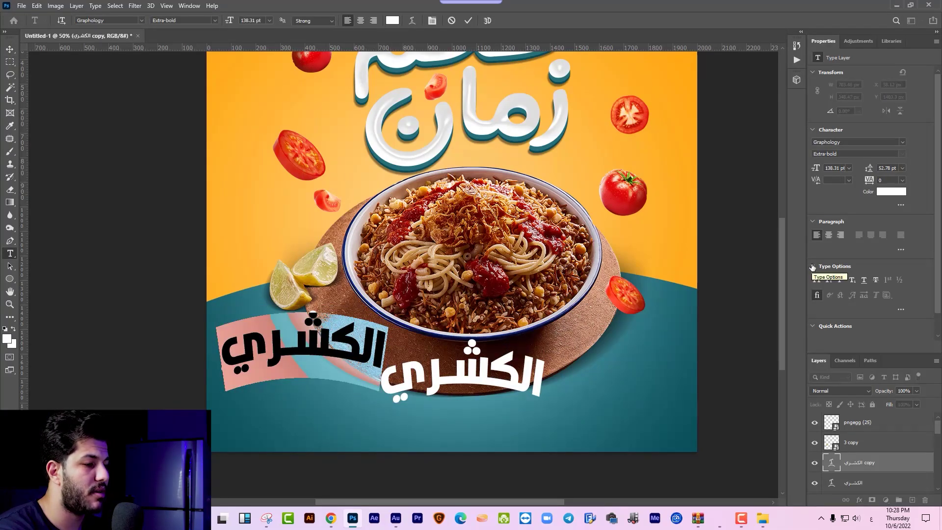
pyautogui.write('على أصولة')
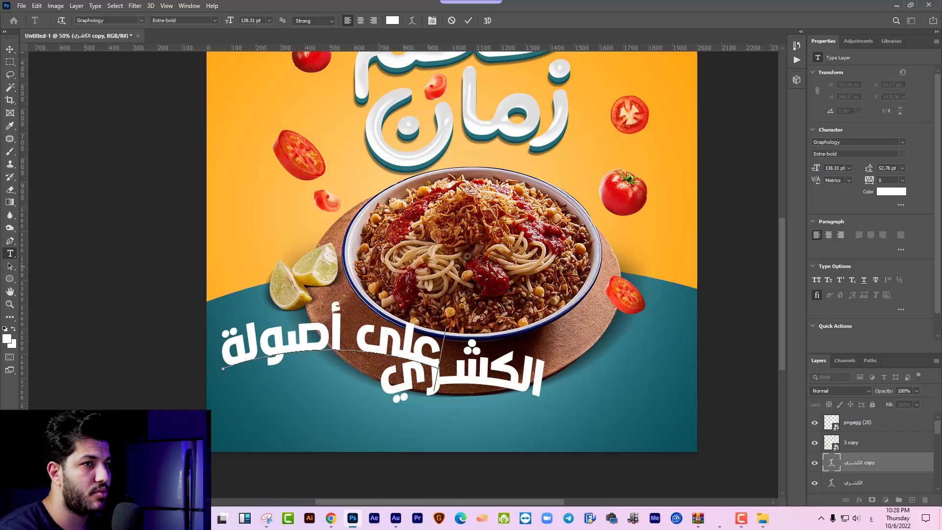
pyautogui.click(11, 48)
pyautogui.moveTo(294, 344); pyautogui.dragTo(436, 412)
pyautogui.hotkey('ctrl', 't')
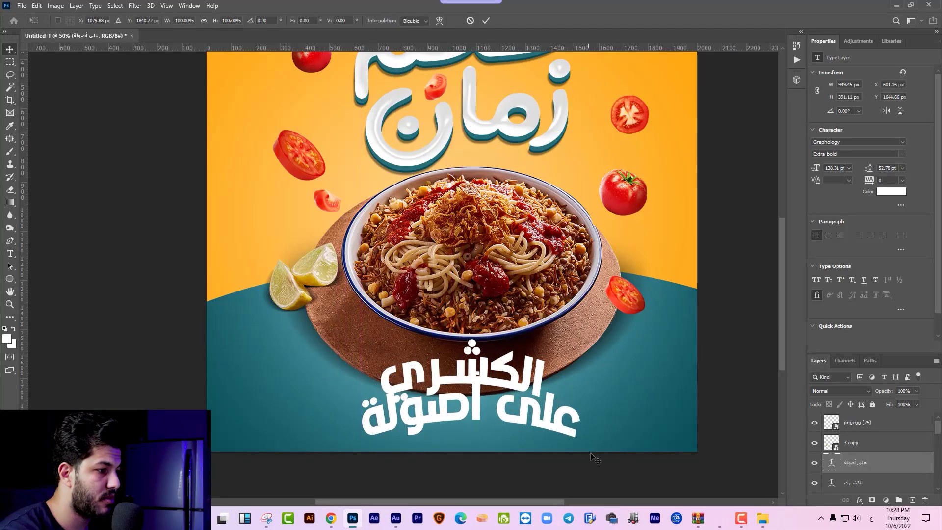
pyautogui.moveTo(588, 461); pyautogui.dragTo(565, 442)
pyautogui.press('Return')
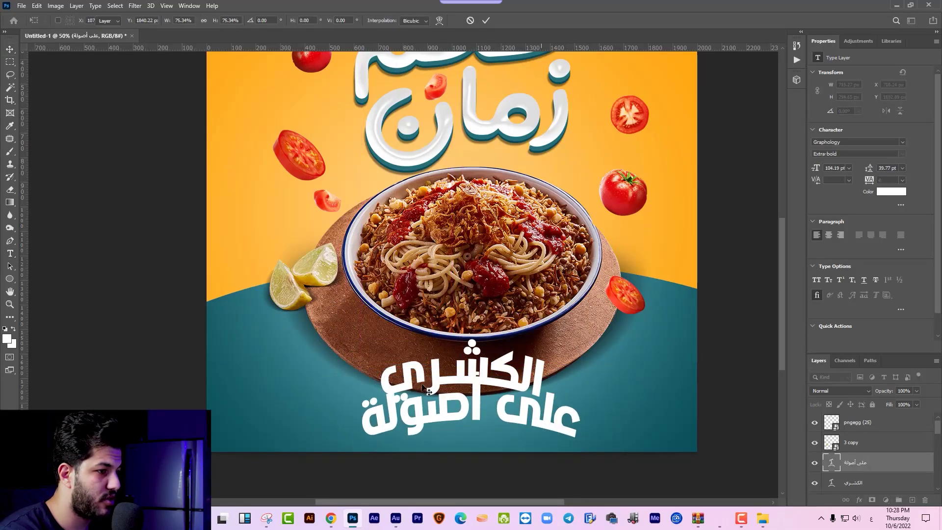
# Respell the headline as الكشرى and shift it slightly right to centre it
pyautogui.doubleClick(830, 482)
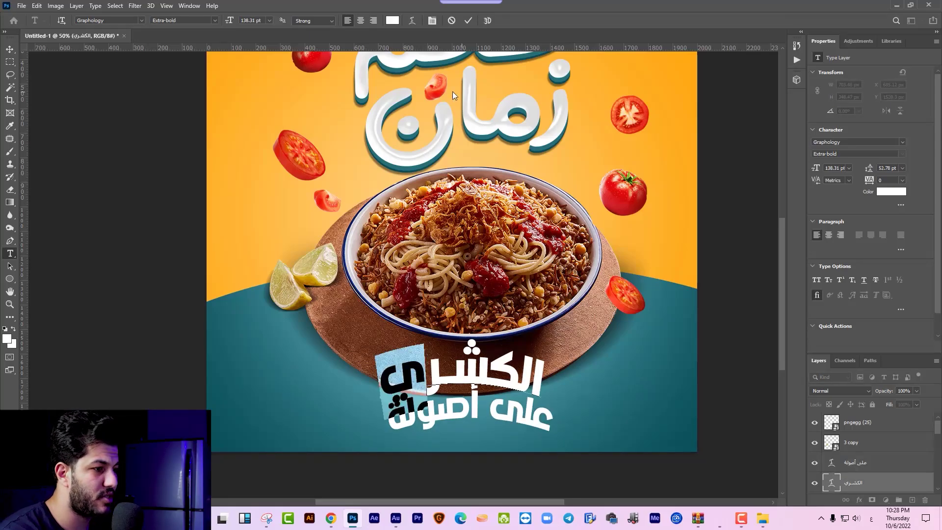
pyautogui.write('ى')
pyautogui.click(10, 51)
pyautogui.moveTo(582, 330); pyautogui.dragTo(569, 346)
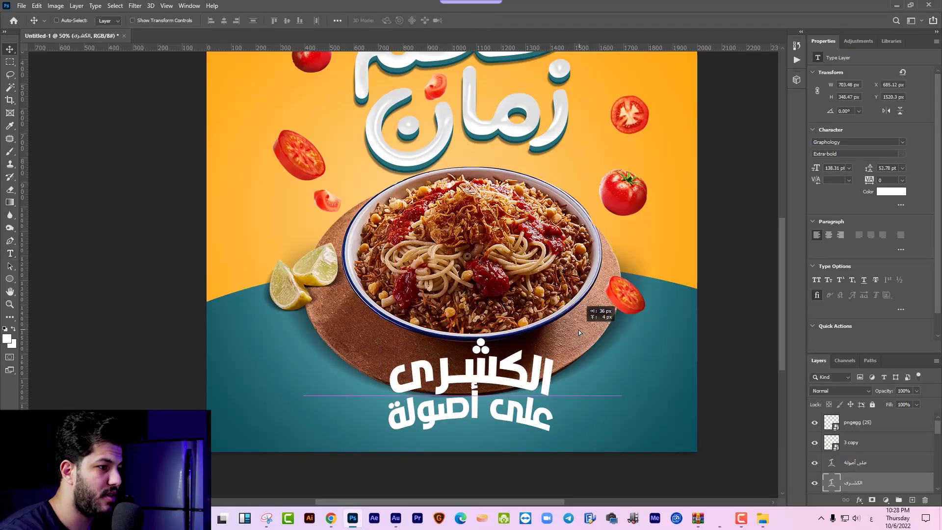
# Select both title lines and scale them down slightly together, nudging them into place
pyautogui.moveTo(569, 346); pyautogui.dragTo(568, 343)
pyautogui.rightClick(478, 400)
pyautogui.keyDown('shift'); pyautogui.click(485, 404); pyautogui.keyUp('shift')
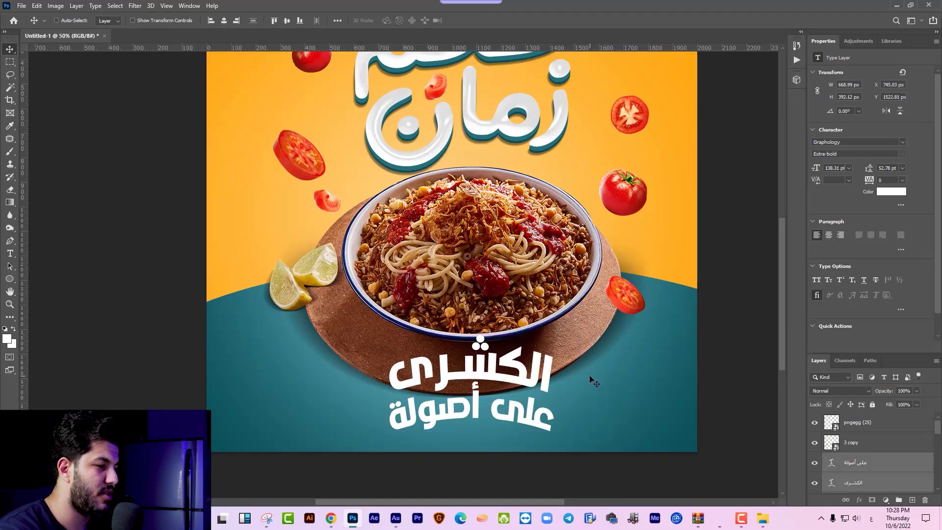
pyautogui.hotkey('ctrl', '-')
pyautogui.hotkey('ctrl', 't')
pyautogui.moveTo(471, 424); pyautogui.dragTo(462, 421)
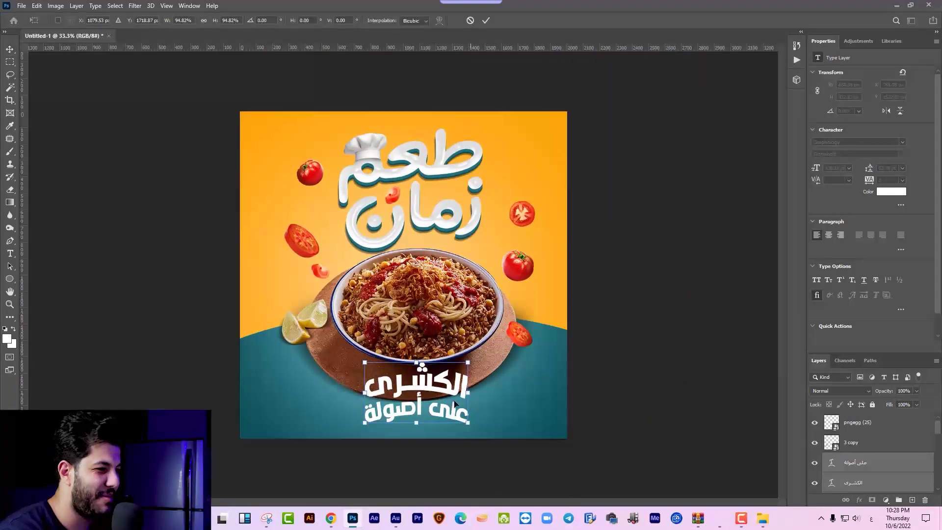
pyautogui.press('Return')
# Zoom in to check the tagline, then merge the two text layers into one
pyautogui.hotkey('ctrl', '+')
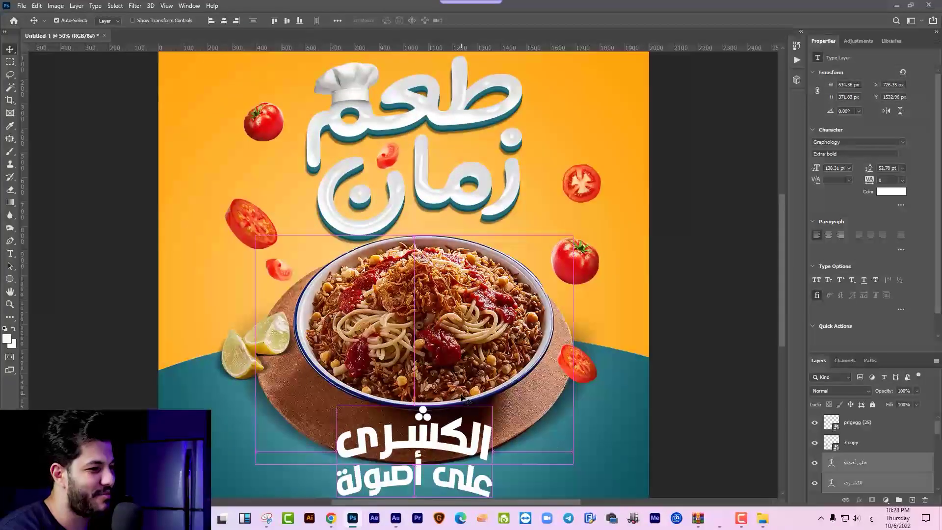
pyautogui.hotkey('ctrl', '+')
pyautogui.scroll(-5, 458, 239)
pyautogui.scroll(3, 459, 239)
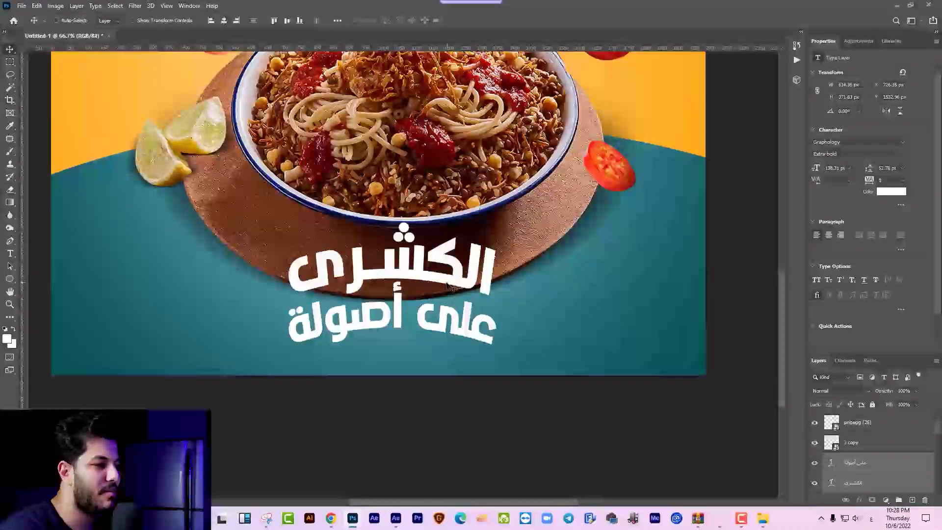
pyautogui.hotkey('ctrl', 'w')
pyautogui.press('Escape')
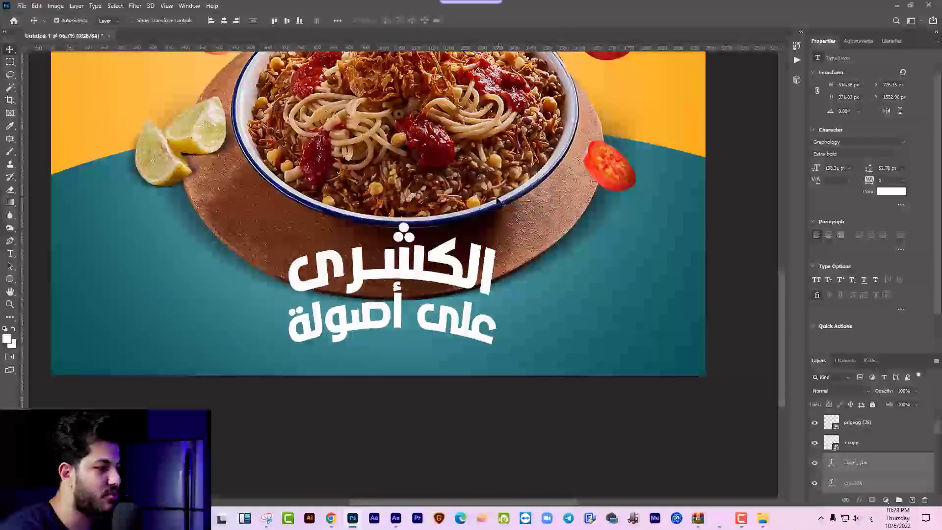
pyautogui.hotkey('ctrl', 'w')
pyautogui.press('Escape')
pyautogui.hotkey('ctrl', 'e')
# Duplicate the merged tagline, nudge the lower copy down and darken it with Hue/Saturation Lightness
pyautogui.moveTo(434, 349); pyautogui.dragTo(536, 317)
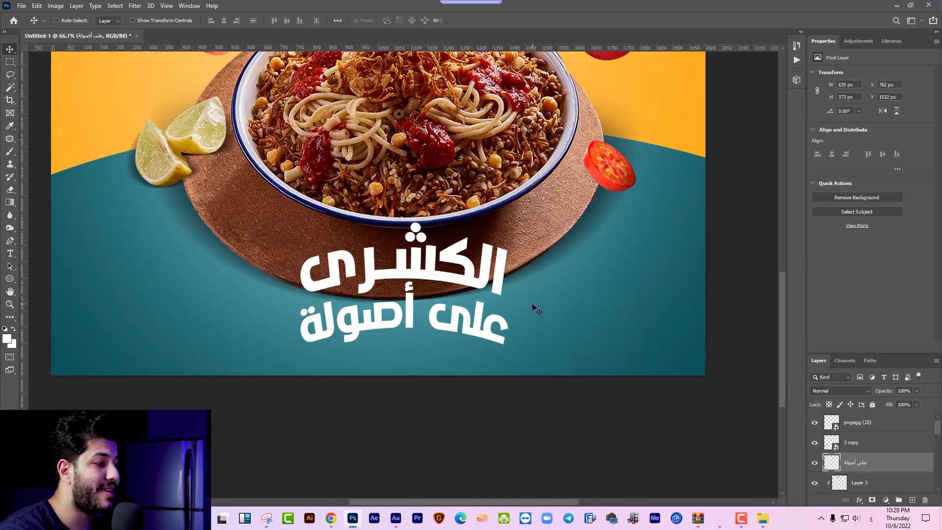
pyautogui.press('ctrl')
pyautogui.hotkey('ctrl', 'j')
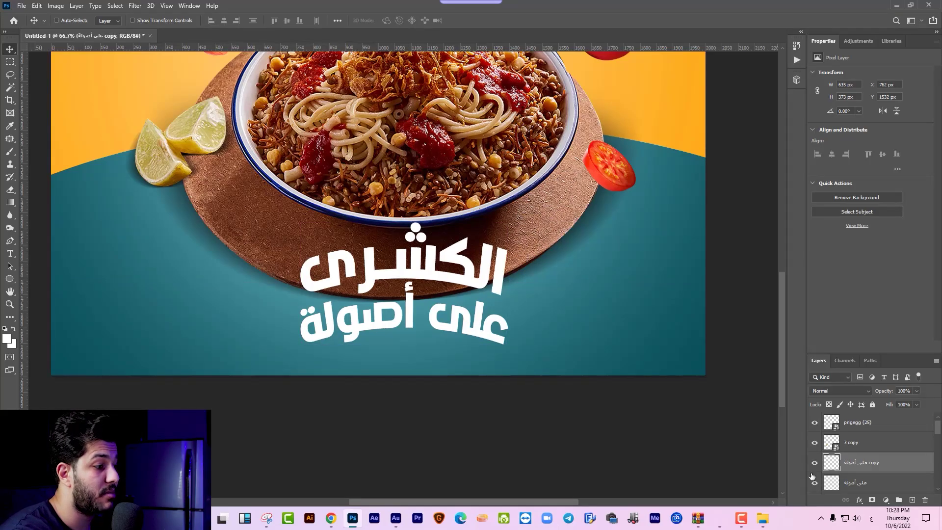
pyautogui.click(858, 483)
pyautogui.press('Down')
pyautogui.press('Down')
pyautogui.press('Down')
pyautogui.press('Down')
pyautogui.press('Down')
pyautogui.press('Down')
pyautogui.press('ctrl')
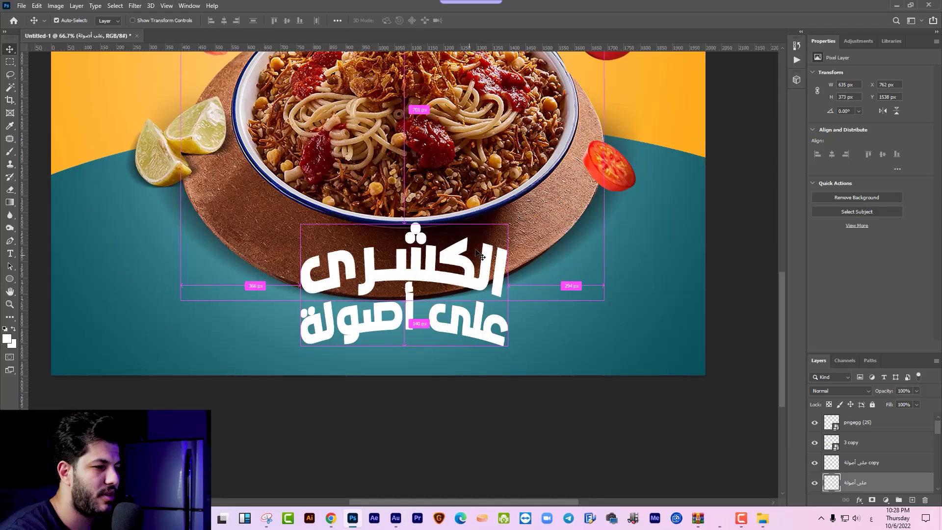
pyautogui.hotkey('ctrl', 'u')
pyautogui.moveTo(787, 243); pyautogui.dragTo(781, 245)
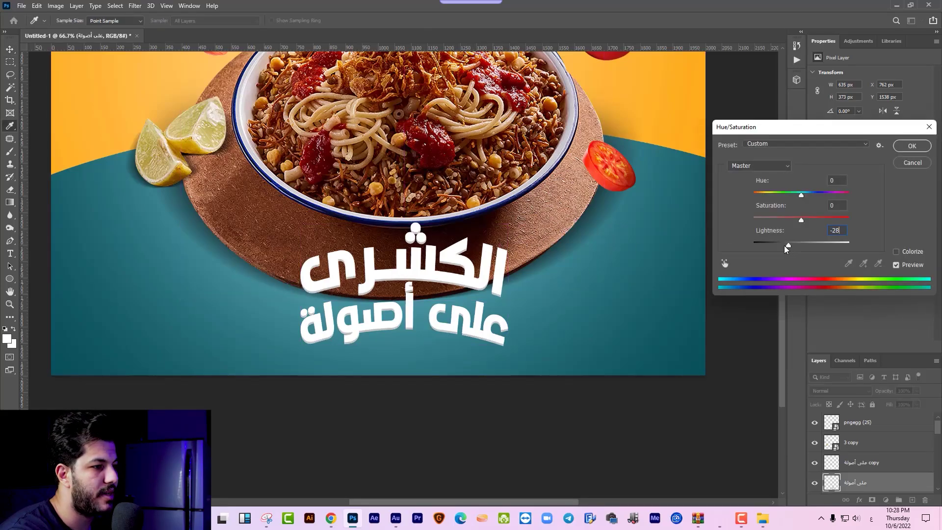
pyautogui.press('Return')
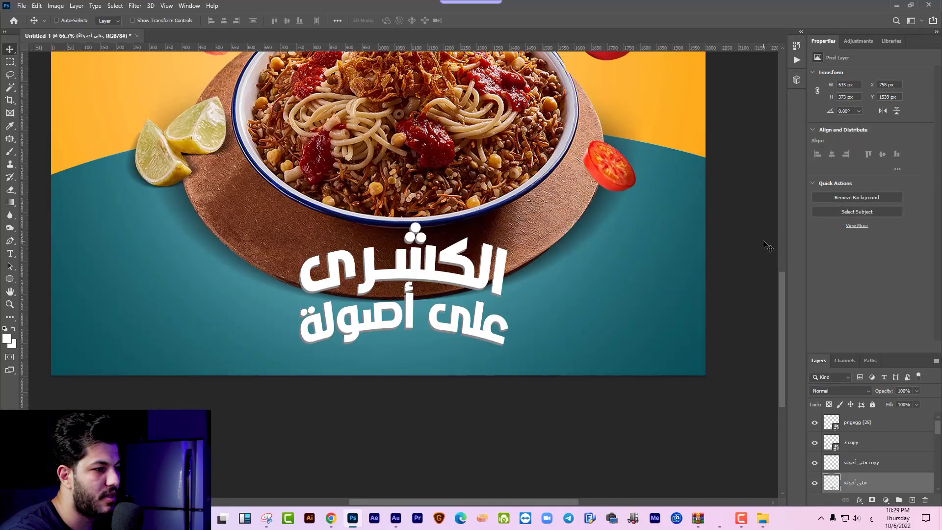
# Open the Actions panel from the Window menu and scroll through its actions
pyautogui.click(212, 6)
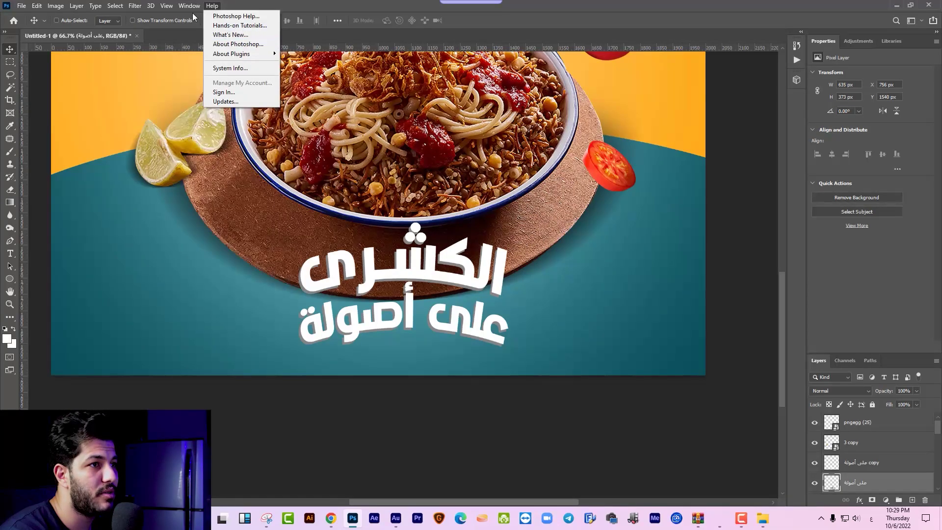
pyautogui.click(206, 74)
pyautogui.scroll(-5, 740, 76)
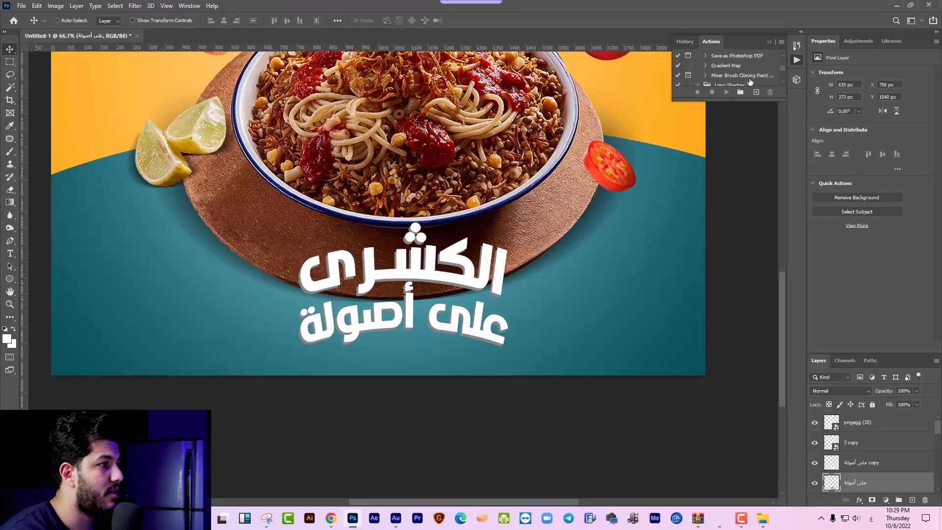
pyautogui.scroll(-5, 750, 81)
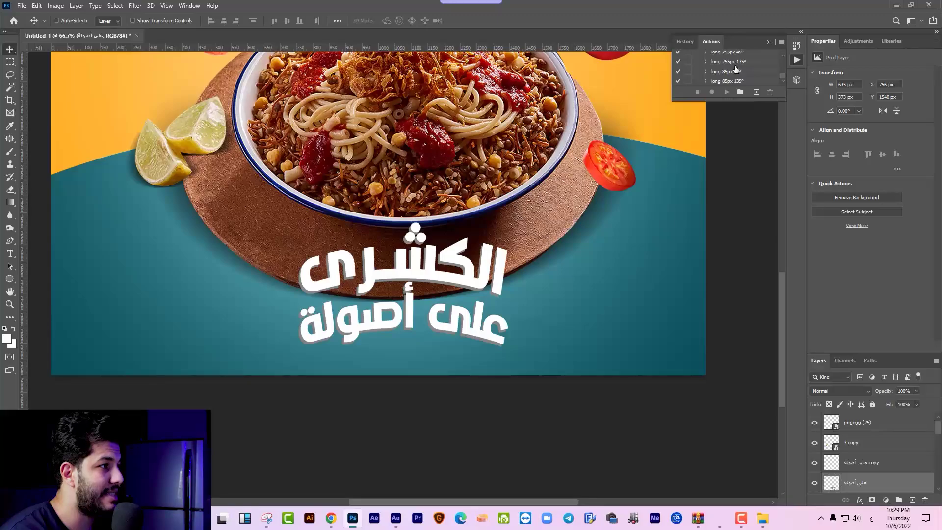
# Play the 'long 255px 135°' shadow action on the tagline and zoom out to view it
pyautogui.click(735, 63)
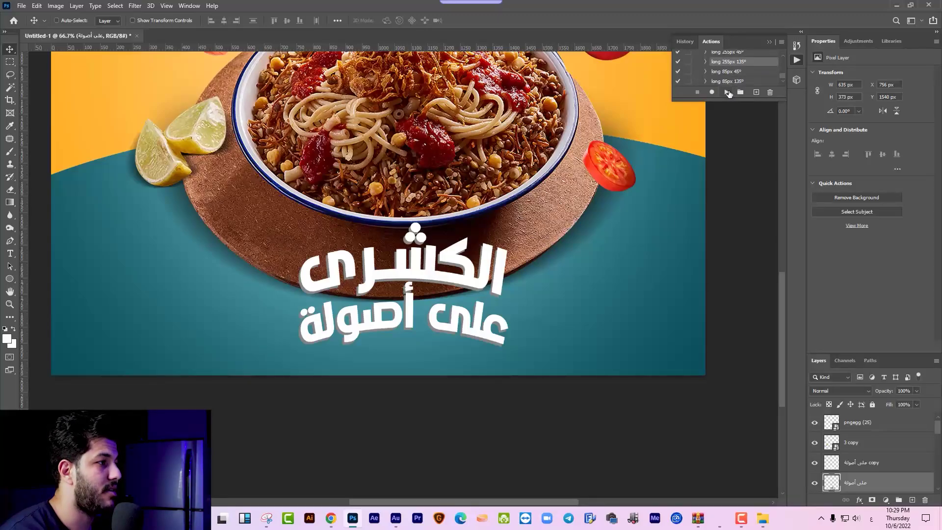
pyautogui.click(727, 93)
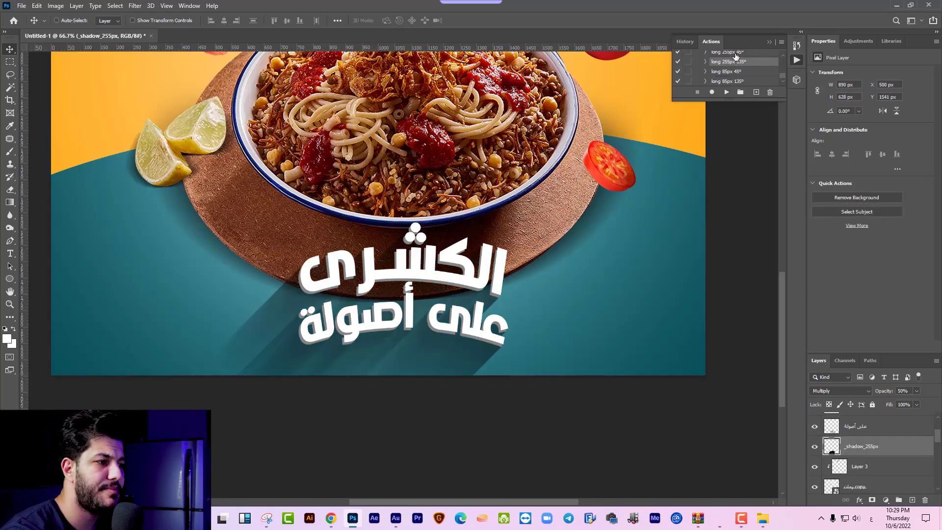
pyautogui.hotkey('ctrl', '-')
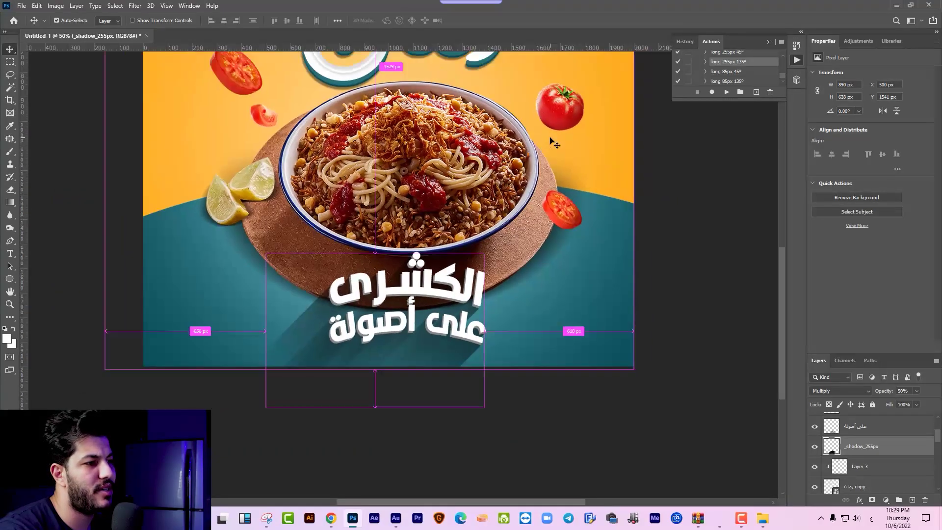
pyautogui.hotkey('ctrl', '-')
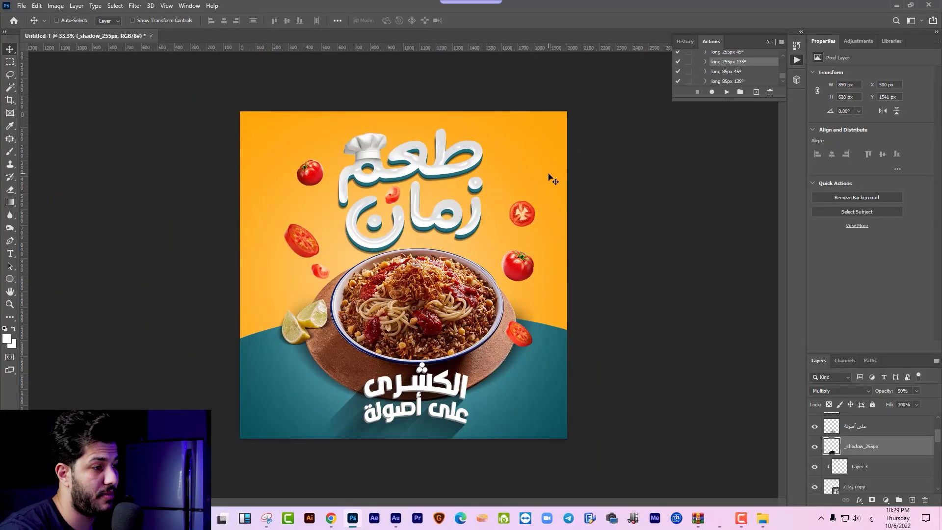
pyautogui.hotkey('alt', 'Tab')
pyautogui.hotkey('alt', 'Tab')
pyautogui.hotkey('alt', 'Tab')
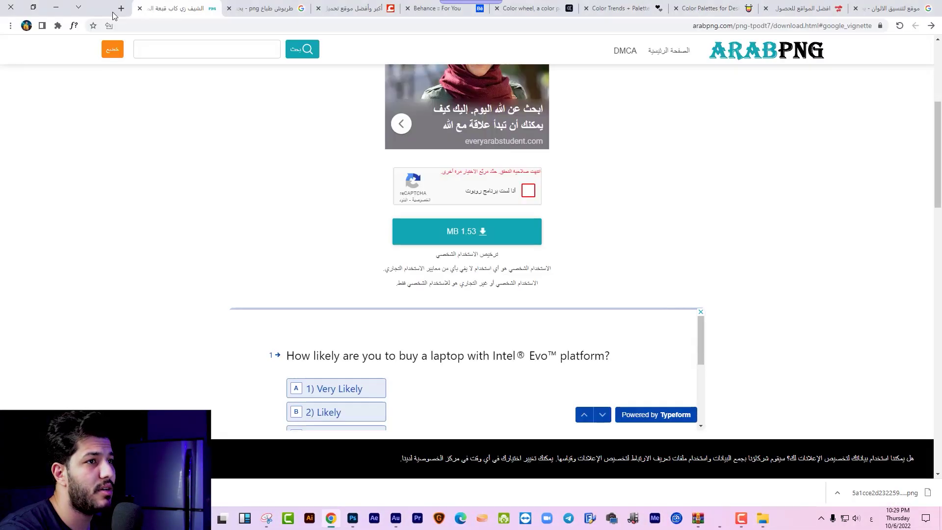
# Go to freepik.com in a new tab and search for 'texture' images
pyautogui.click(122, 9)
pyautogui.write('freepik.com')
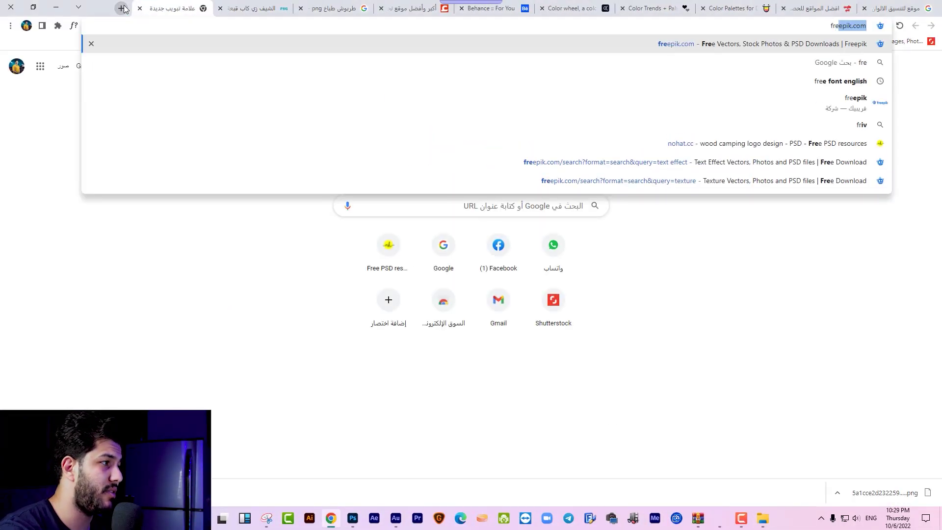
pyautogui.press('Return')
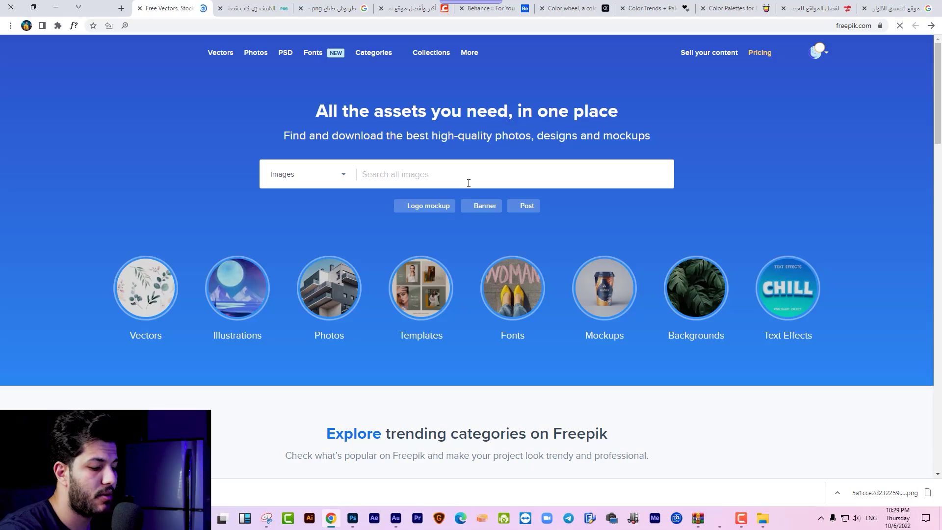
pyautogui.write('tex')
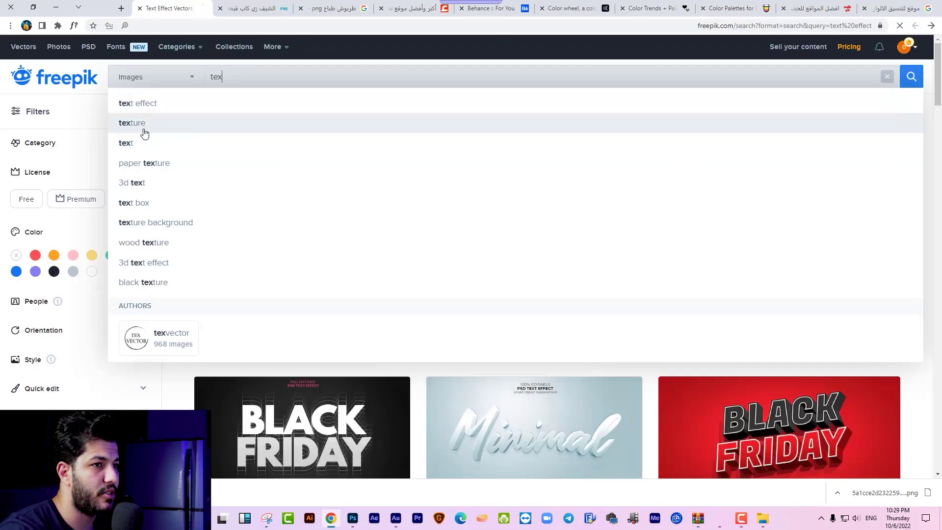
pyautogui.click(143, 131)
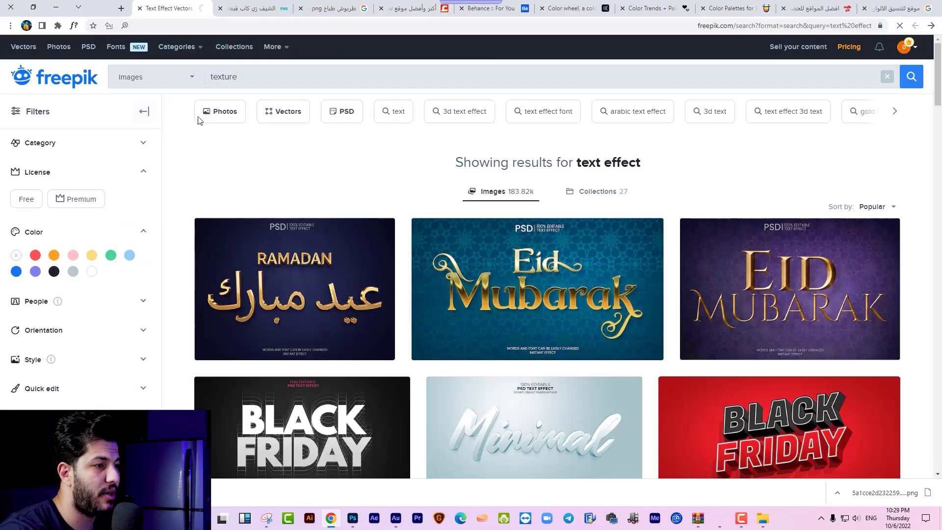
pyautogui.scroll(-3, 553, 237)
pyautogui.scroll(-8, 555, 237)
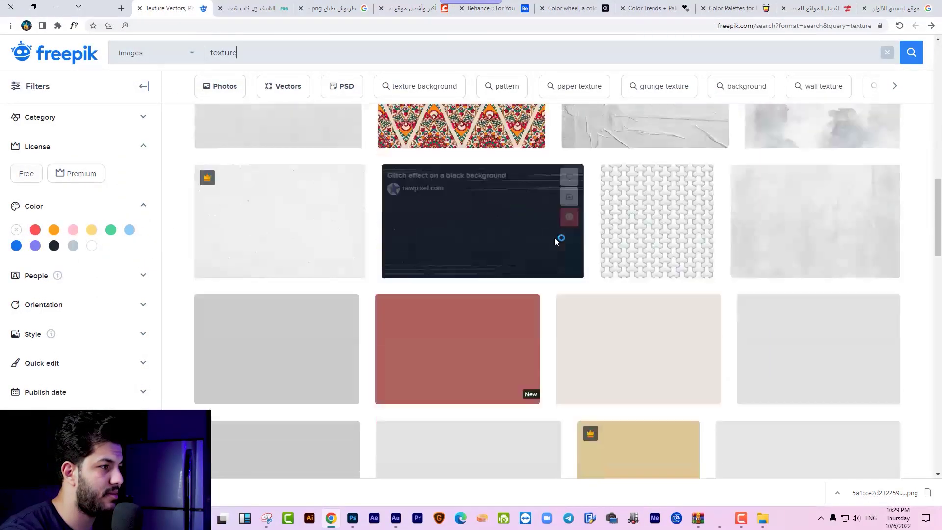
pyautogui.scroll(3, 554, 237)
pyautogui.scroll(1, 569, 235)
pyautogui.scroll(3, 569, 236)
pyautogui.scroll(4, 563, 239)
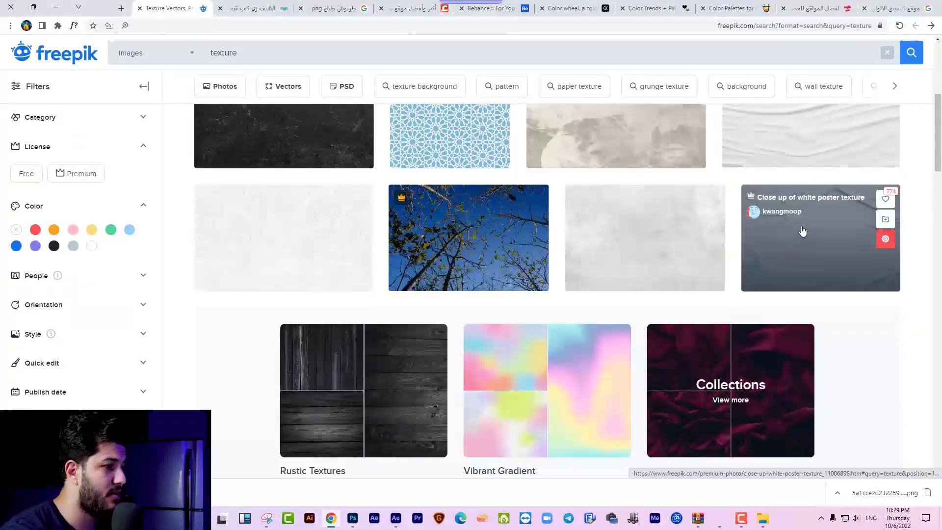
# Copy the white crumpled poster texture image from its preview
pyautogui.click(803, 231)
pyautogui.rightClick(469, 146)
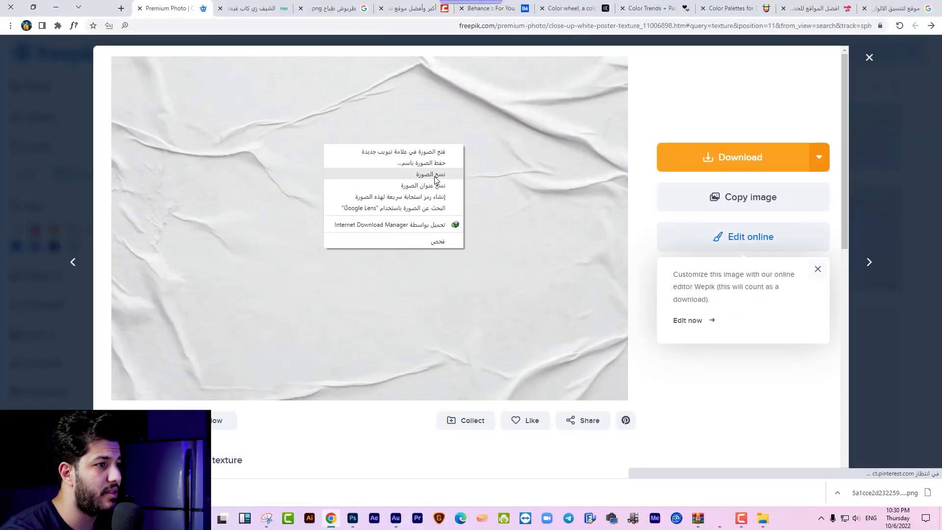
pyautogui.click(446, 181)
pyautogui.hotkey('alt', 'Tab')
# Paste the paper texture and scale it up to cover the whole canvas
pyautogui.hotkey('ctrl', 'v')
pyautogui.hotkey('ctrl', 't')
pyautogui.moveTo(489, 217); pyautogui.dragTo(631, 108)
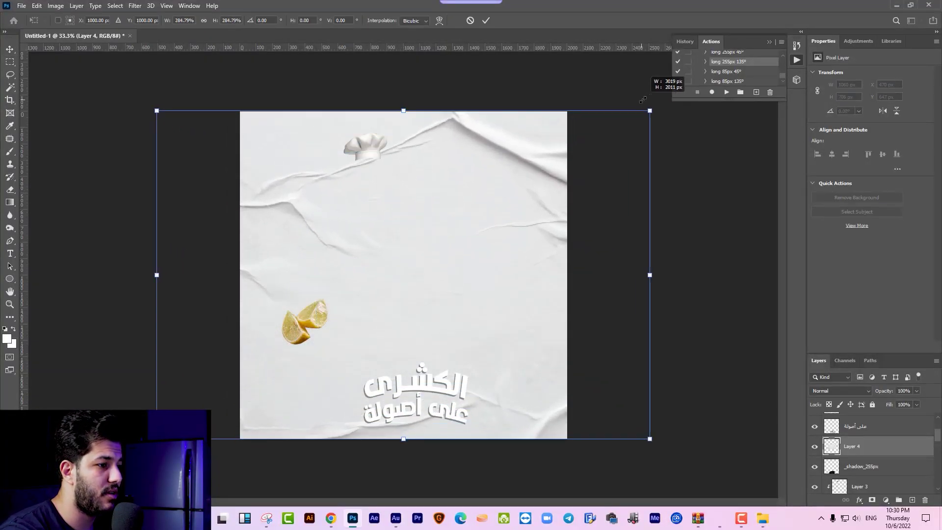
pyautogui.press('Return')
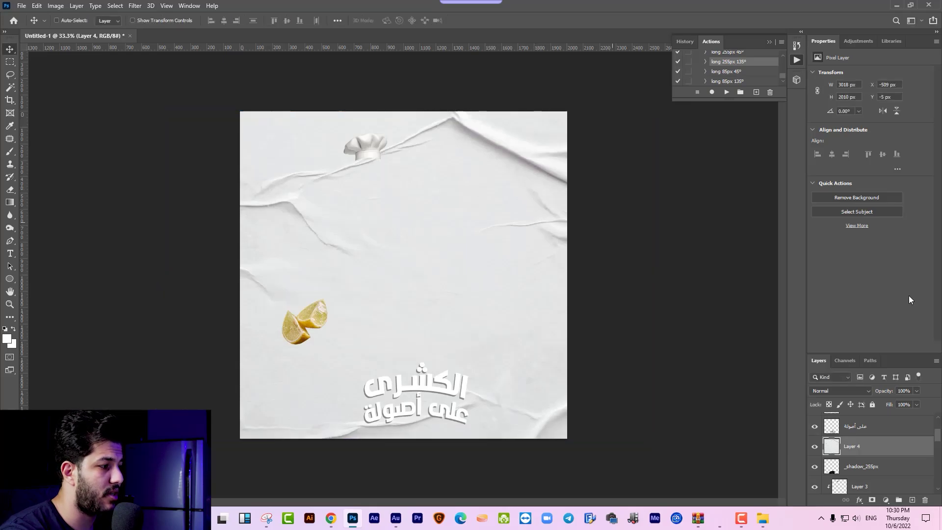
# Set the texture layer to Multiply at about 65% opacity, shifting it slightly left
pyautogui.click(832, 392)
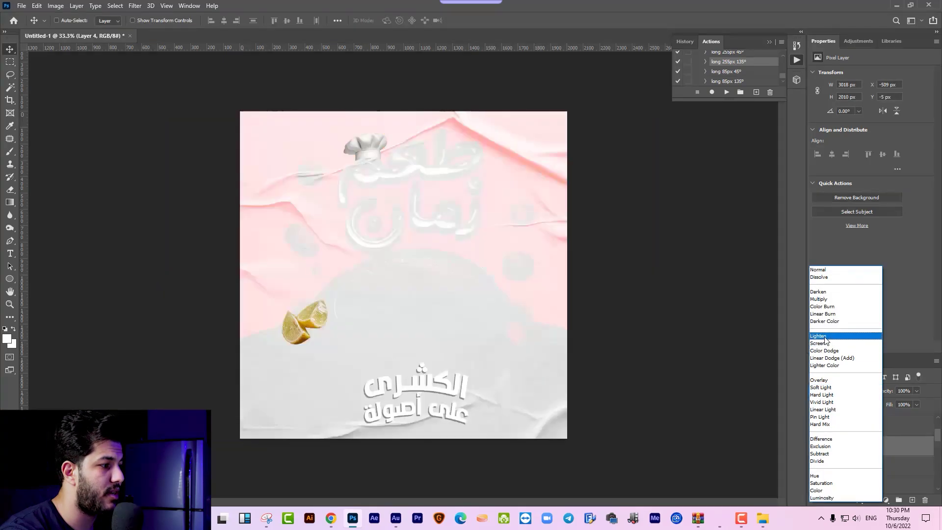
pyautogui.click(825, 299)
pyautogui.moveTo(571, 247); pyautogui.dragTo(541, 246)
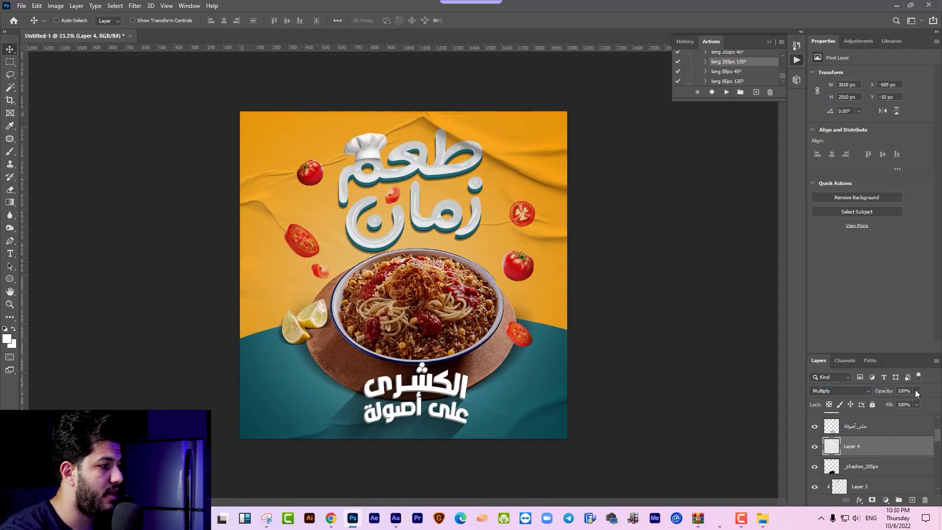
pyautogui.moveTo(903, 401); pyautogui.dragTo(900, 402)
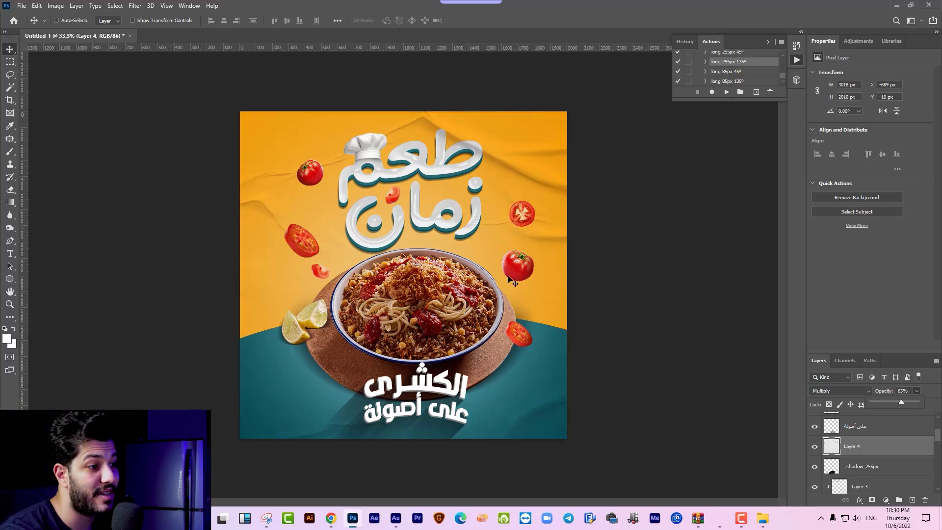
pyautogui.scroll(3, 895, 430)
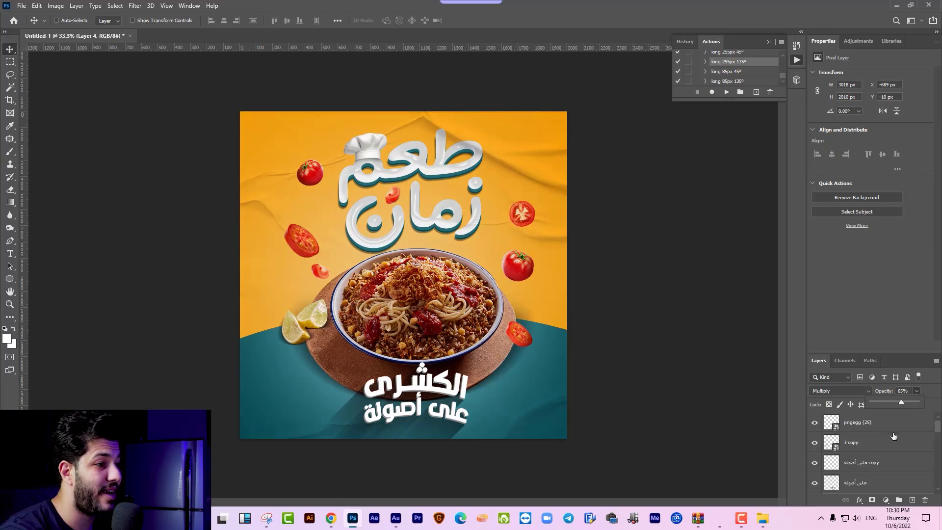
# Select the pngegg (25) layer, then search Google for 'smoke' in the browser
pyautogui.click(875, 430)
pyautogui.hotkey('alt', 'Tab')
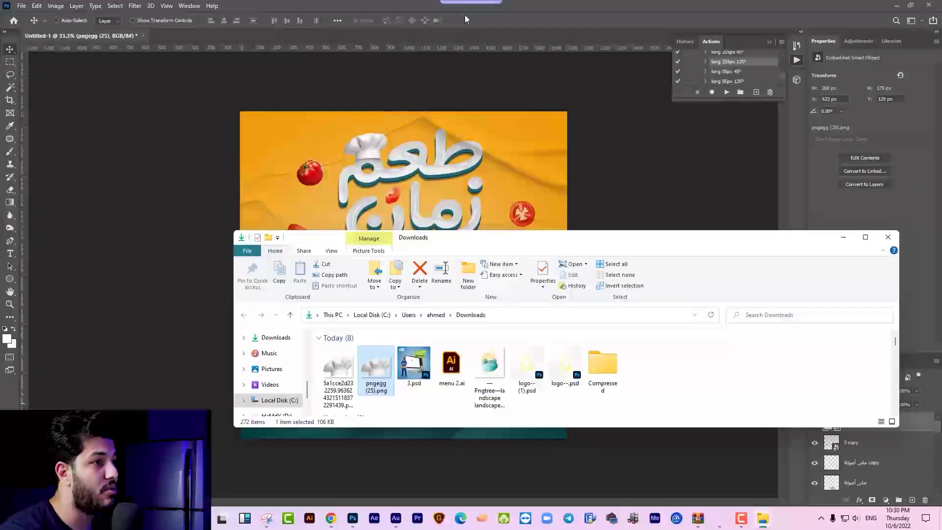
pyautogui.hotkey('alt', 'Tab')
pyautogui.click(334, 8)
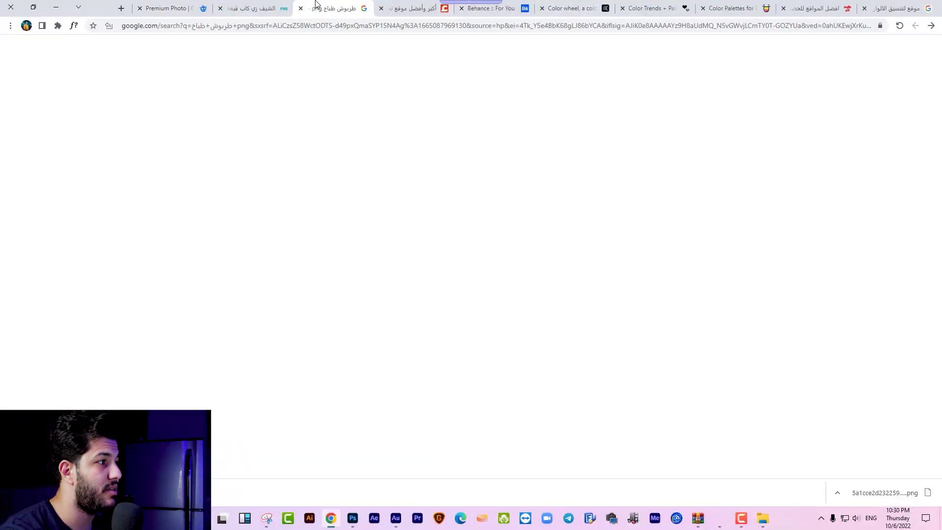
pyautogui.click(742, 60)
pyautogui.write('smoke')
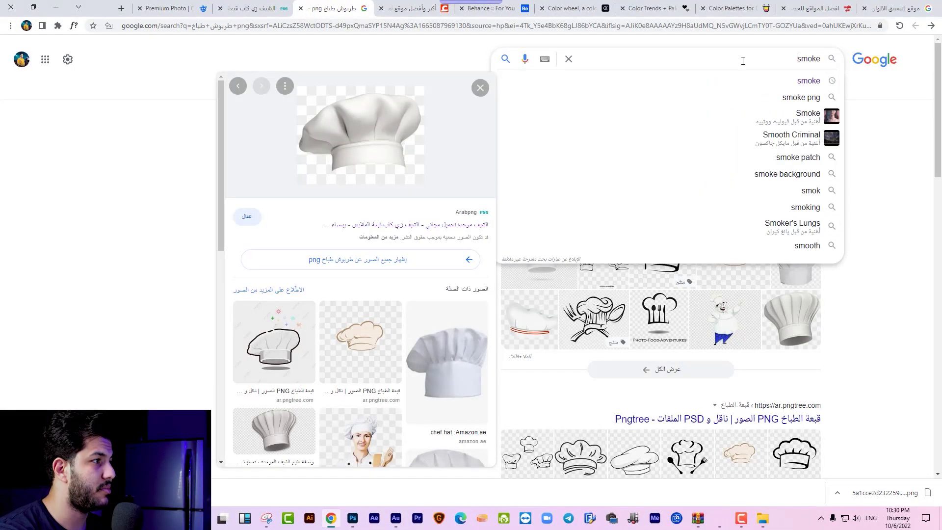
pyautogui.press('Return')
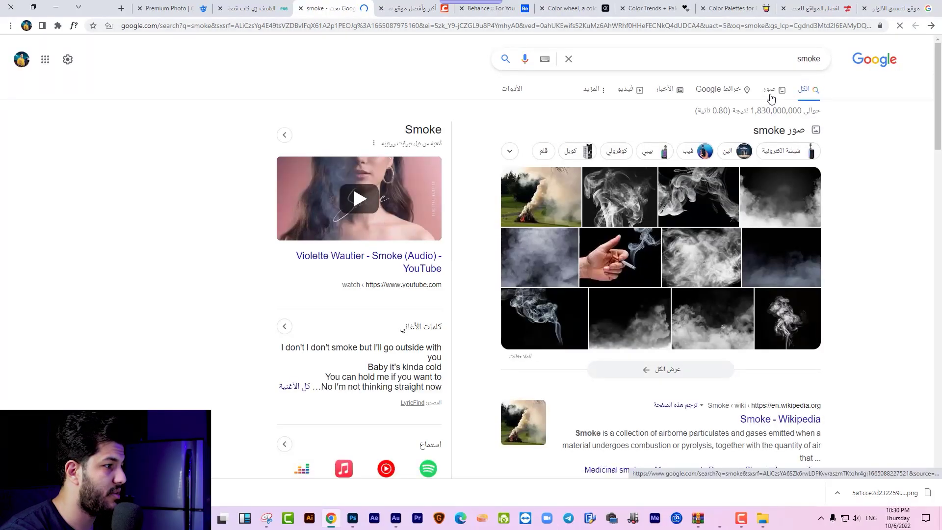
# Copy the Epicurious liquid-smoke photo from the Google Images results
pyautogui.click(770, 96)
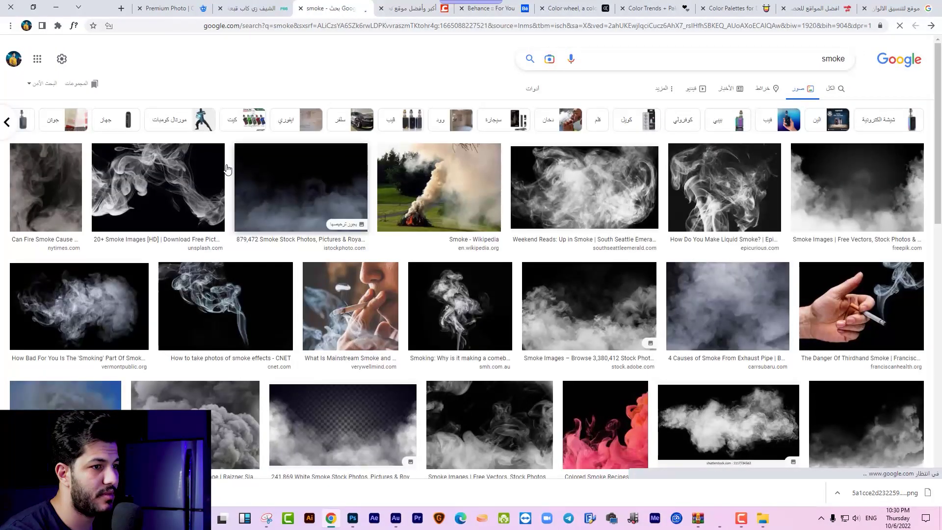
pyautogui.click(456, 301)
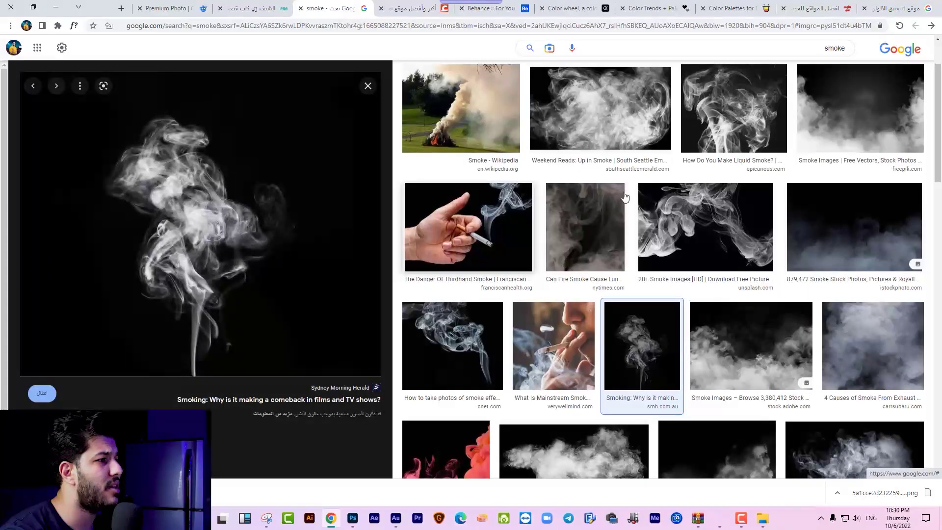
pyautogui.click(733, 108)
pyautogui.scroll(-1, 282, 227)
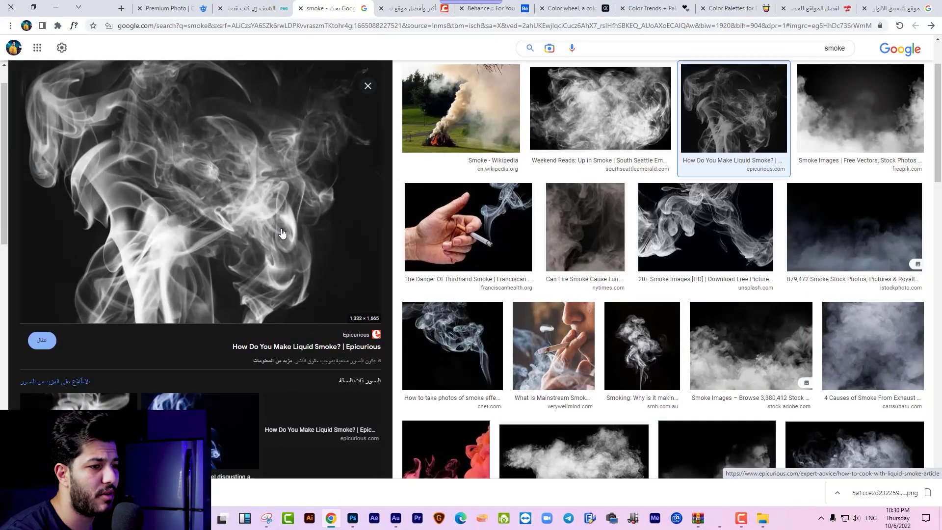
pyautogui.rightClick(270, 133)
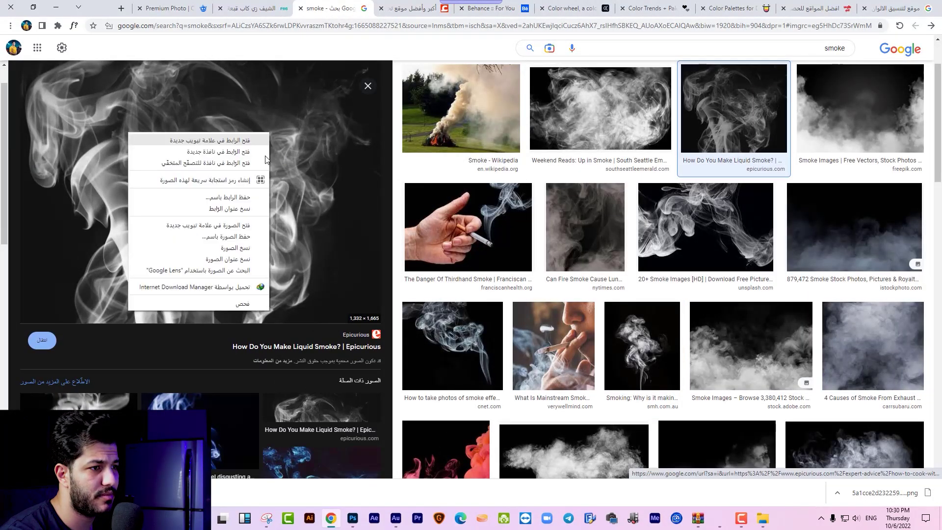
pyautogui.click(232, 252)
pyautogui.hotkey('alt', 'Tab')
pyautogui.hotkey('alt', 'Tab')
# Paste the smoke photo as a Screen-blended layer moved up over the headline
pyautogui.hotkey('ctrl', 'v')
pyautogui.click(839, 390)
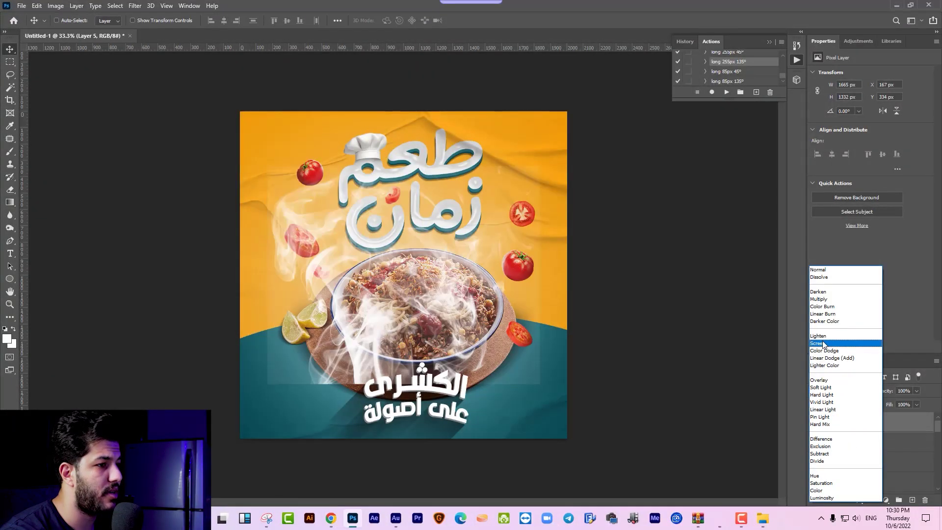
pyautogui.click(823, 344)
pyautogui.moveTo(369, 223); pyautogui.dragTo(382, 170)
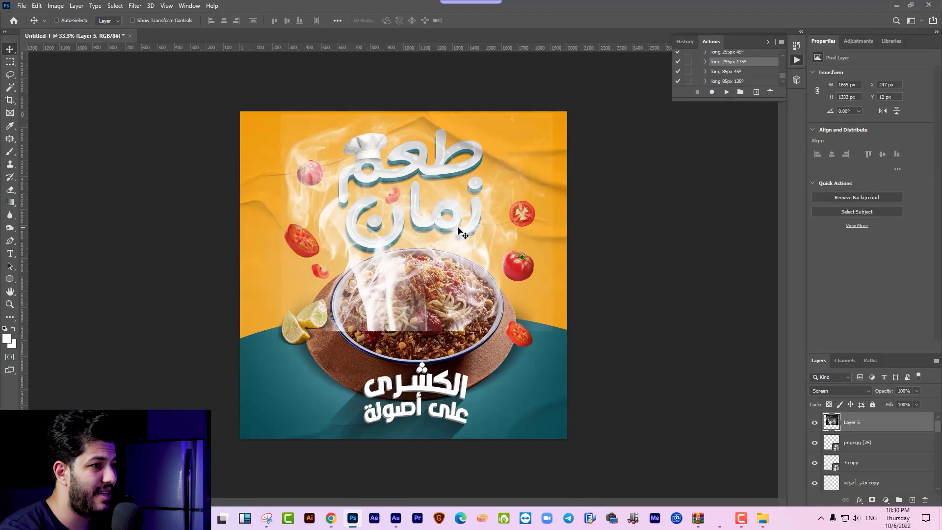
# Darken the smoke with Levels black input 104, nudge it, and ready a 495 px soft eraser
pyautogui.hotkey('ctrl', 'l')
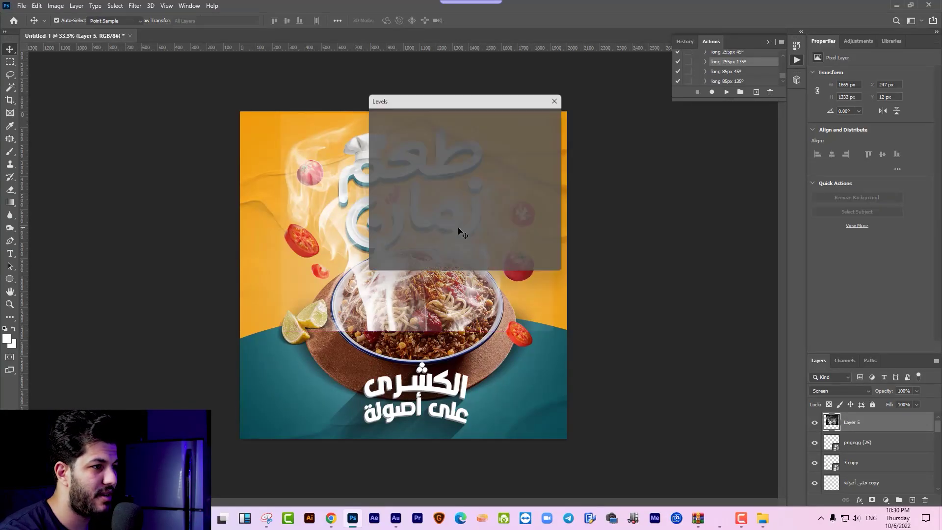
pyautogui.moveTo(450, 101); pyautogui.dragTo(604, 111)
pyautogui.moveTo(535, 222); pyautogui.dragTo(586, 222)
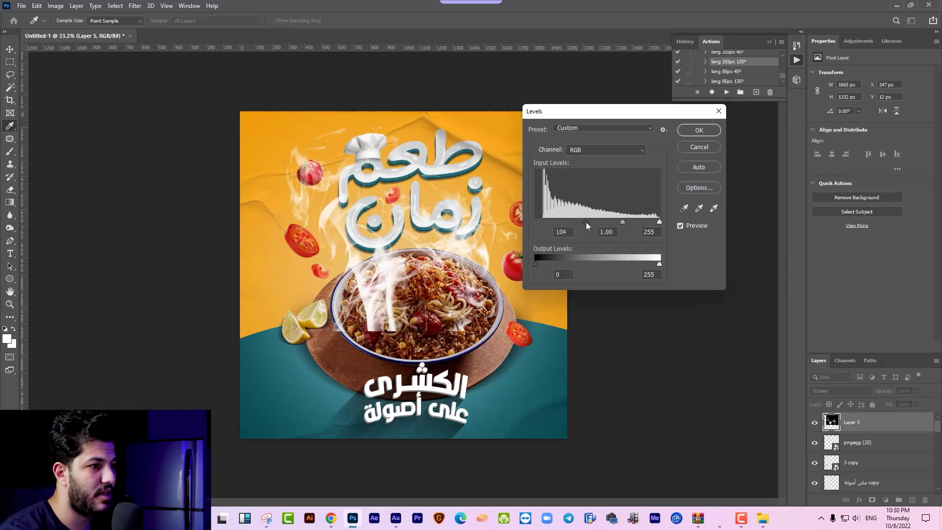
pyautogui.press('Return')
pyautogui.moveTo(362, 265); pyautogui.dragTo(368, 259)
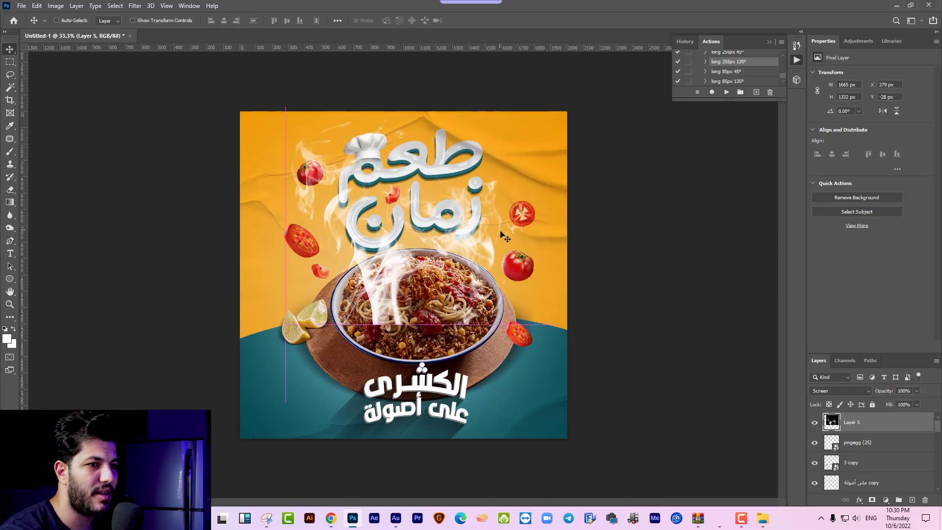
pyautogui.click(10, 189)
pyautogui.rightClick(433, 297)
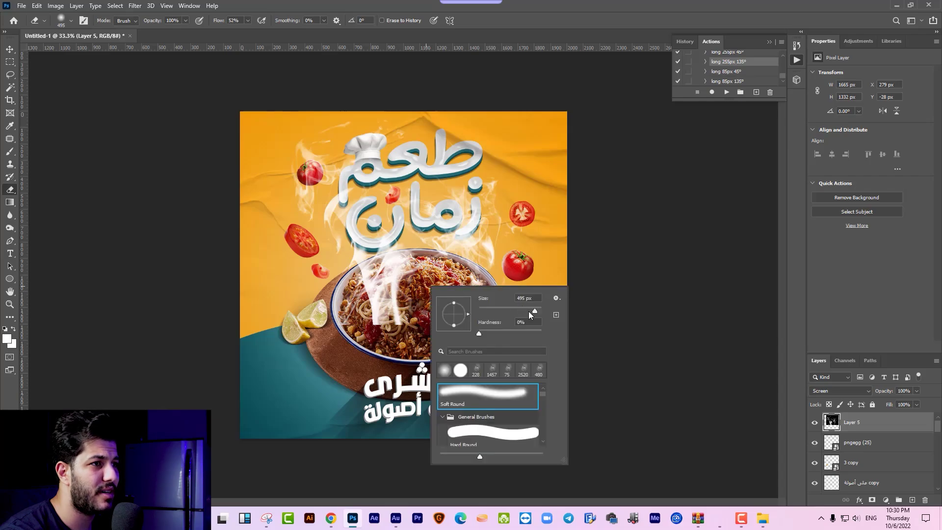
# Erase the smoke over the bowl and lower text with a soft eraser at 37% flow
pyautogui.click(248, 21)
pyautogui.moveTo(248, 31); pyautogui.dragTo(241, 31)
pyautogui.moveTo(393, 314)
pyautogui.mouseDown()
pyautogui.moveTo(433, 206)
pyautogui.moveTo(354, 206)
pyautogui.mouseUp()
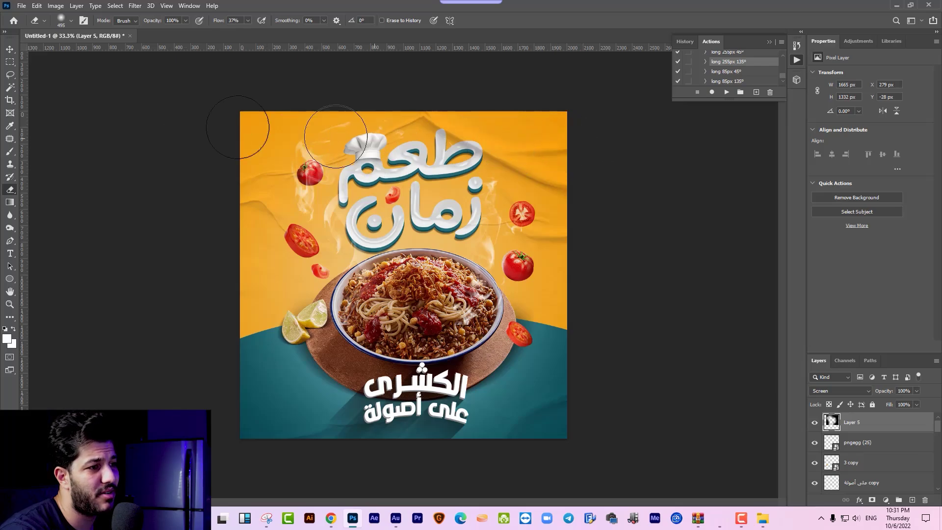
# Nudge the smoke layer slightly lower so the steam rises around the headline
pyautogui.click(10, 49)
pyautogui.moveTo(518, 235); pyautogui.dragTo(518, 259)
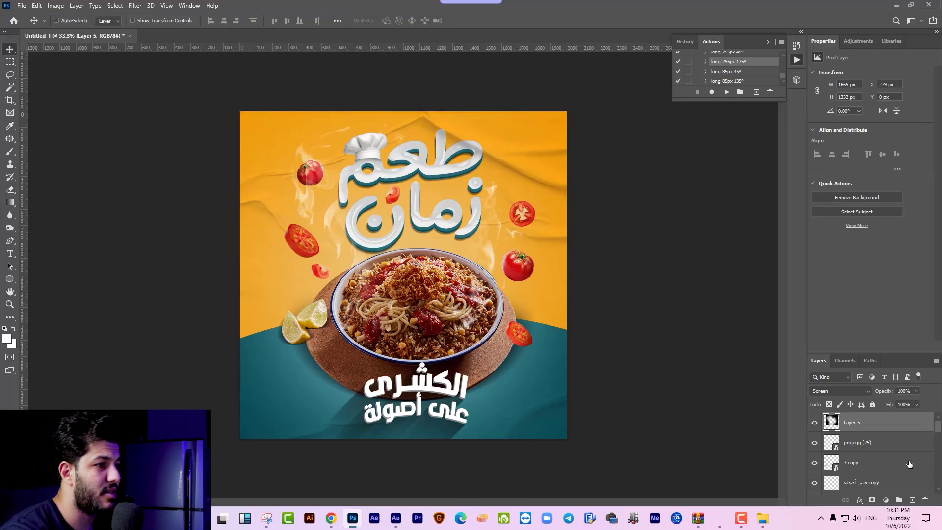
pyautogui.click(890, 502)
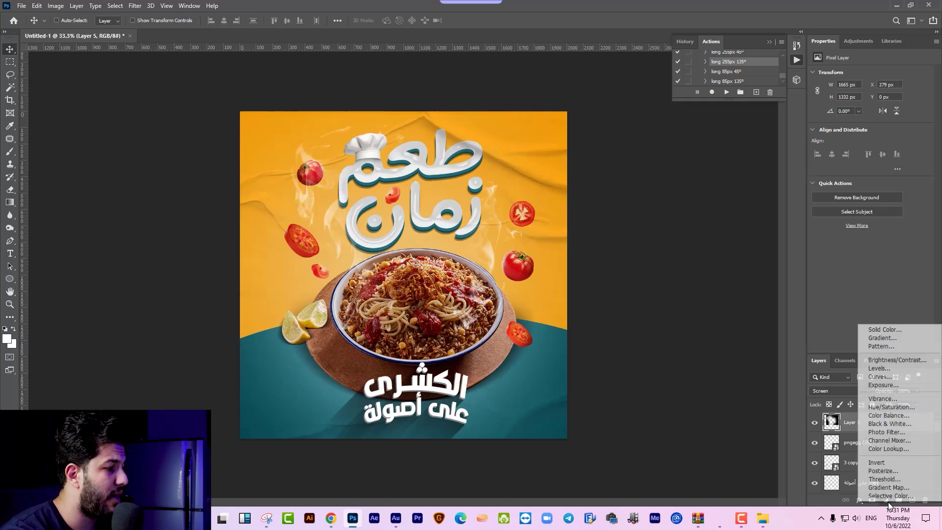
# Add a Curves adjustment layer and lift the Red channel curve to warm the image
pyautogui.click(880, 377)
pyautogui.click(850, 89)
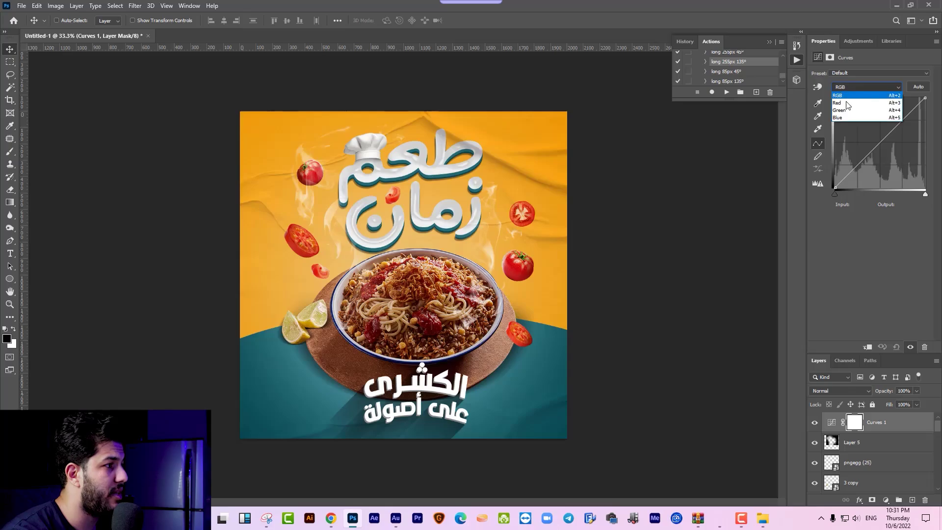
pyautogui.click(891, 128)
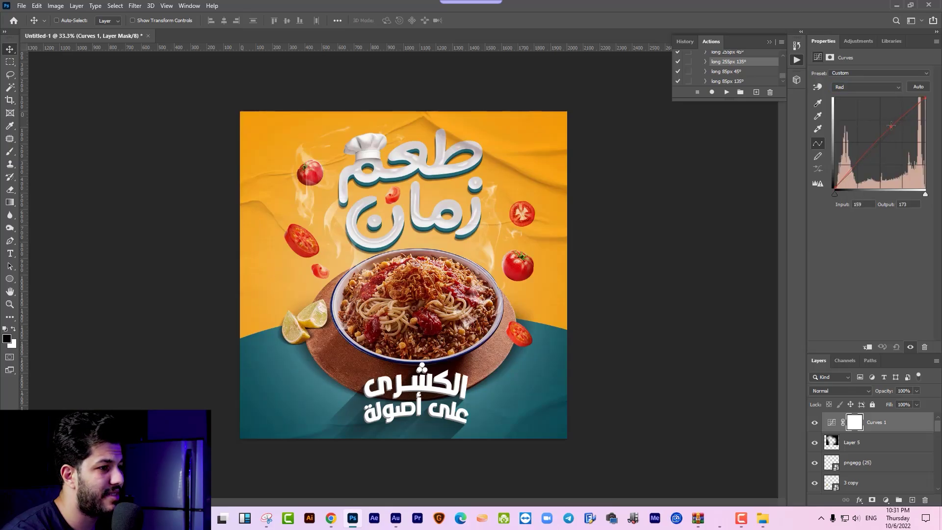
pyautogui.moveTo(890, 127)
pyautogui.mouseDown()
pyautogui.moveTo(885, 112)
pyautogui.moveTo(890, 124)
pyautogui.mouseUp()
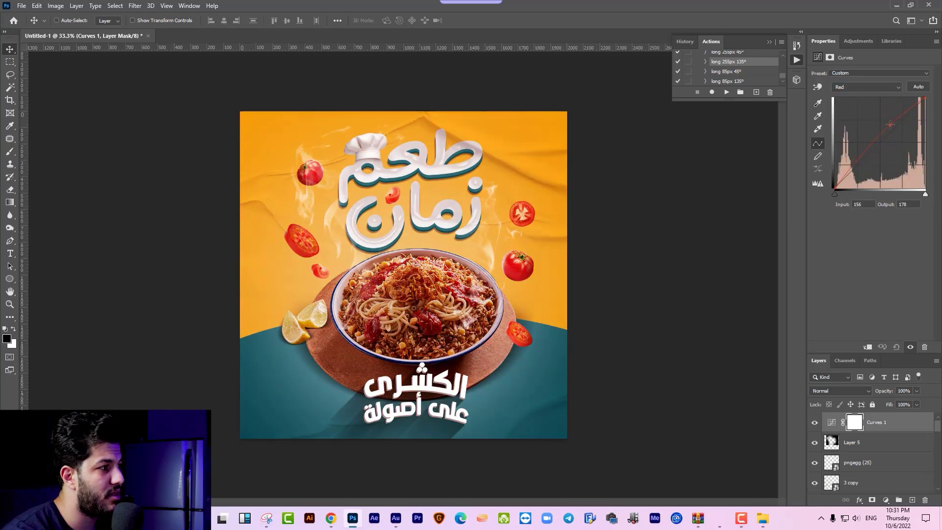
# Raise the Green channel curve slightly using two curve points
pyautogui.click(875, 88)
pyautogui.click(881, 112)
pyautogui.moveTo(895, 124); pyautogui.dragTo(895, 121)
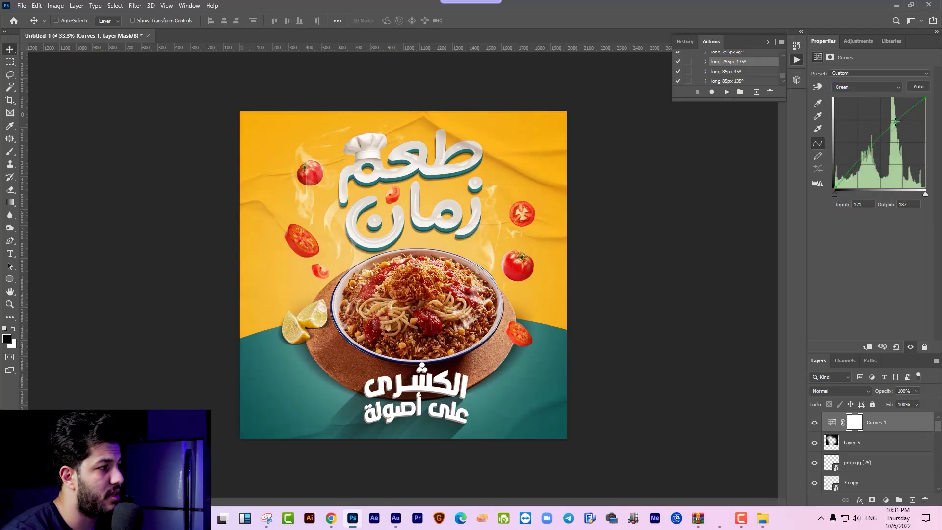
pyautogui.click(866, 153)
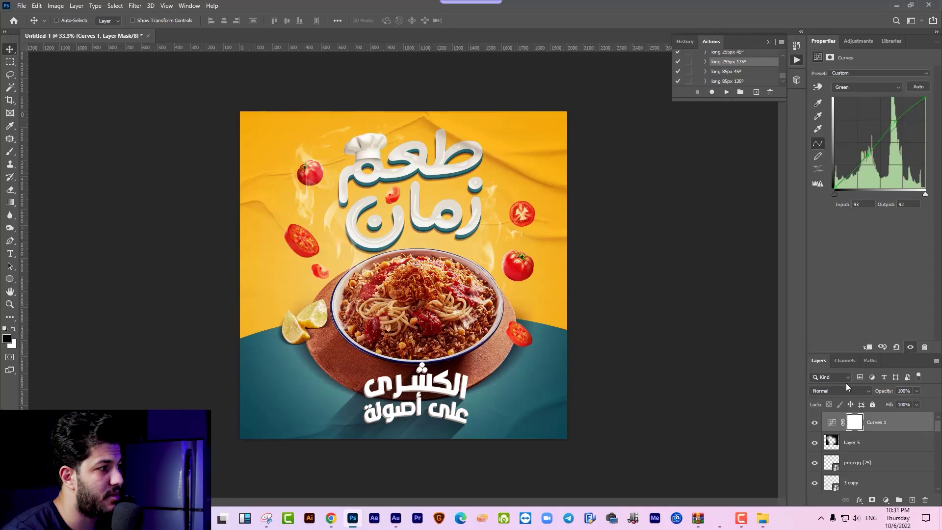
# Tweak the Blue channel curve, lowering it to restore the teal tones
pyautogui.click(847, 87)
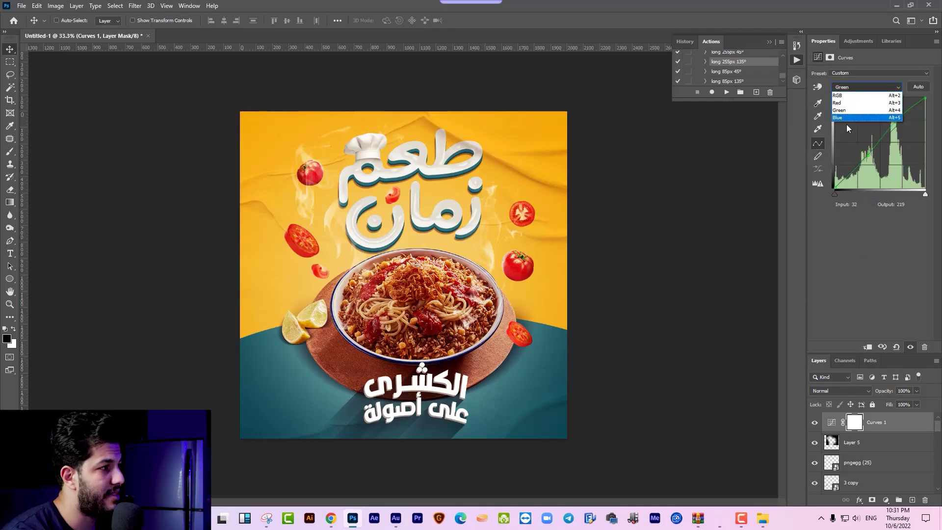
pyautogui.click(846, 125)
pyautogui.moveTo(889, 130); pyautogui.dragTo(888, 127)
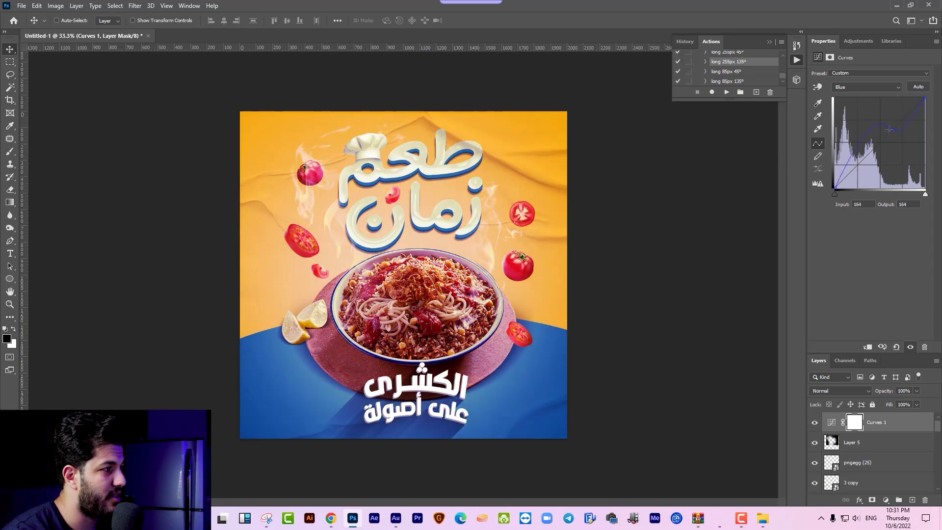
pyautogui.moveTo(889, 134); pyautogui.dragTo(888, 136)
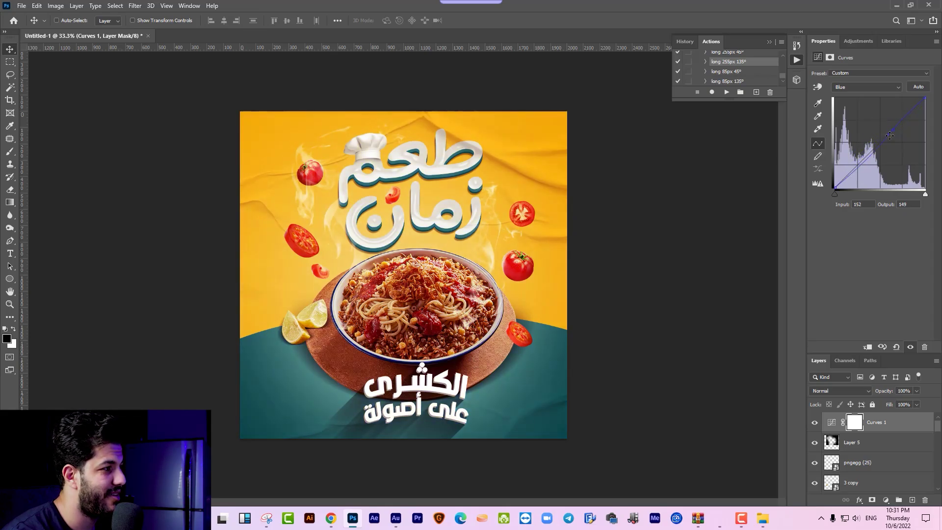
# Toggle Curves 1 visibility to compare the poster with and without the grade, leaving it on
pyautogui.click(815, 423)
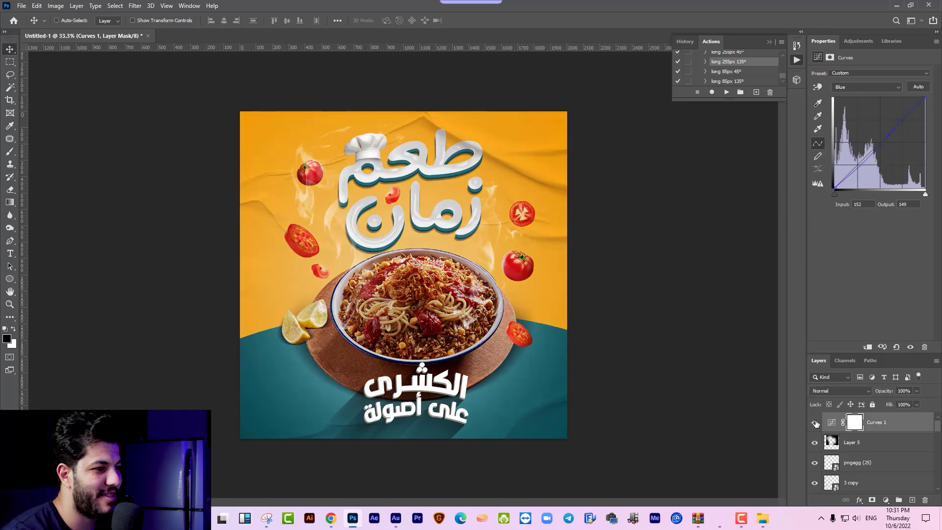
pyautogui.click(814, 422)
pyautogui.click(815, 422)
pyautogui.click(814, 423)
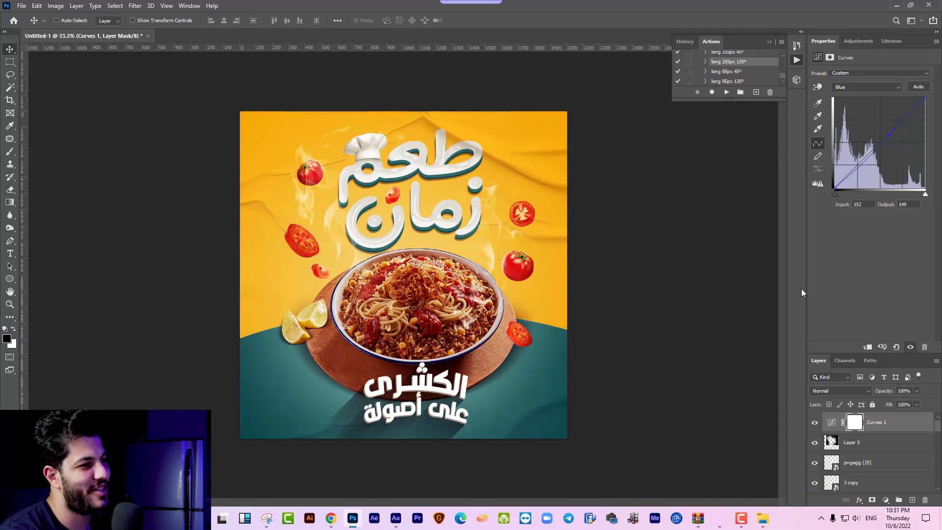
# Hide all panels and zoom in to preview the finished koshari poster
pyautogui.press('Tab')
pyautogui.hotkey('ctrl', '+')
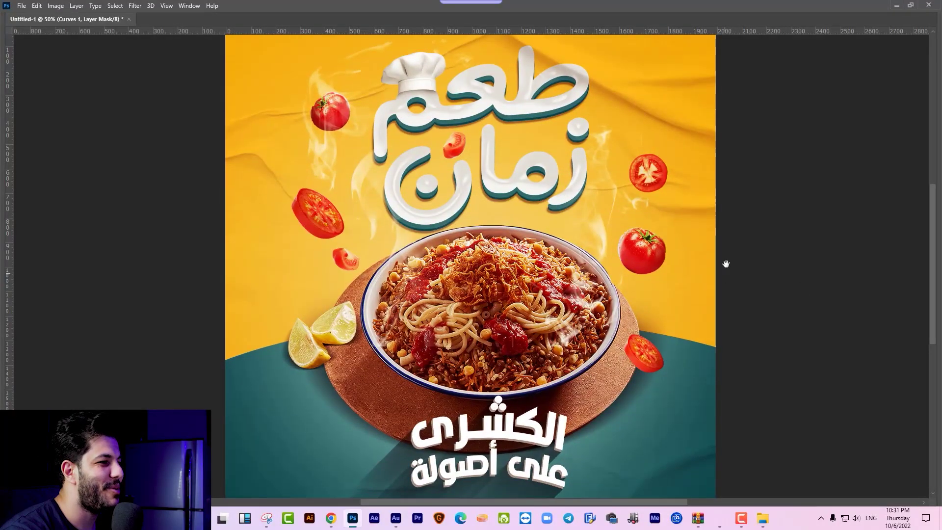